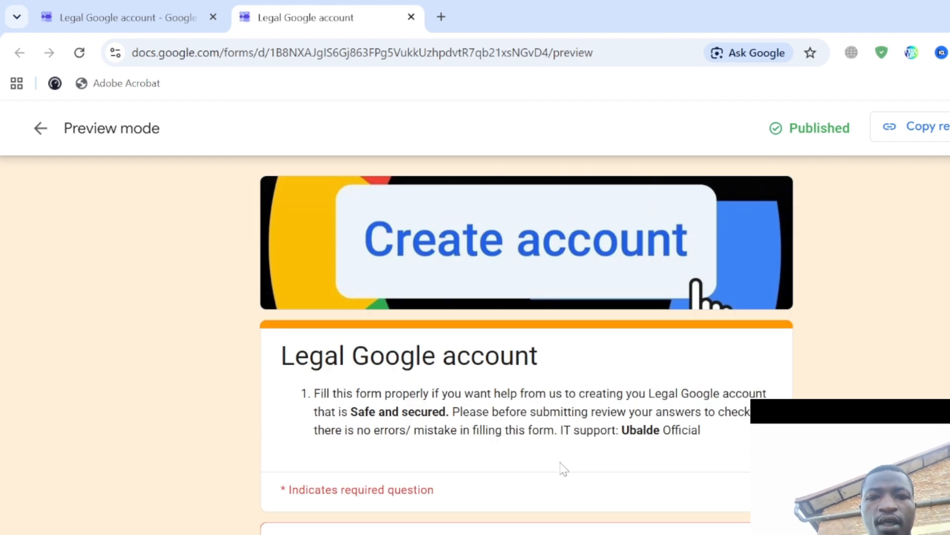
- In the Legal Google account preview, visit the SurName, phone number and Birth date fields and answer Yes
{"action": "scroll", "coordinate": [565, 469], "scroll_direction": "down", "scroll_amount": 3}
{"action": "scroll", "coordinate": [361, 388], "scroll_direction": "up", "scroll_amount": 3}
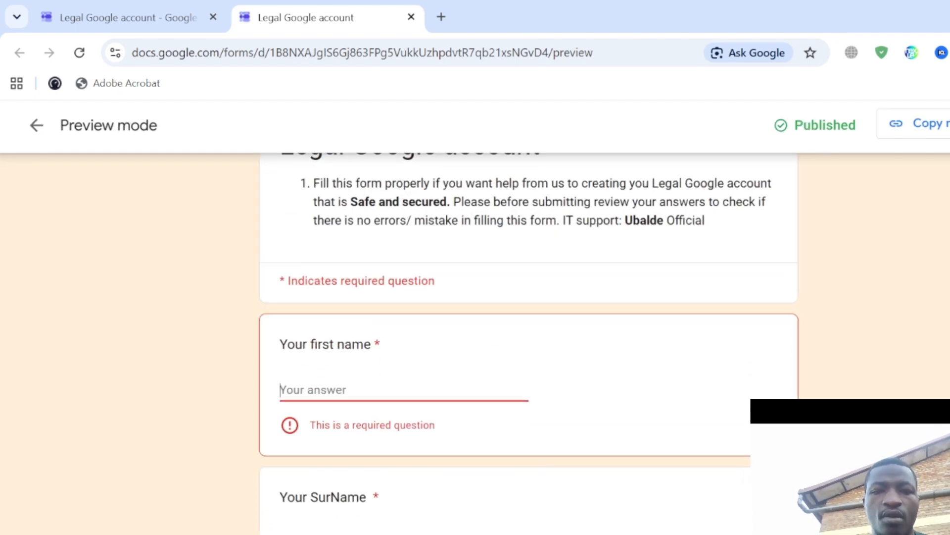
{"action": "scroll", "coordinate": [362, 389], "scroll_direction": "up", "scroll_amount": 2}
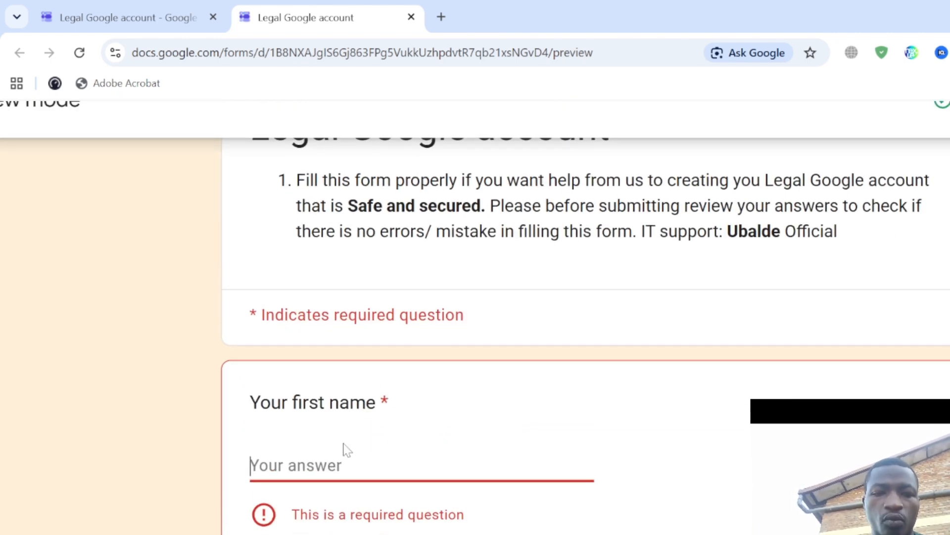
{"action": "scroll", "coordinate": [330, 460], "scroll_direction": "down", "scroll_amount": 3}
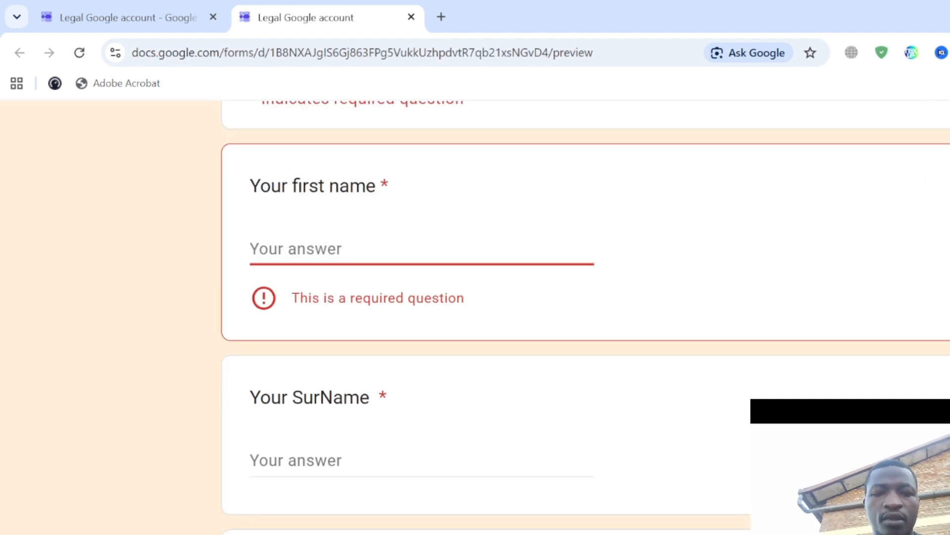
{"action": "left_click", "coordinate": [329, 461]}
{"action": "scroll", "coordinate": [330, 460], "scroll_direction": "down", "scroll_amount": 3}
{"action": "left_click", "coordinate": [378, 361]}
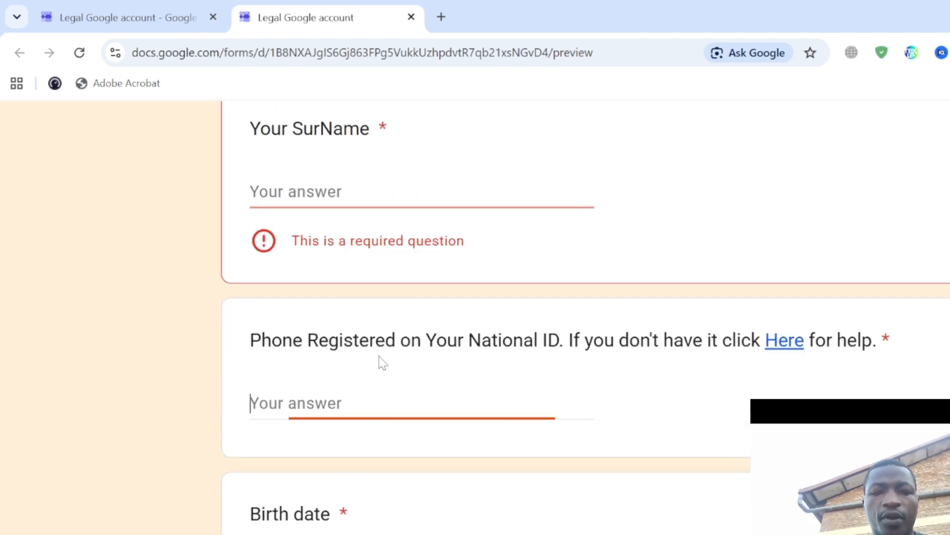
{"action": "scroll", "coordinate": [378, 361], "scroll_direction": "down", "scroll_amount": 4}
{"action": "left_click", "coordinate": [297, 353]}
{"action": "scroll", "coordinate": [293, 352], "scroll_direction": "down", "scroll_amount": 3}
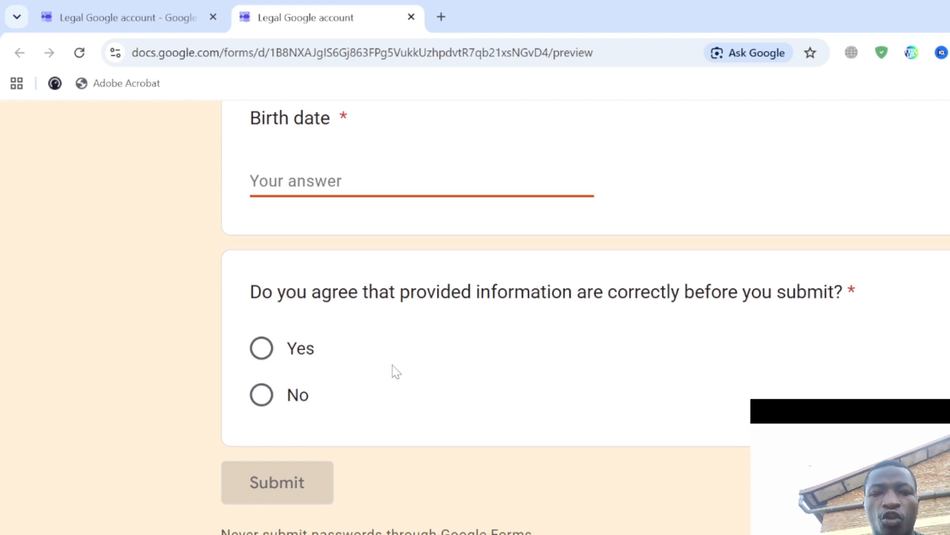
{"action": "scroll", "coordinate": [396, 371], "scroll_direction": "down", "scroll_amount": 1}
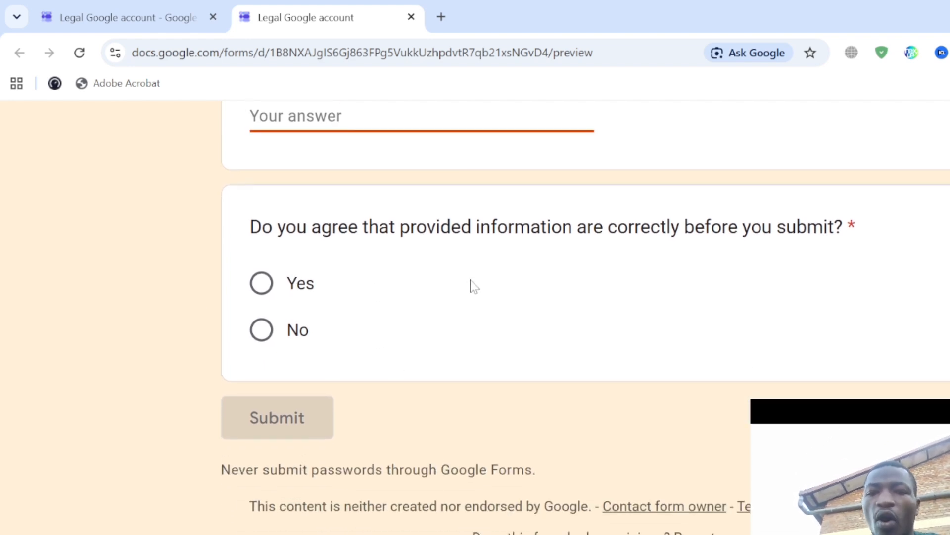
{"action": "scroll", "coordinate": [281, 372], "scroll_direction": "up", "scroll_amount": 5}
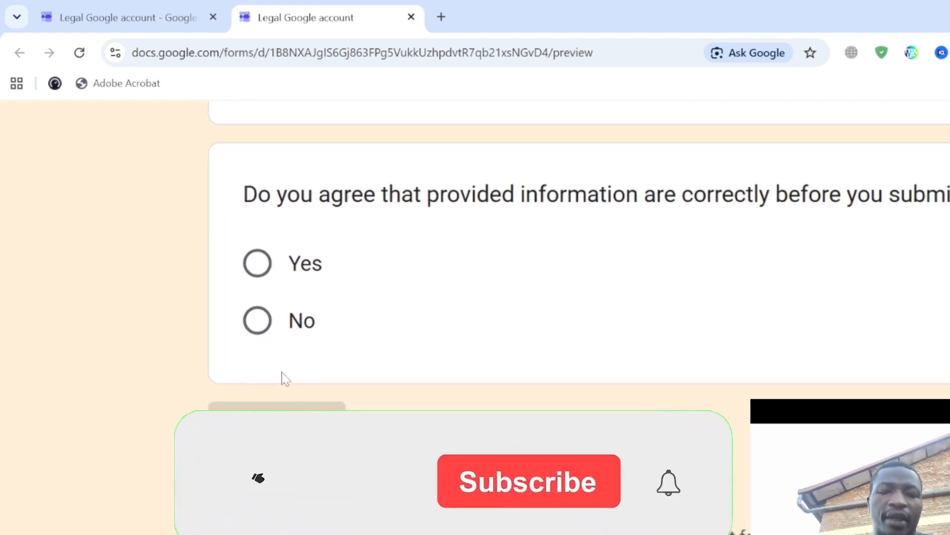
{"action": "left_click", "coordinate": [258, 210]}
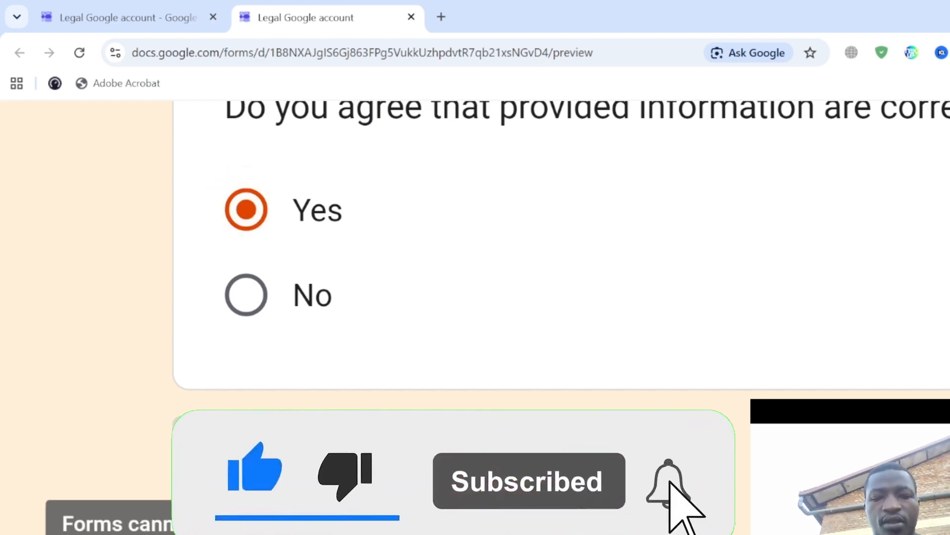
- Clear all answers from the preview form and confirm the clearing
{"action": "scroll", "coordinate": [295, 459], "scroll_direction": "down", "scroll_amount": 5}
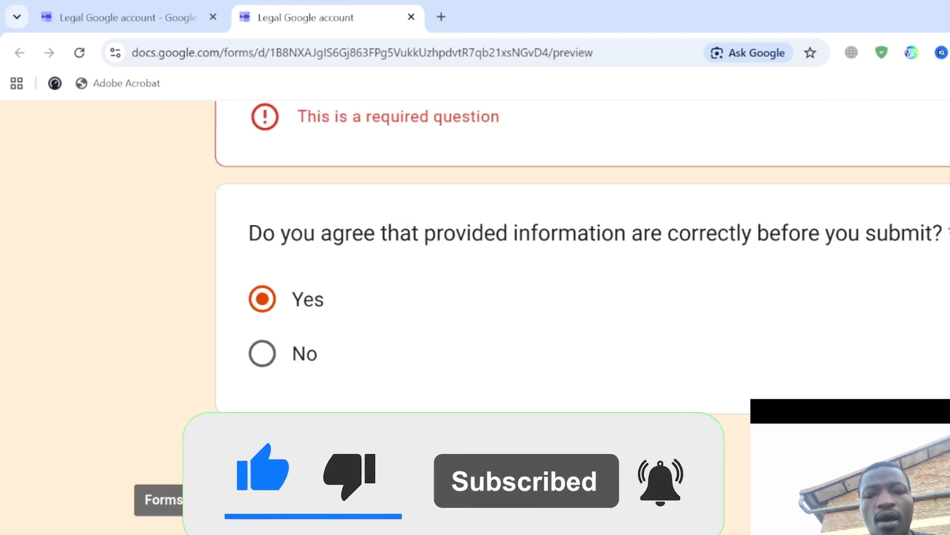
{"action": "left_click", "coordinate": [737, 469]}
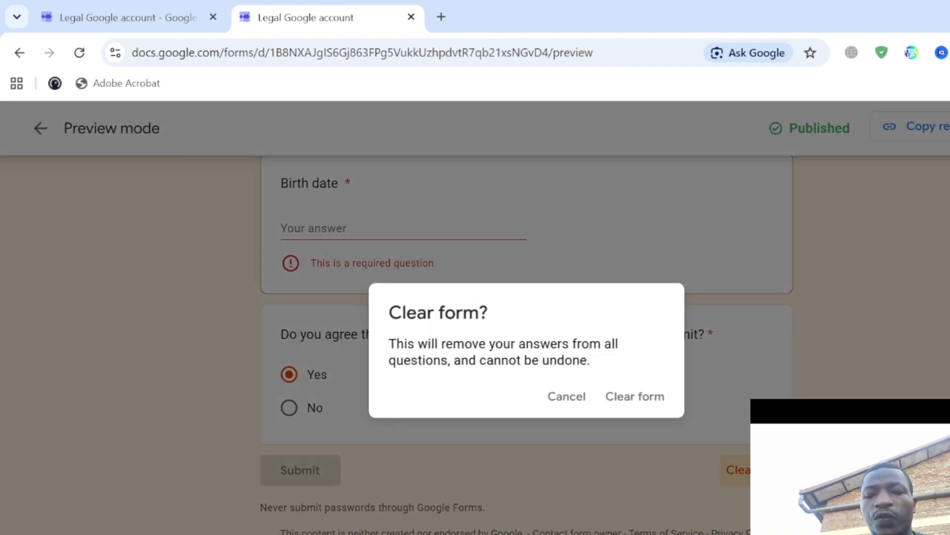
{"action": "left_click", "coordinate": [630, 393]}
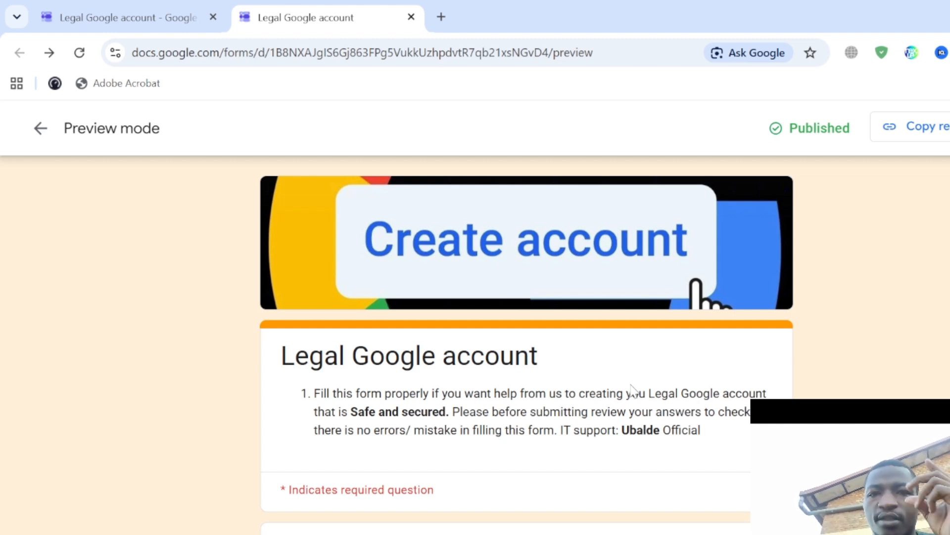
- Open a new browser tab
{"action": "left_click", "coordinate": [440, 17]}
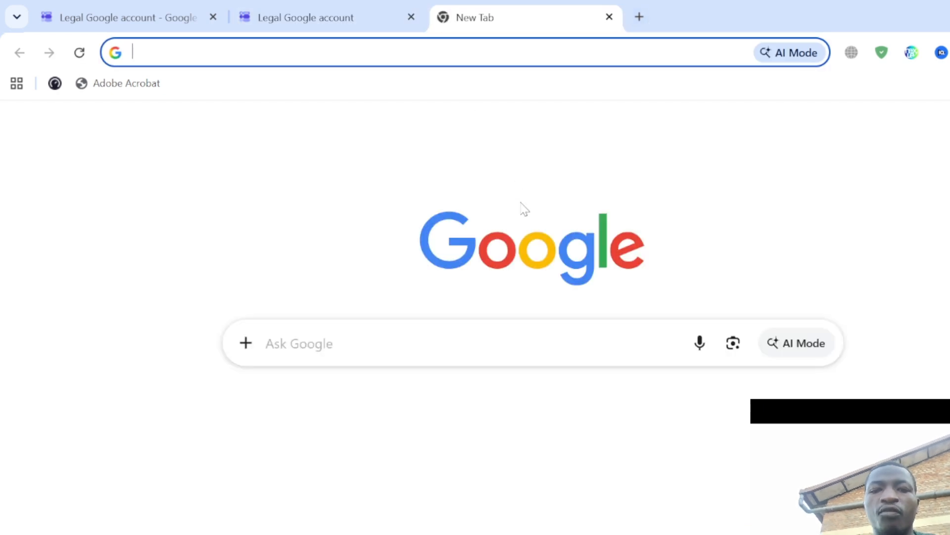
{"action": "scroll", "coordinate": [533, 321], "scroll_direction": "up", "scroll_amount": 3}
{"action": "scroll", "coordinate": [533, 321], "scroll_direction": "left", "scroll_amount": 3}
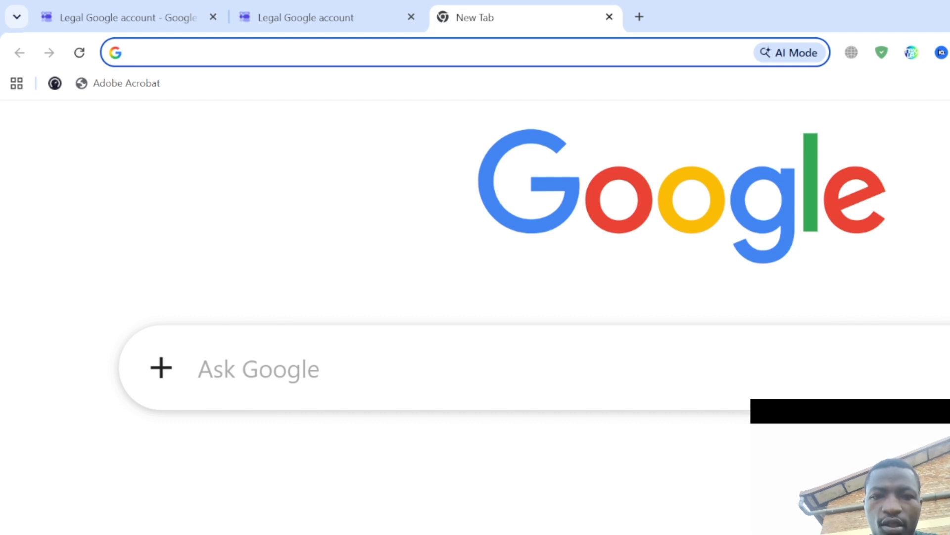
{"action": "scroll", "coordinate": [523, 321], "scroll_direction": "up", "scroll_amount": 3}
{"action": "scroll", "coordinate": [523, 321], "scroll_direction": "left", "scroll_amount": 4}
{"action": "scroll", "coordinate": [523, 321], "scroll_direction": "down", "scroll_amount": 5}
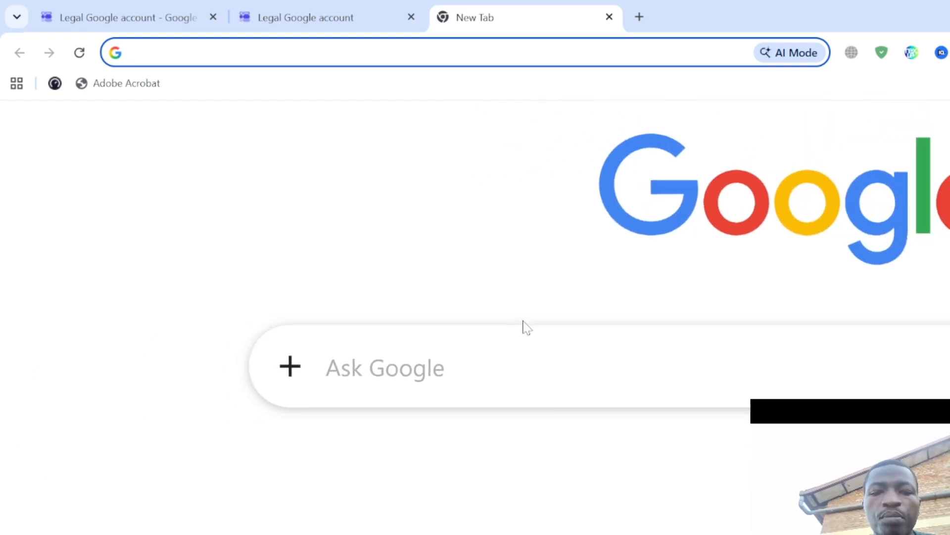
{"action": "scroll", "coordinate": [523, 321], "scroll_direction": "down", "scroll_amount": 2}
{"action": "scroll", "coordinate": [523, 321], "scroll_direction": "up", "scroll_amount": 4}
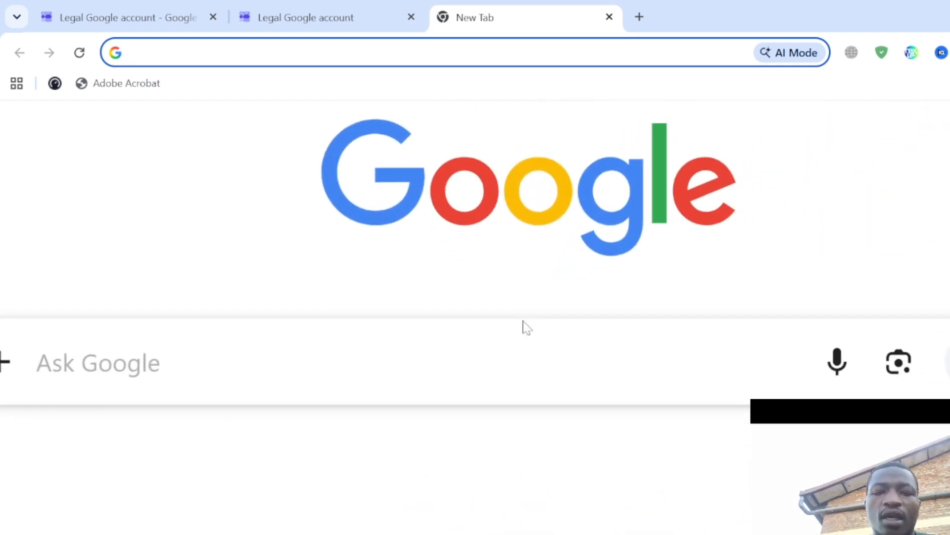
{"action": "scroll", "coordinate": [523, 321], "scroll_direction": "left", "scroll_amount": 4}
{"action": "scroll", "coordinate": [523, 321], "scroll_direction": "up", "scroll_amount": 3}
{"action": "scroll", "coordinate": [527, 327], "scroll_direction": "left", "scroll_amount": 4}
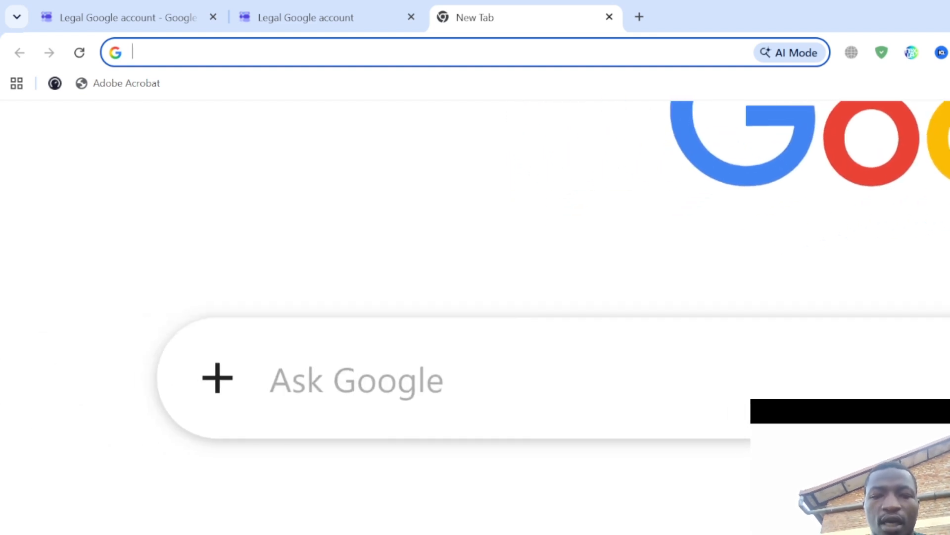
- Enter forms.google.com in the Google search box to load Google Forms
{"action": "left_click", "coordinate": [406, 396]}
{"action": "scroll", "coordinate": [406, 396], "scroll_direction": "left", "scroll_amount": 2}
{"action": "scroll", "coordinate": [406, 396], "scroll_direction": "up", "scroll_amount": 4}
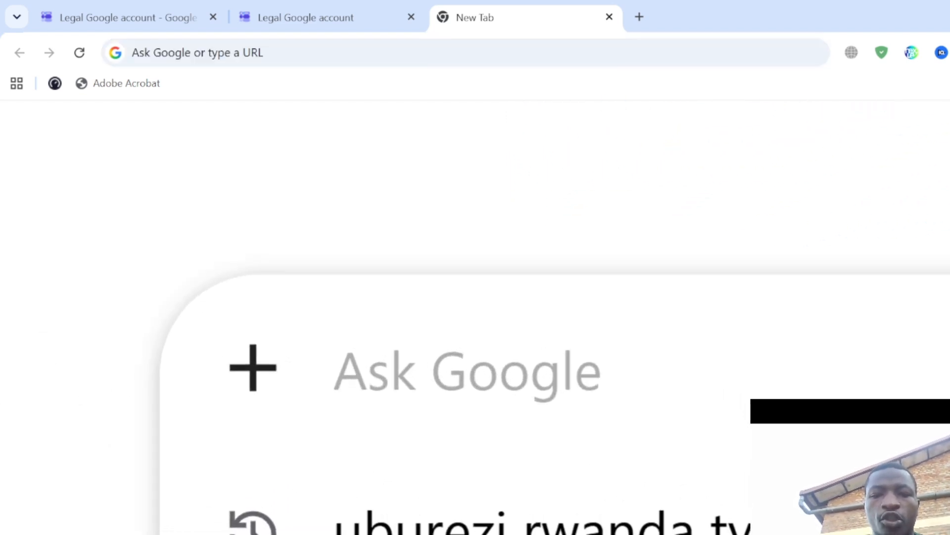
{"action": "type", "text": "for"}
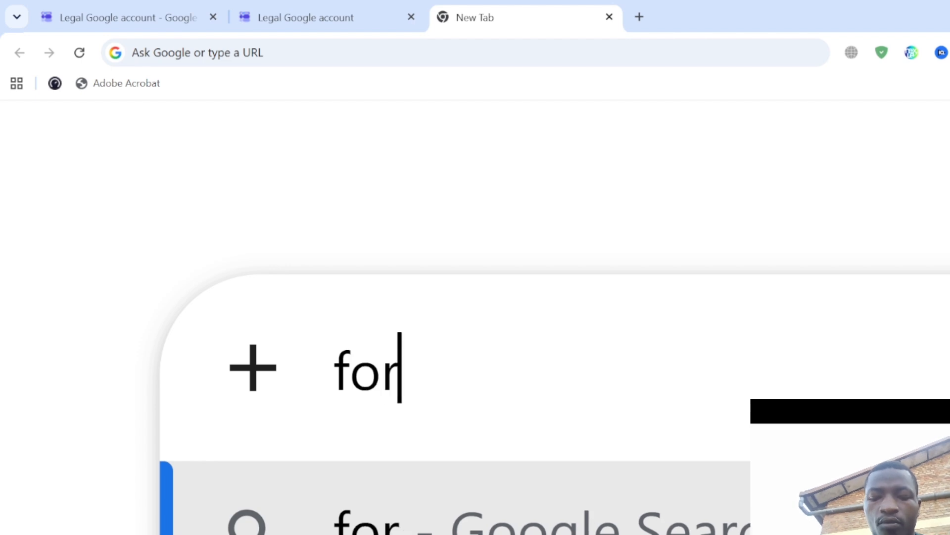
{"action": "type", "text": "ms.go"}
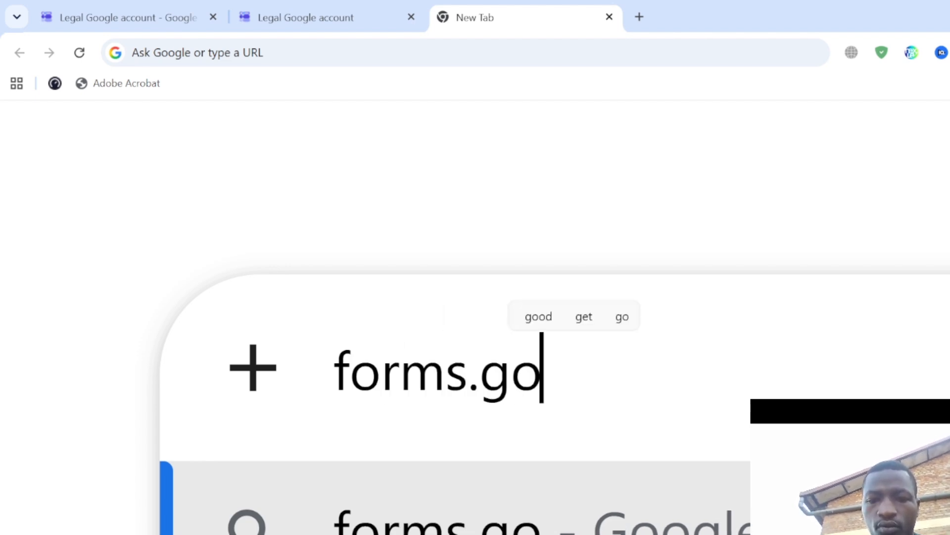
{"action": "type", "text": "ogle.com"}
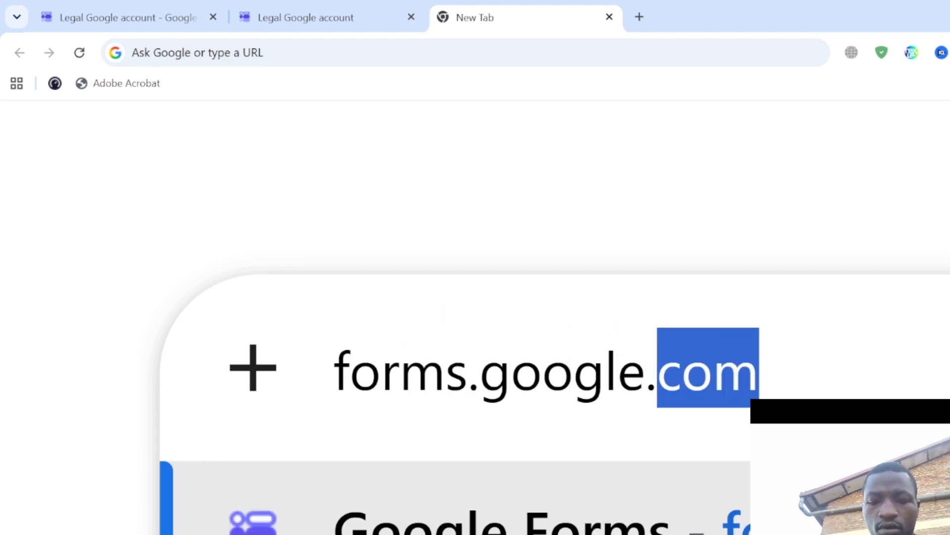
{"action": "key", "text": "ctrl+a"}
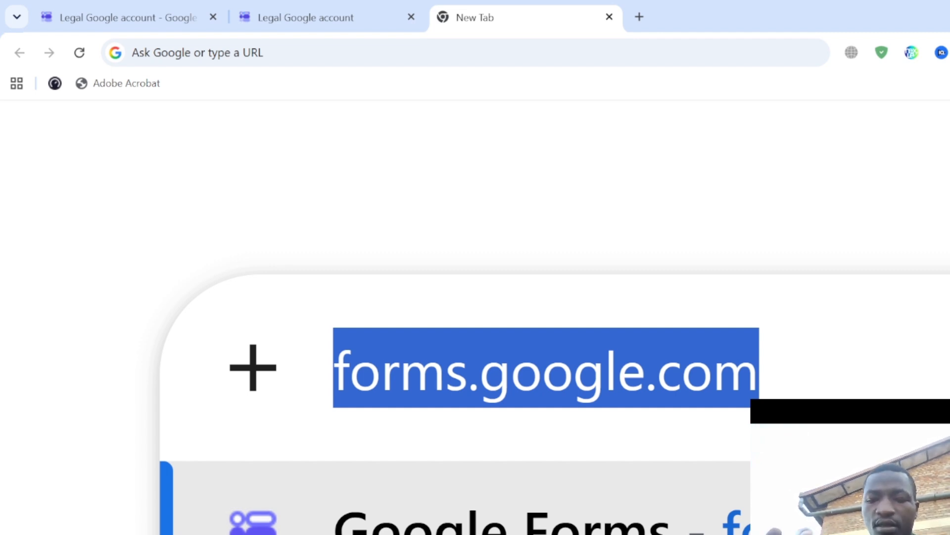
{"action": "key", "text": "Return"}
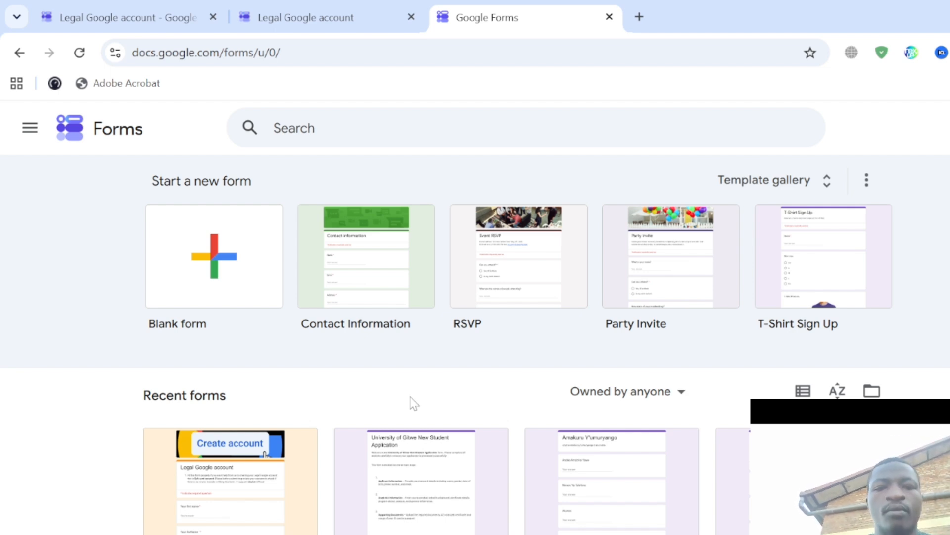
- Open and close the Google apps navigation list on the Forms home page
{"action": "left_click", "coordinate": [32, 133]}
{"action": "left_click", "coordinate": [35, 136]}
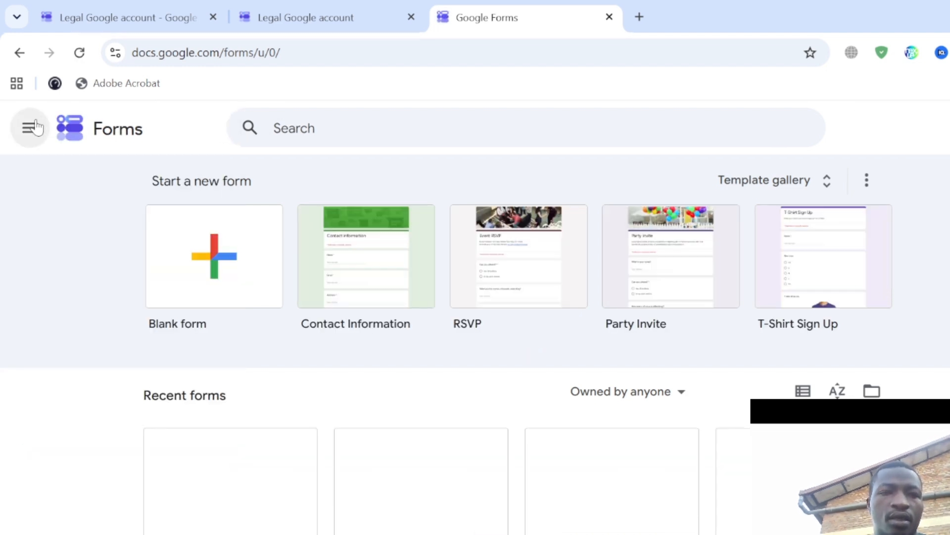
{"action": "left_click", "coordinate": [35, 128]}
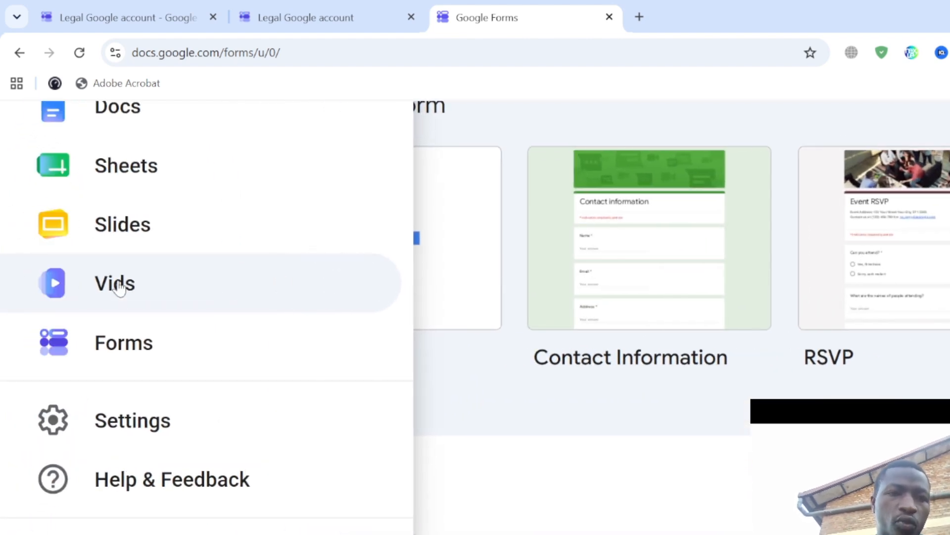
{"action": "scroll", "coordinate": [119, 287], "scroll_direction": "up", "scroll_amount": 2}
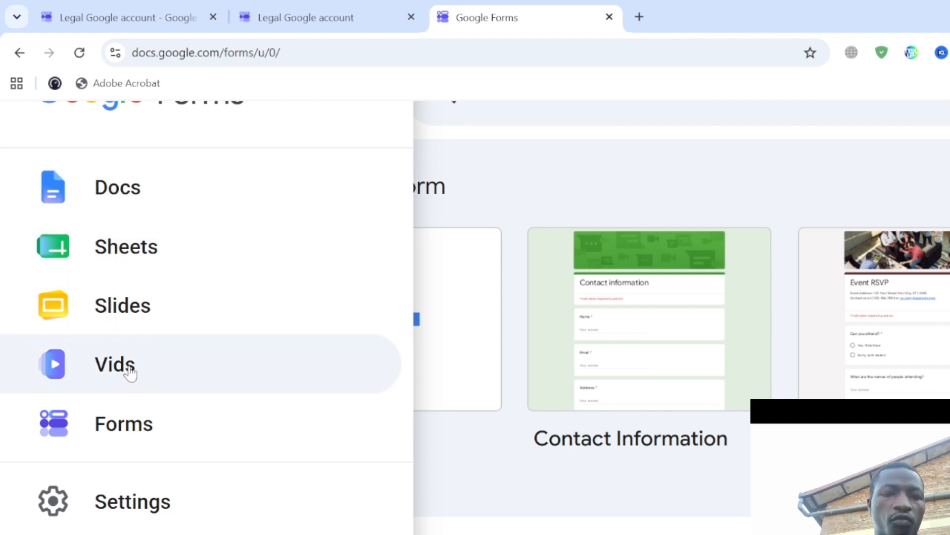
{"action": "scroll", "coordinate": [127, 371], "scroll_direction": "down", "scroll_amount": 2}
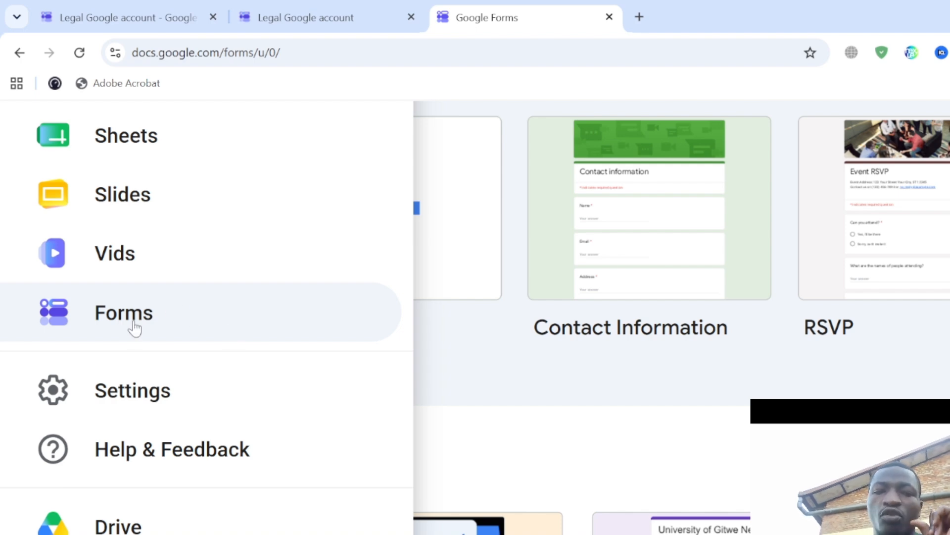
{"action": "left_click", "coordinate": [482, 336]}
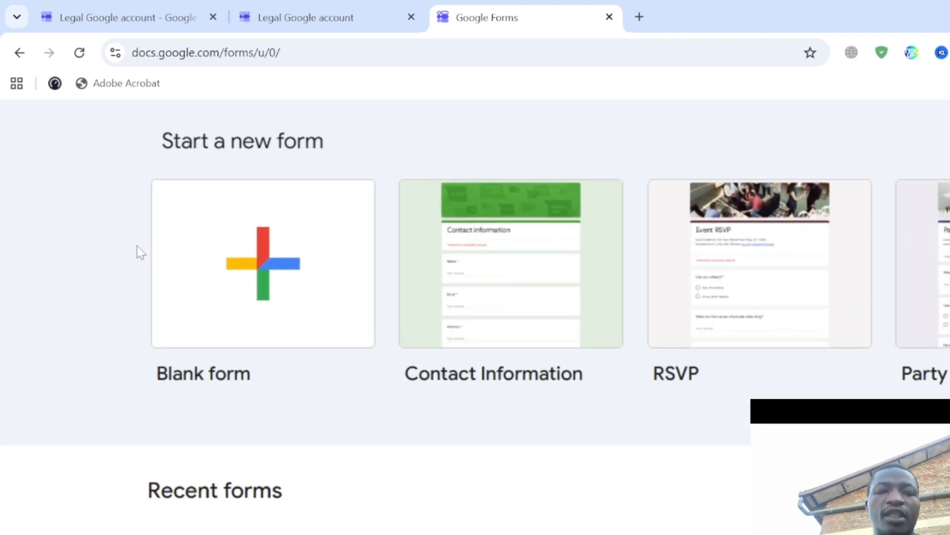
- Scroll the Google Forms home page to review its templates and recent forms
{"action": "scroll", "coordinate": [138, 246], "scroll_direction": "up", "scroll_amount": 2}
{"action": "scroll", "coordinate": [266, 287], "scroll_direction": "up", "scroll_amount": 2}
{"action": "scroll", "coordinate": [266, 287], "scroll_direction": "left", "scroll_amount": 2}
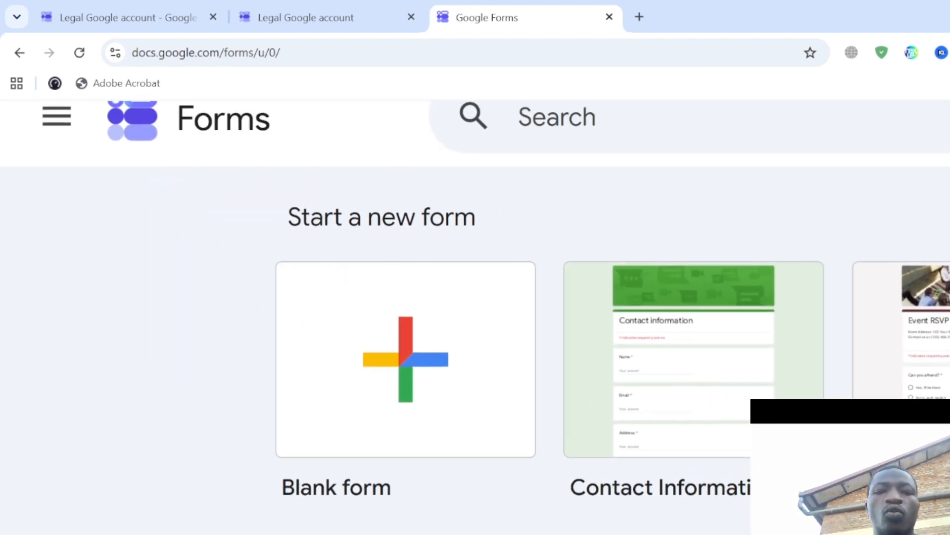
{"action": "scroll", "coordinate": [473, 229], "scroll_direction": "up", "scroll_amount": 2}
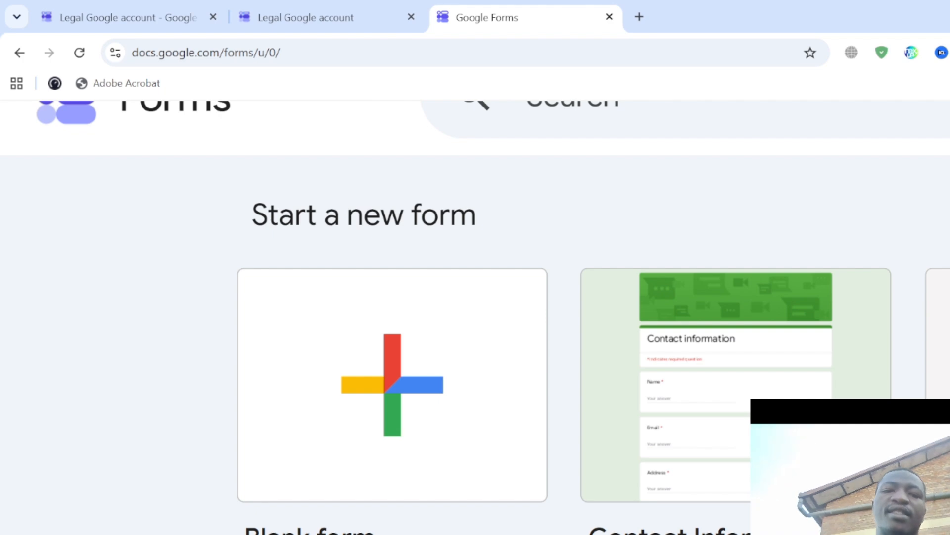
{"action": "scroll", "coordinate": [744, 257], "scroll_direction": "down", "scroll_amount": 5}
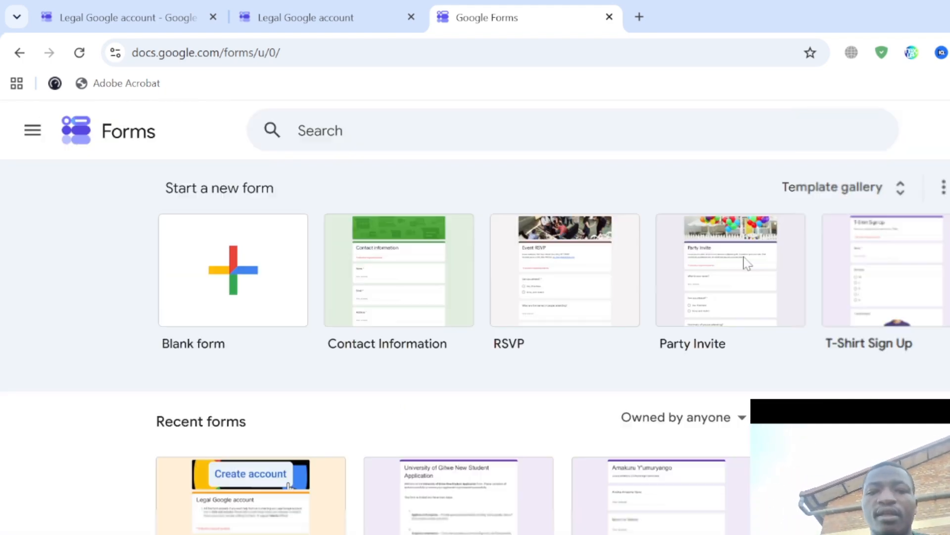
{"action": "scroll", "coordinate": [744, 257], "scroll_direction": "down", "scroll_amount": 1}
{"action": "scroll", "coordinate": [744, 257], "scroll_direction": "up", "scroll_amount": 1}
{"action": "scroll", "coordinate": [388, 267], "scroll_direction": "up", "scroll_amount": 6}
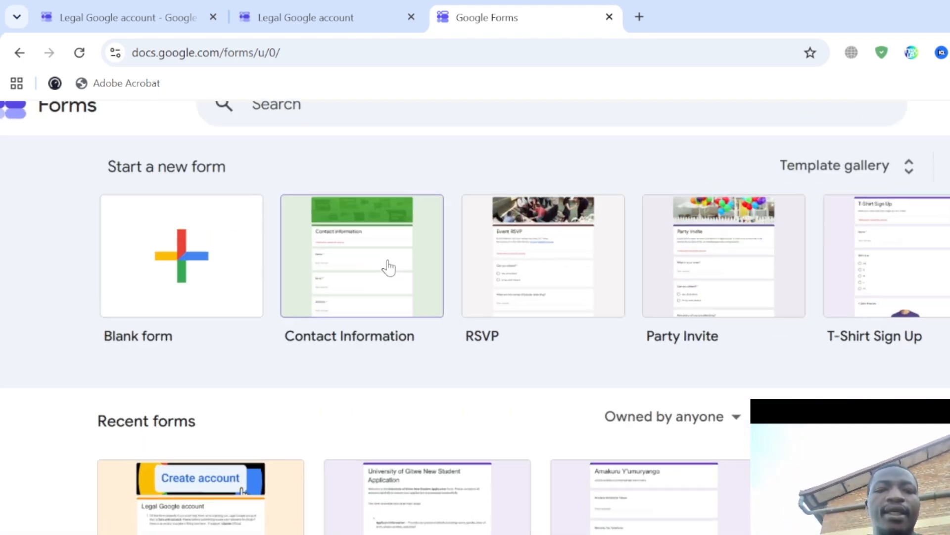
{"action": "scroll", "coordinate": [388, 266], "scroll_direction": "left", "scroll_amount": 6}
{"action": "scroll", "coordinate": [388, 266], "scroll_direction": "down", "scroll_amount": 5}
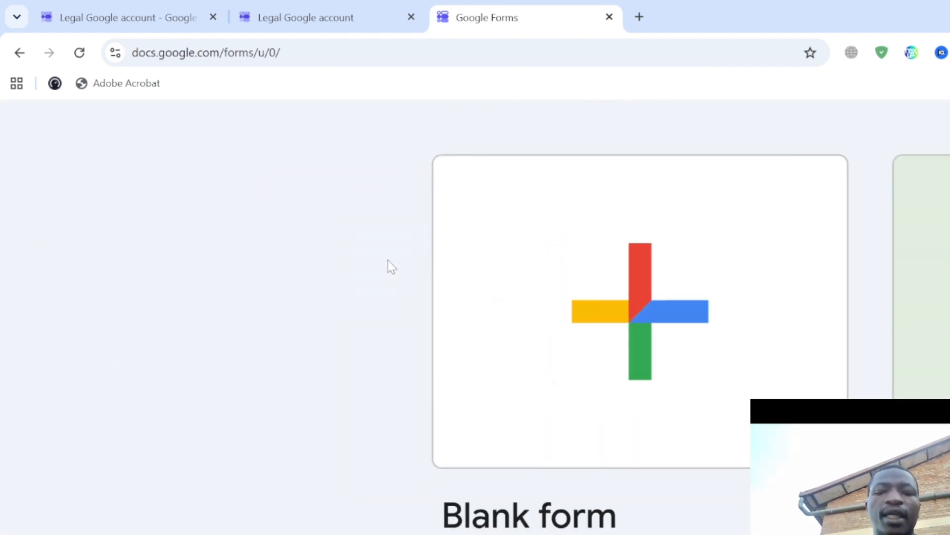
{"action": "scroll", "coordinate": [388, 266], "scroll_direction": "right", "scroll_amount": 2}
{"action": "scroll", "coordinate": [547, 244], "scroll_direction": "up", "scroll_amount": 2}
{"action": "scroll", "coordinate": [547, 244], "scroll_direction": "up", "scroll_amount": 1}
{"action": "scroll", "coordinate": [547, 243], "scroll_direction": "right", "scroll_amount": 2}
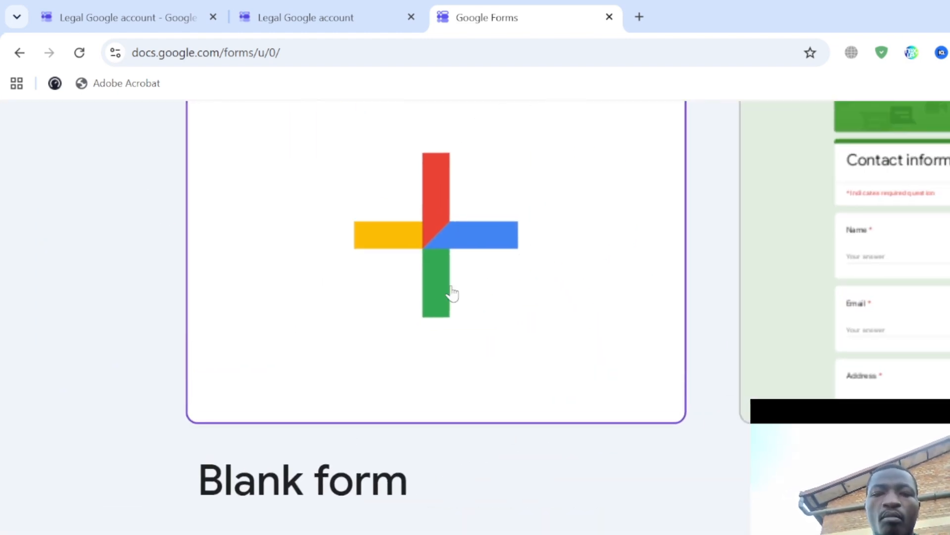
- Create a new blank form, glancing at the Legal Google account tab before returning
{"action": "left_click", "coordinate": [400, 252]}
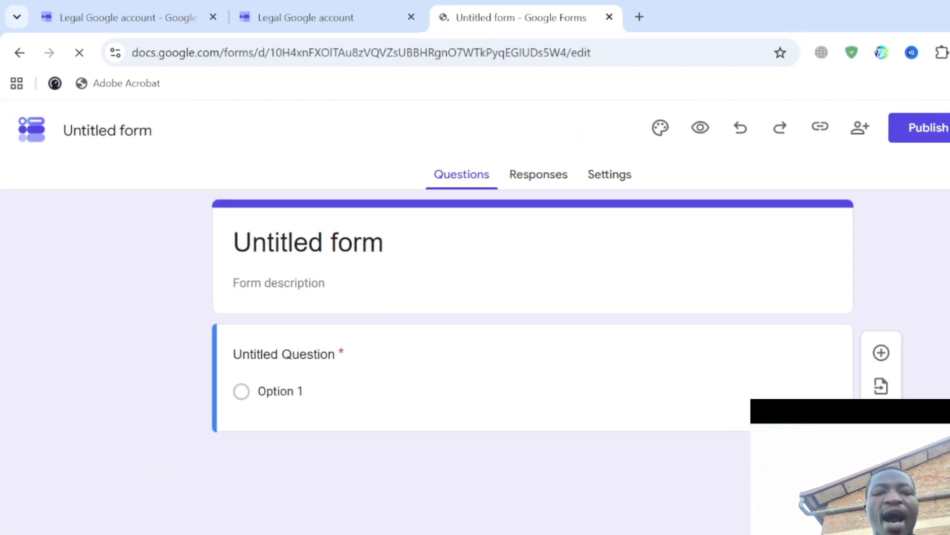
{"action": "scroll", "coordinate": [399, 297], "scroll_direction": "up", "scroll_amount": 2}
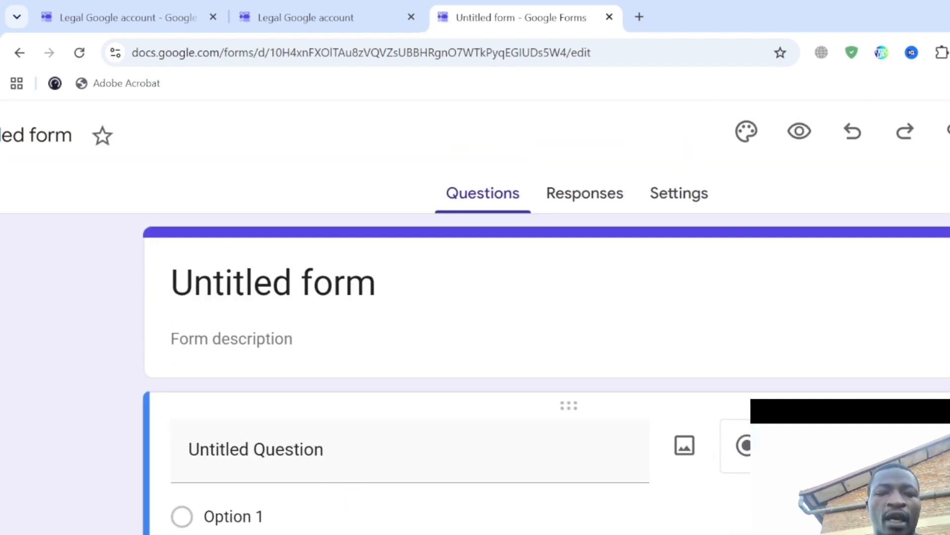
{"action": "scroll", "coordinate": [242, 298], "scroll_direction": "up", "scroll_amount": 2}
{"action": "triple_click", "coordinate": [347, 279]}
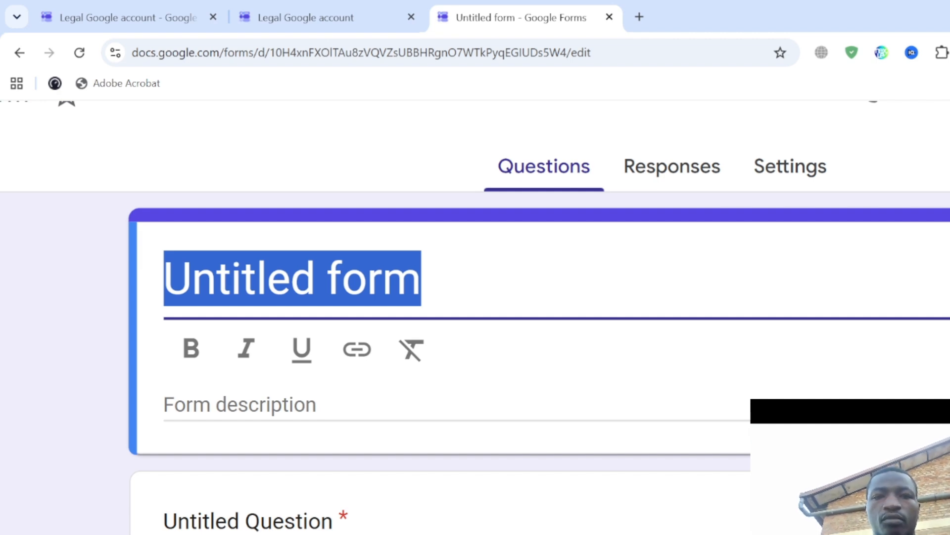
{"action": "left_click", "coordinate": [322, 18]}
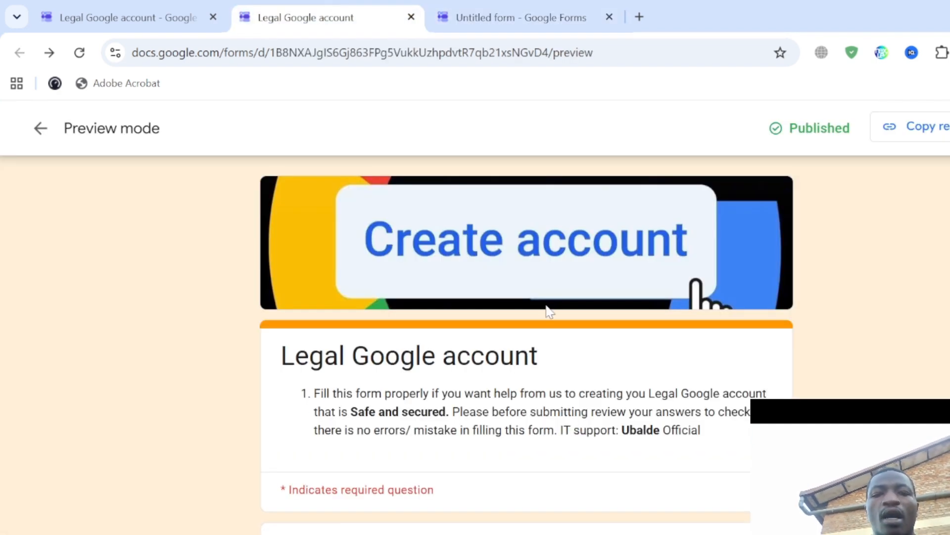
{"action": "scroll", "coordinate": [457, 366], "scroll_direction": "up", "scroll_amount": 4}
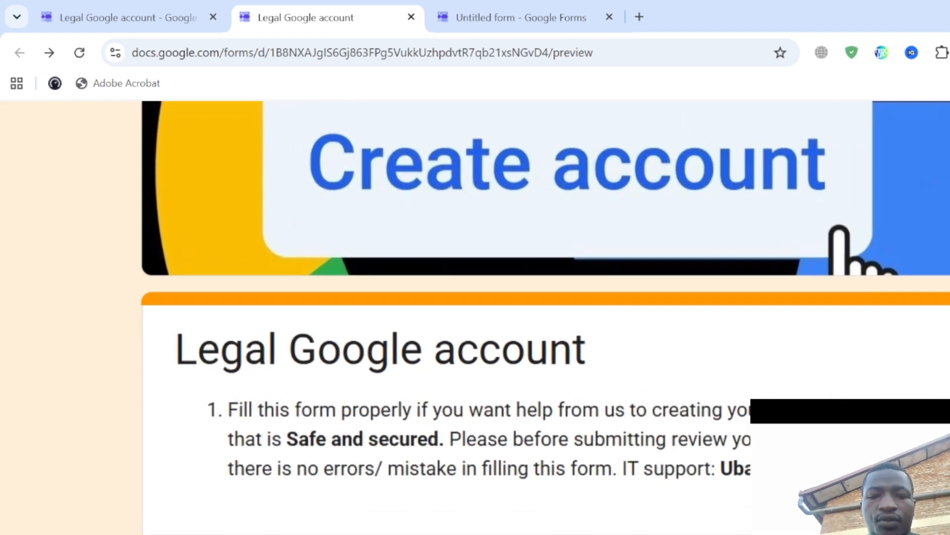
{"action": "left_click", "coordinate": [547, 11]}
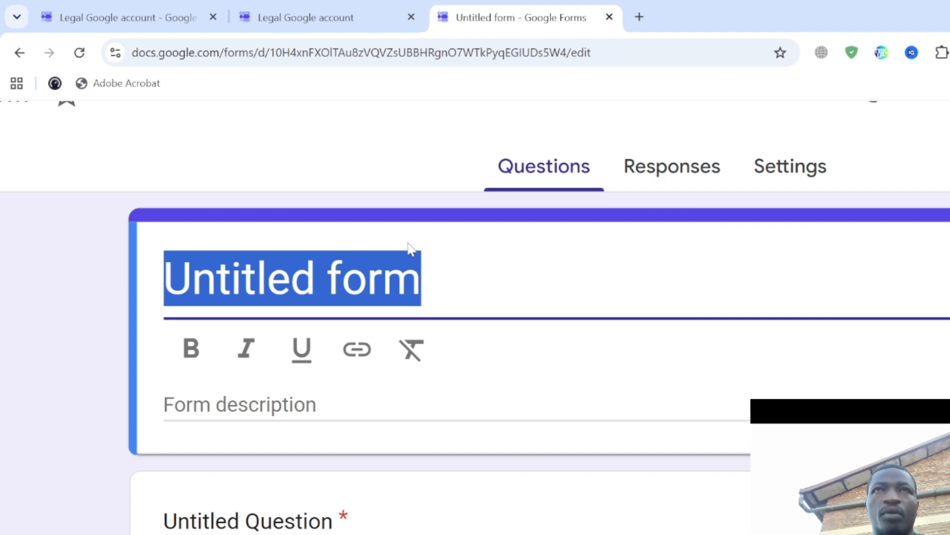
- Retitle the new form 'Contact Informations'
{"action": "type", "text": "G"}
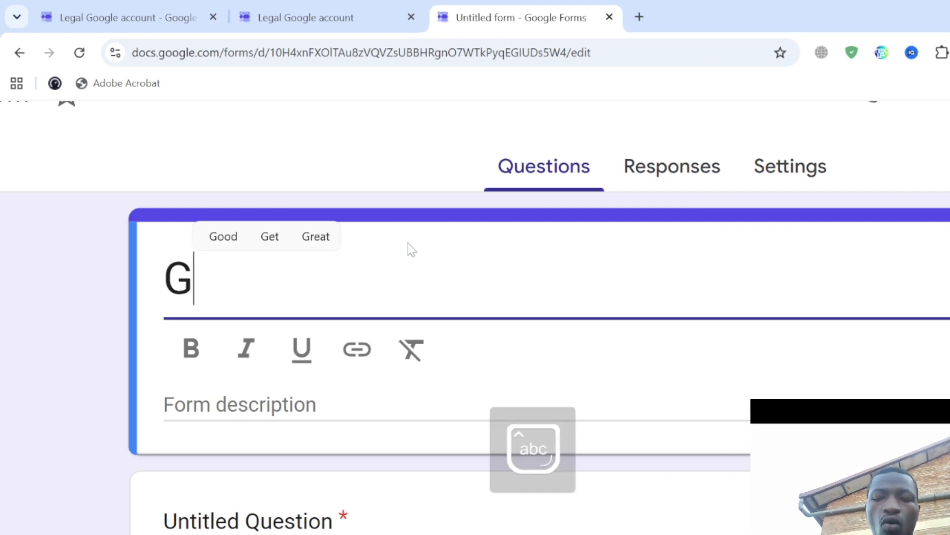
{"action": "type", "text": "oogle"}
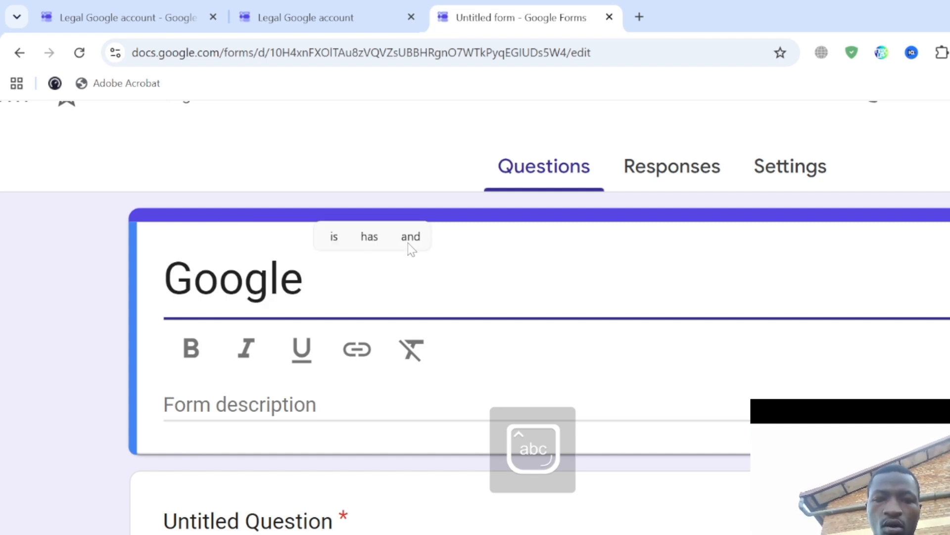
{"action": "key", "text": "ctrl+a"}
{"action": "type", "text": "Con"}
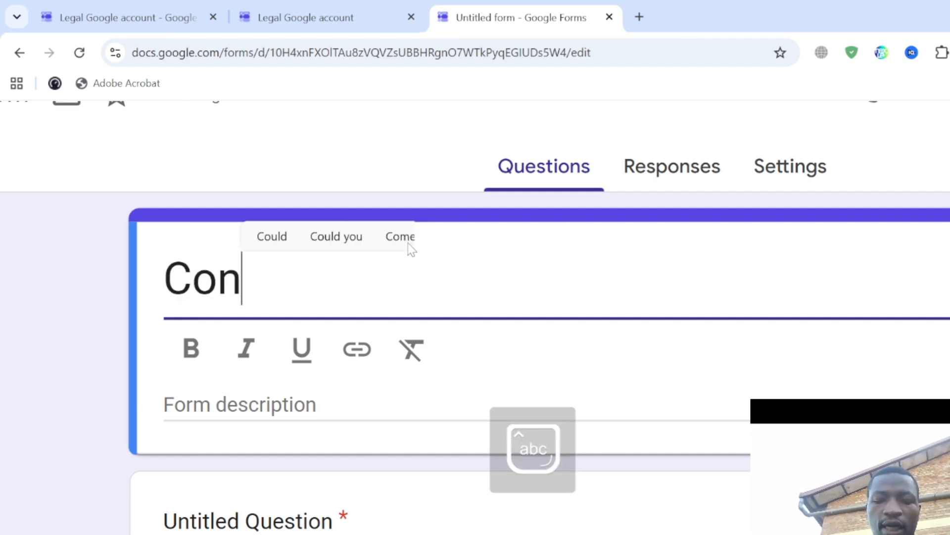
{"action": "type", "text": "tact Info"}
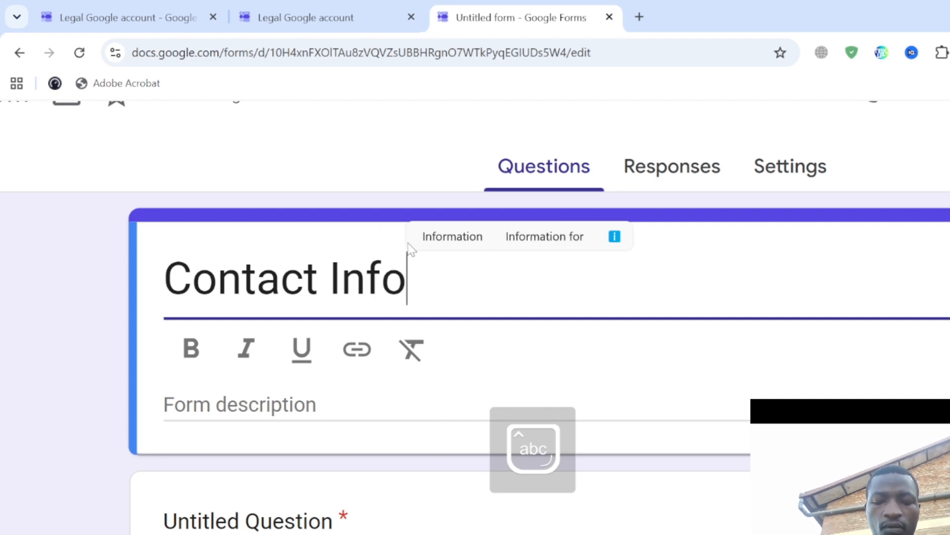
{"action": "type", "text": "rmations"}
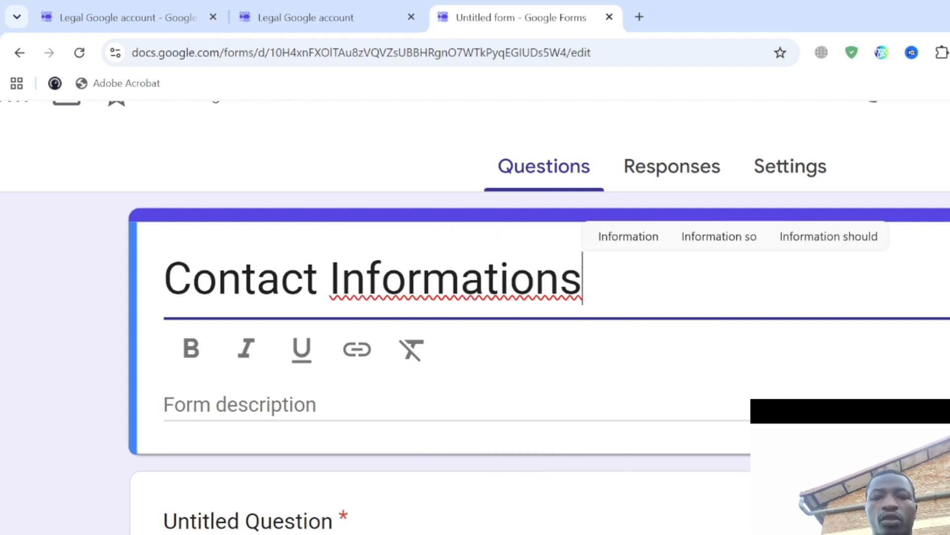
{"action": "left_click", "coordinate": [485, 277]}
{"action": "left_click", "coordinate": [510, 278]}
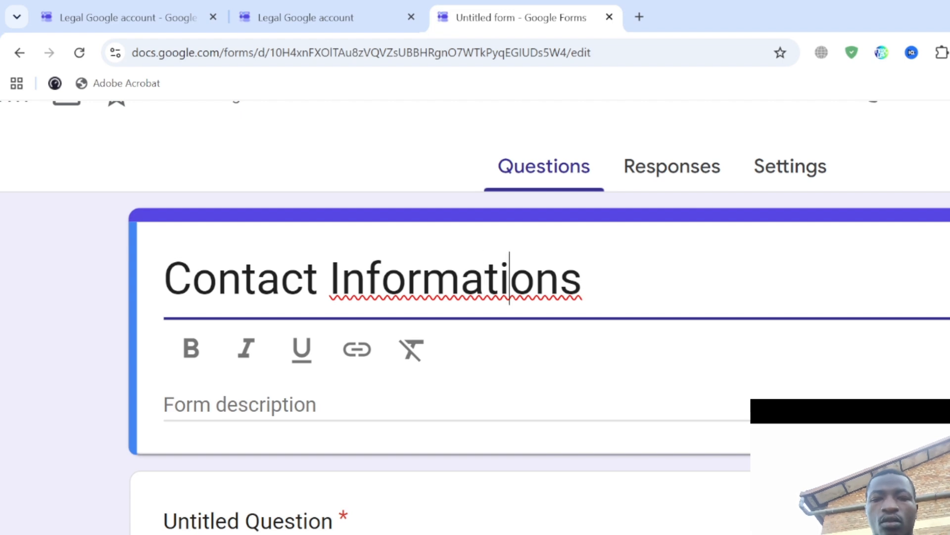
{"action": "scroll", "coordinate": [510, 278], "scroll_direction": "down", "scroll_amount": 2}
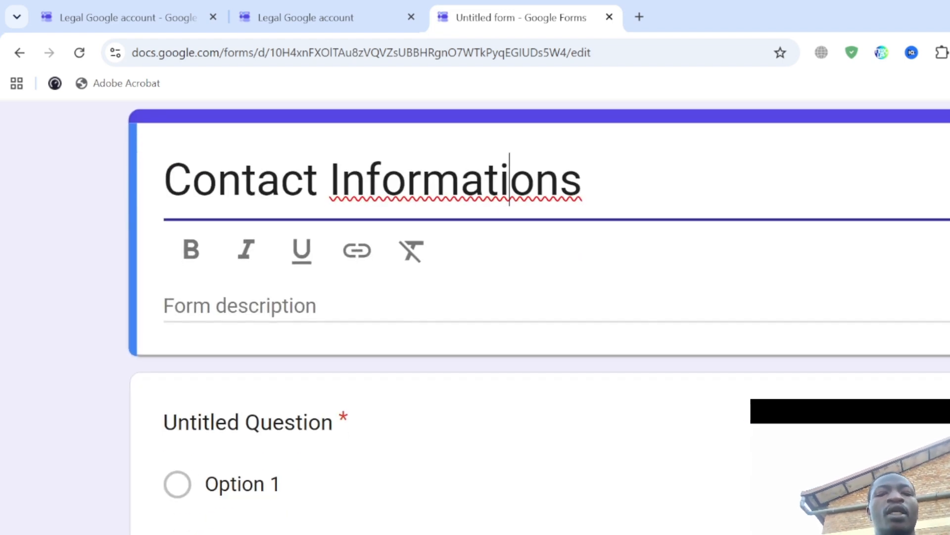
{"action": "left_click", "coordinate": [239, 305]}
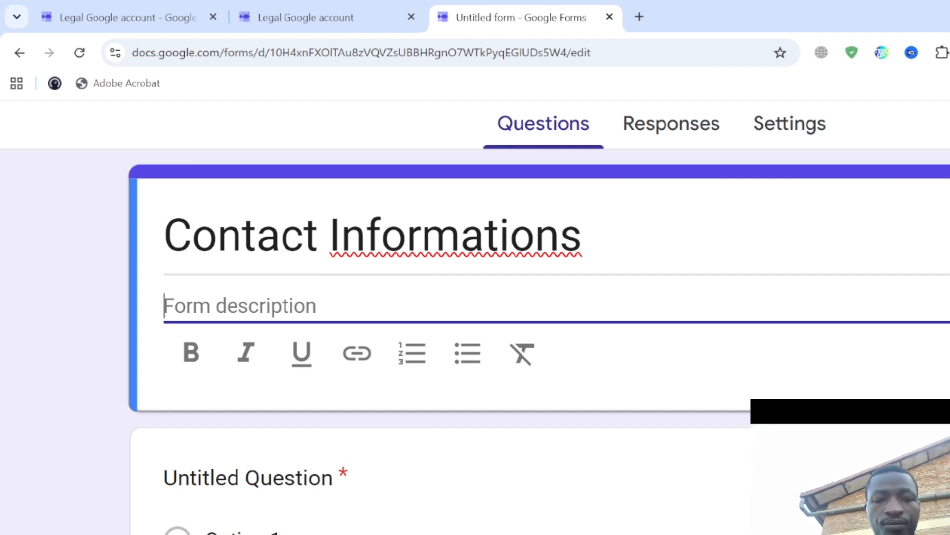
- Write the description 'This is form of the students that study in the Ubalde Tech Academy'
{"action": "type", "text": "R"}
{"action": "key", "text": "BackSpace"}
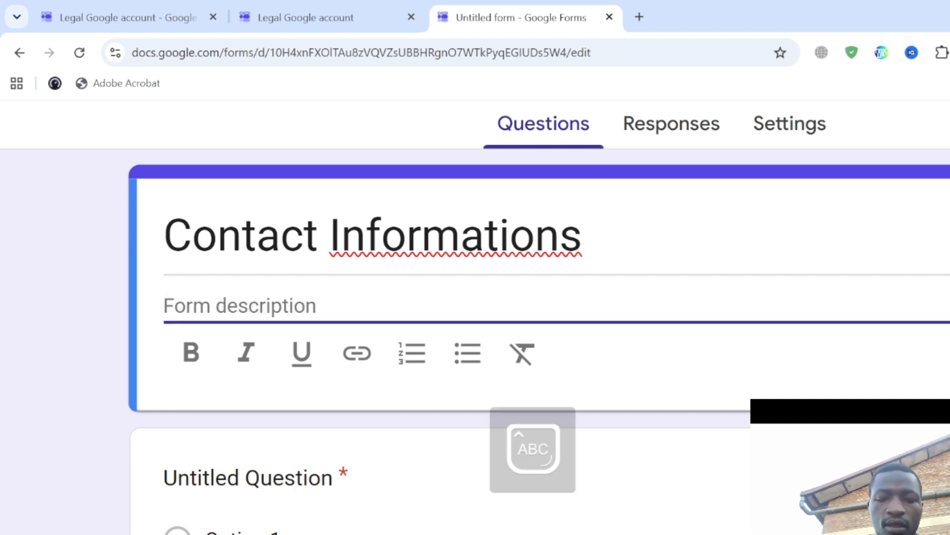
{"action": "type", "text": "T"}
{"action": "key", "text": "BackSpace"}
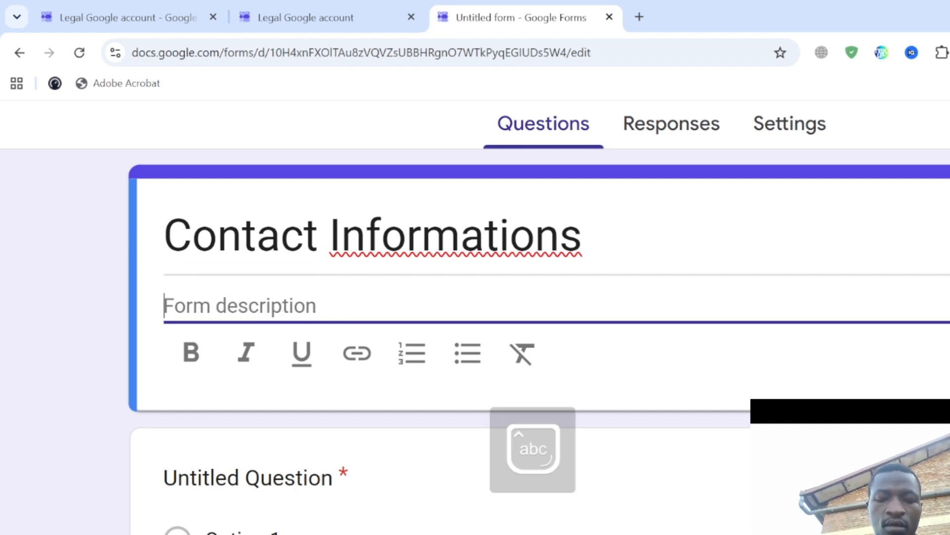
{"action": "type", "text": "This is fo"}
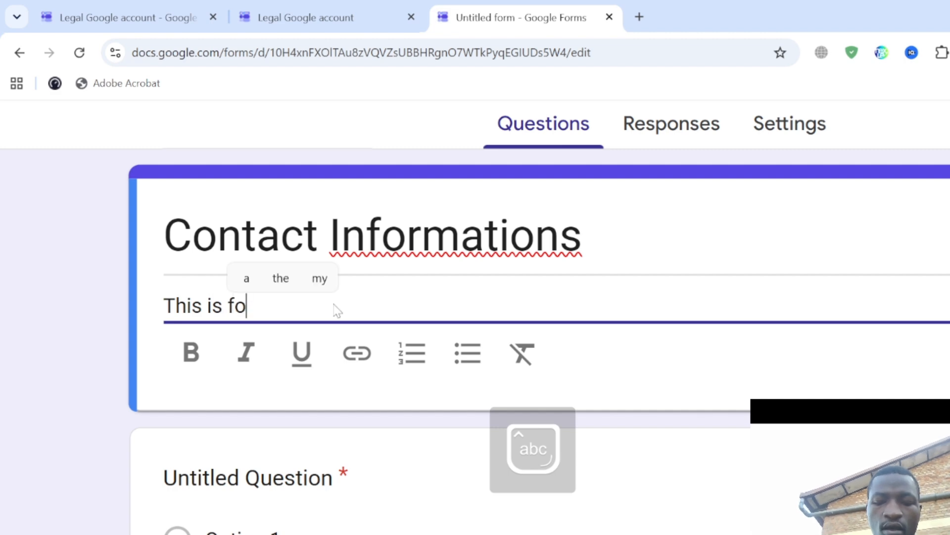
{"action": "type", "text": "rm of "}
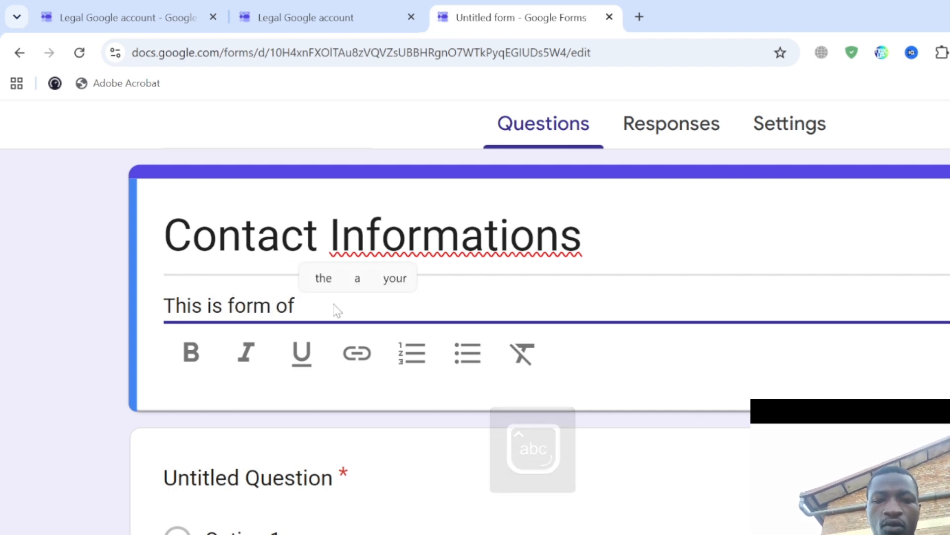
{"action": "type", "text": "the student"}
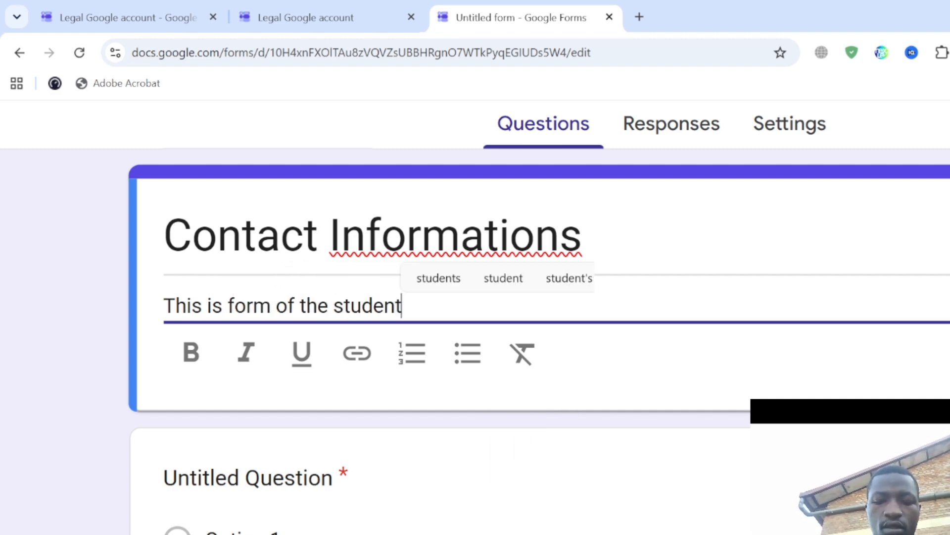
{"action": "type", "text": "s "}
{"action": "type", "text": "that st"}
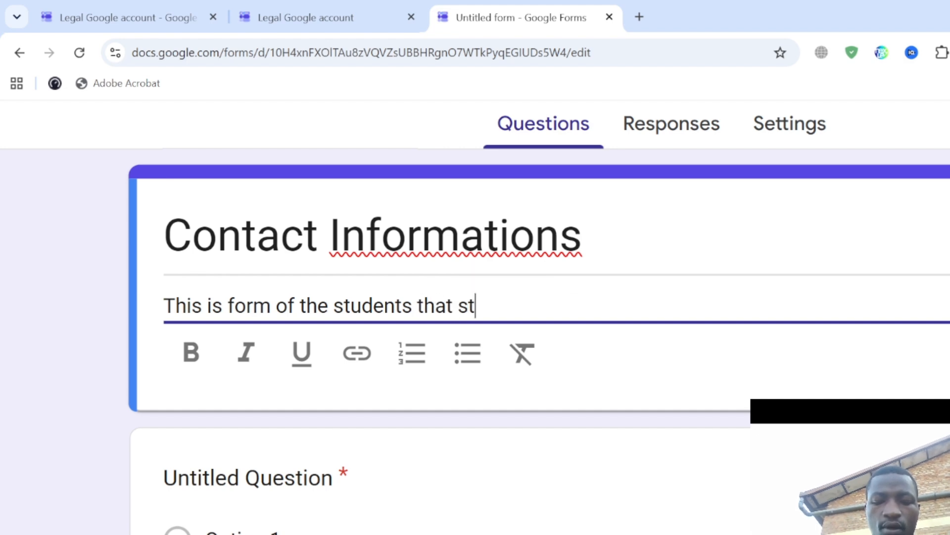
{"action": "type", "text": "udy in the "}
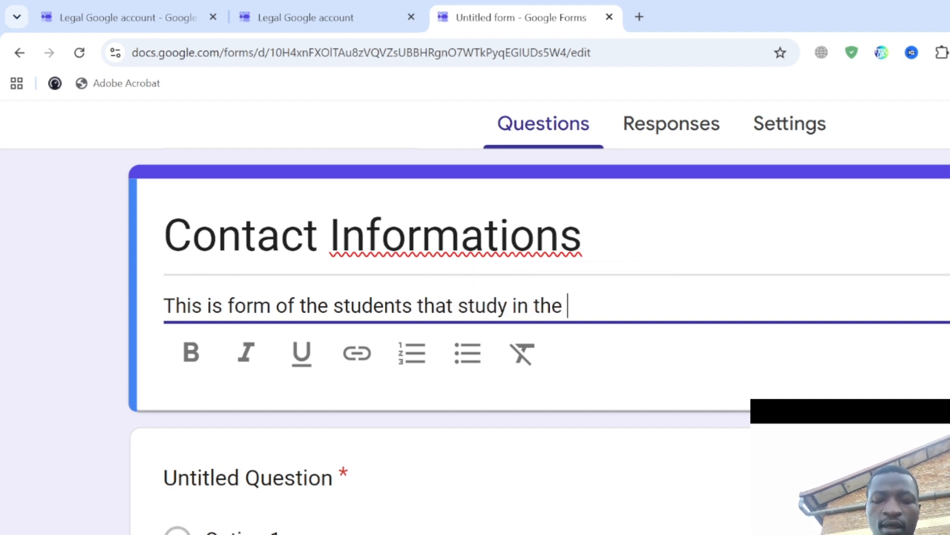
{"action": "type", "text": "Ubalde Official"}
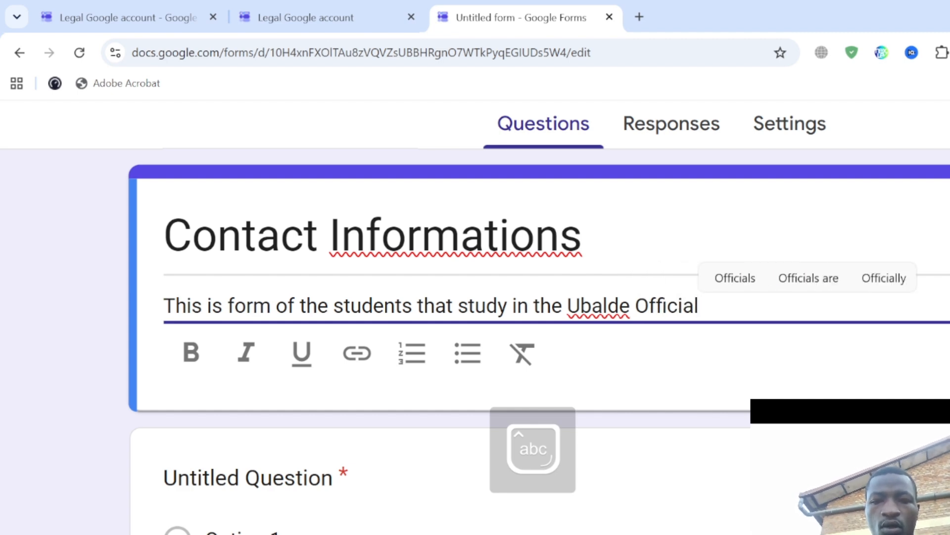
{"action": "key", "text": "ctrl+BackSpace"}
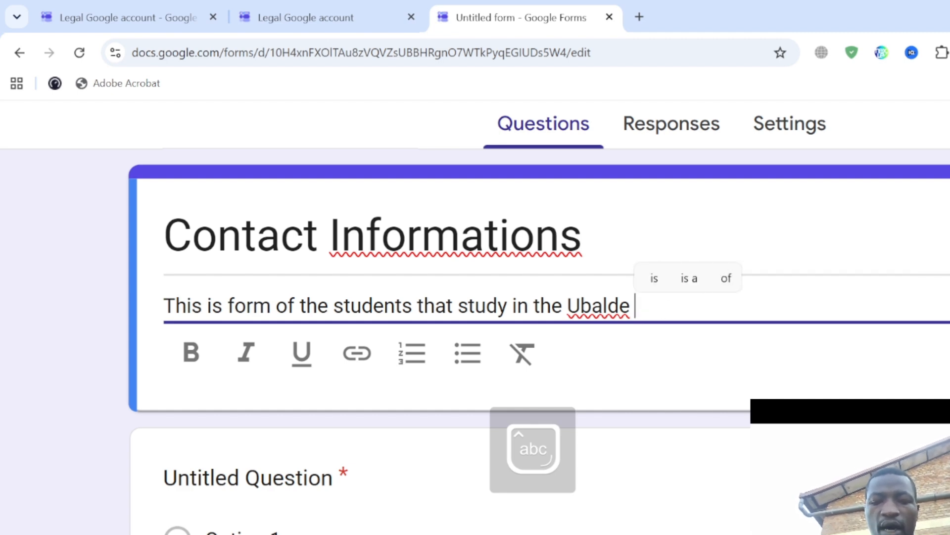
{"action": "type", "text": "Ac"}
{"action": "key", "text": "BackSpace"}
{"action": "key", "text": "BackSpace"}
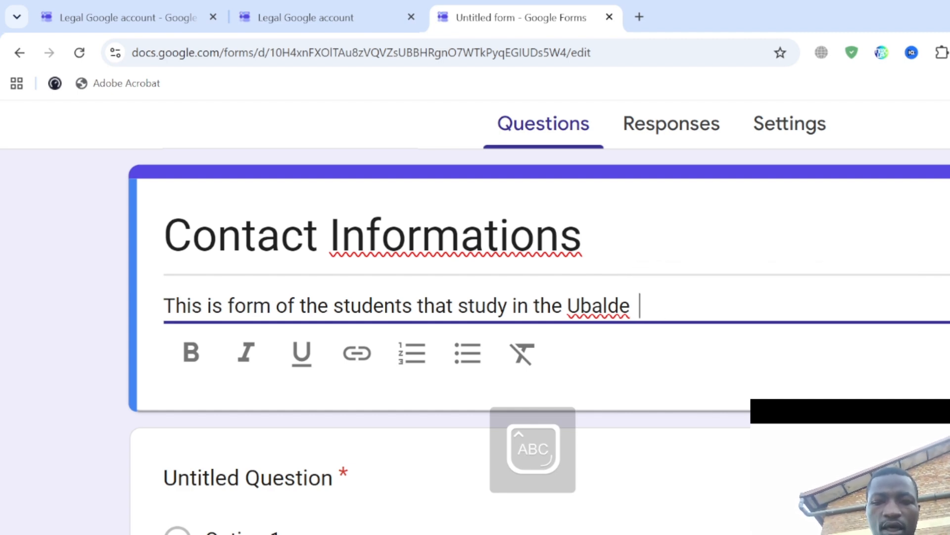
{"action": "type", "text": "Tech a"}
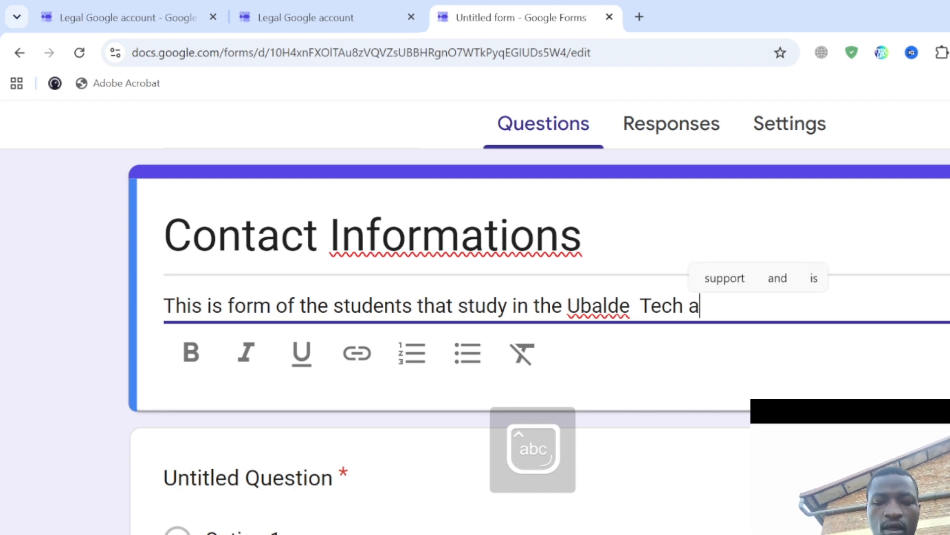
{"action": "key", "text": "Caps_Lock"}
{"action": "type", "text": "CADEMY"}
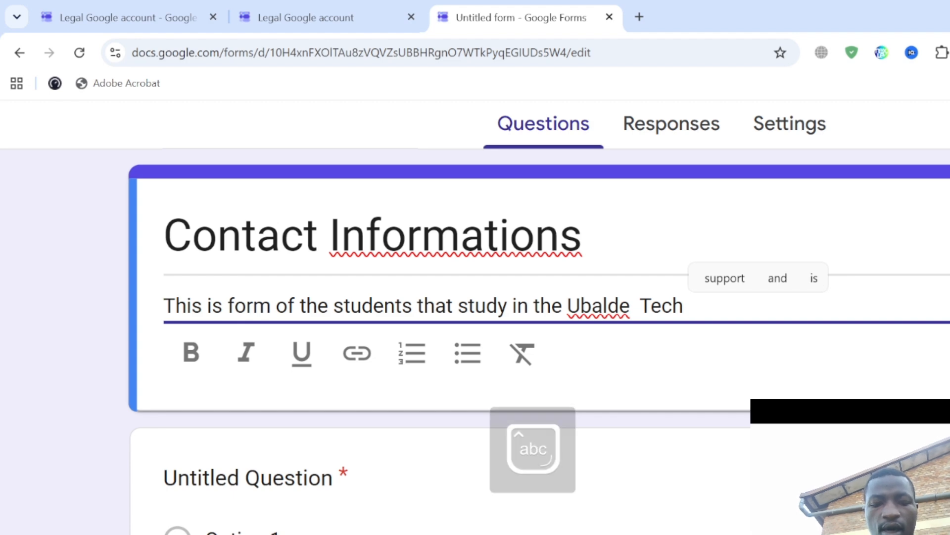
{"action": "key", "text": "Caps_Lock"}
{"action": "type", "text": "Academy"}
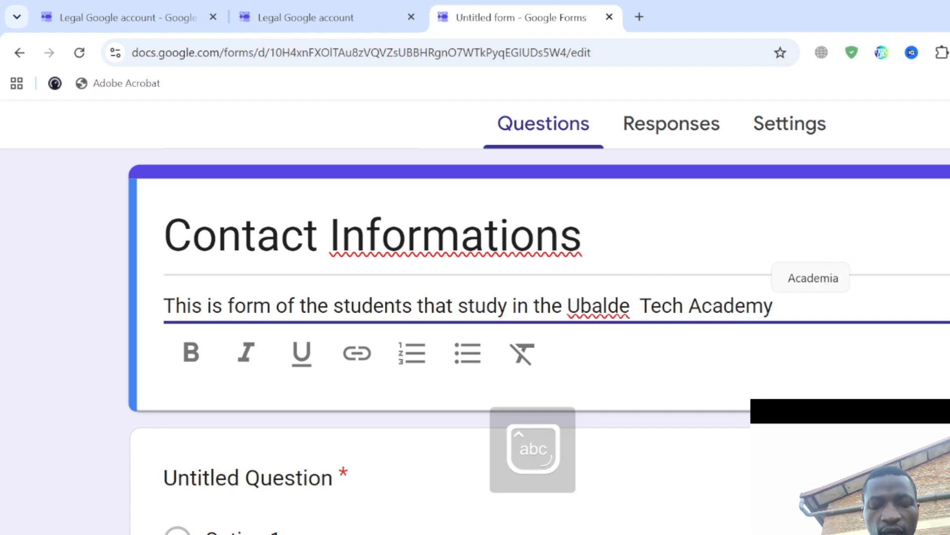
- Italicize the whole description line, removing and reapplying the italic along the way
{"action": "key", "text": "ctrl+a"}
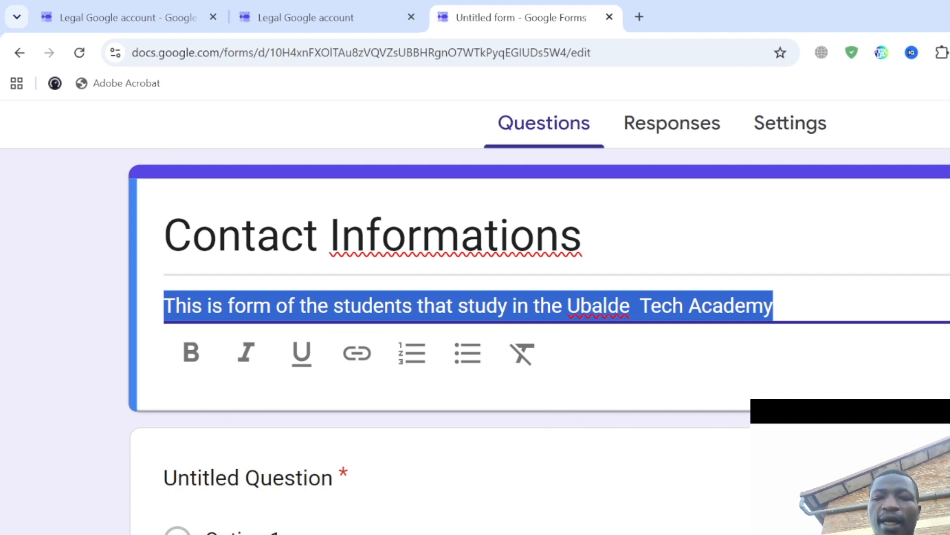
{"action": "left_click", "coordinate": [786, 318]}
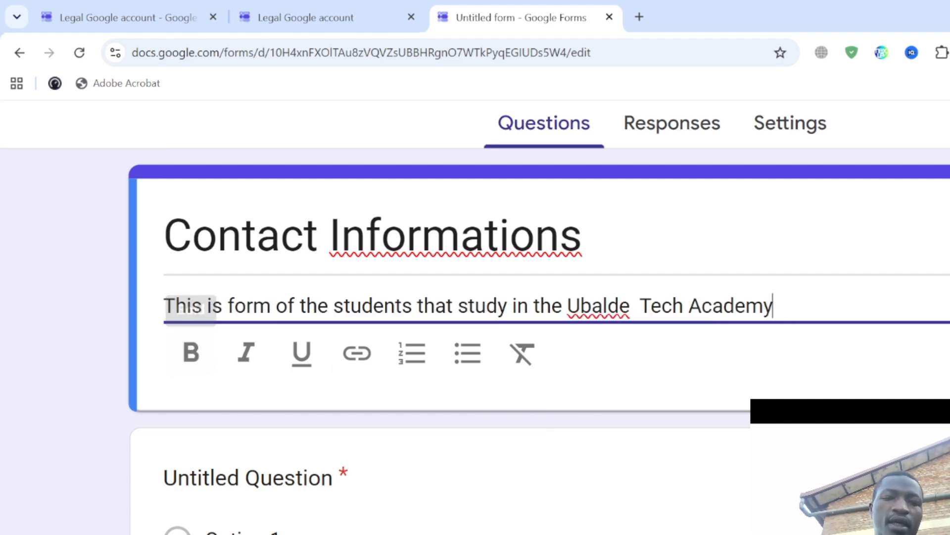
{"action": "left_click", "coordinate": [246, 306]}
{"action": "key", "text": "ctrl+a"}
{"action": "key", "text": "ctrl+i"}
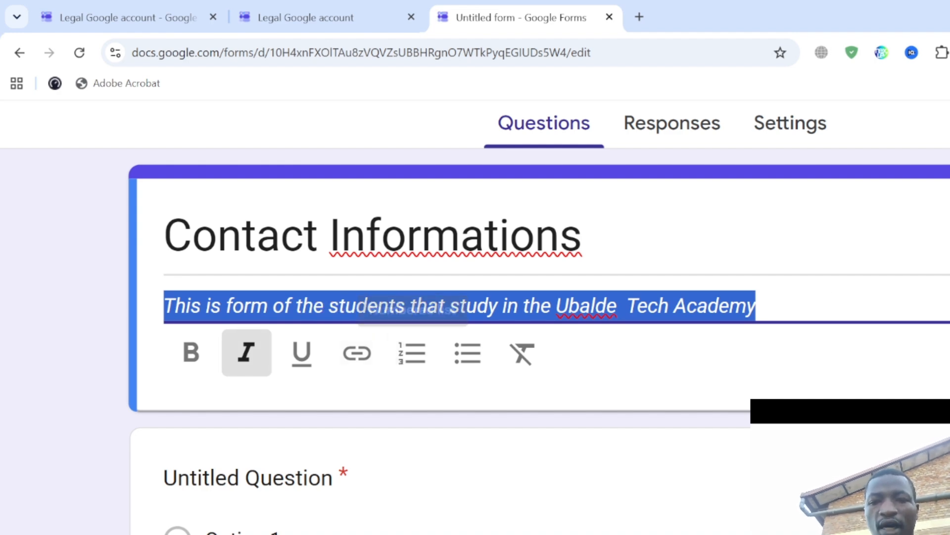
{"action": "left_click", "coordinate": [787, 309]}
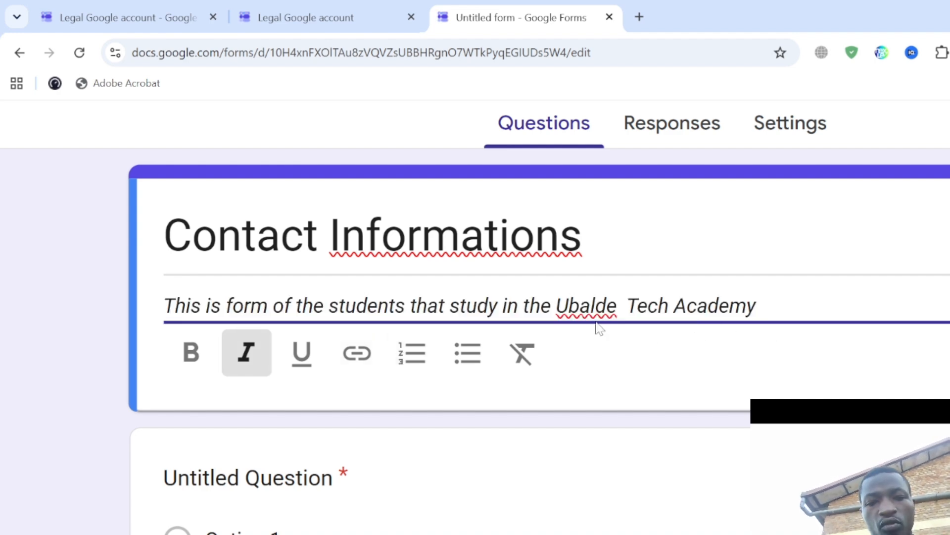
{"action": "key", "text": "ctrl+minus"}
{"action": "key", "text": "ctrl+minus"}
{"action": "scroll", "coordinate": [596, 324], "scroll_direction": "down", "scroll_amount": 2}
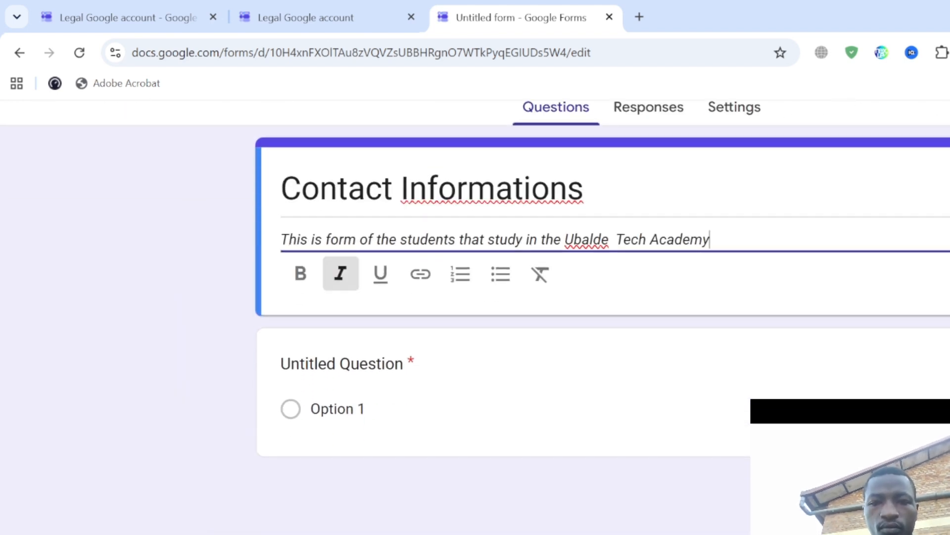
{"action": "key", "text": "ctrl+a"}
{"action": "left_click", "coordinate": [543, 277]}
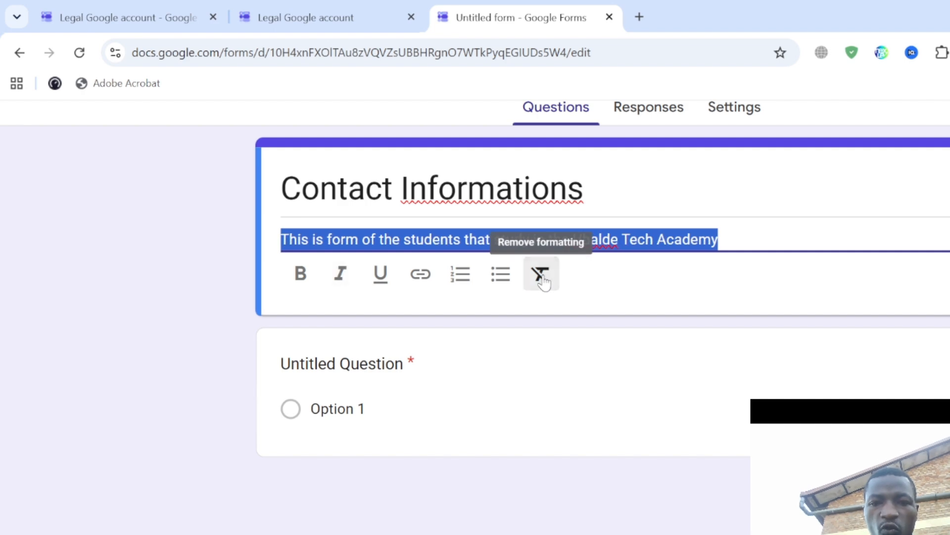
{"action": "left_click", "coordinate": [543, 278]}
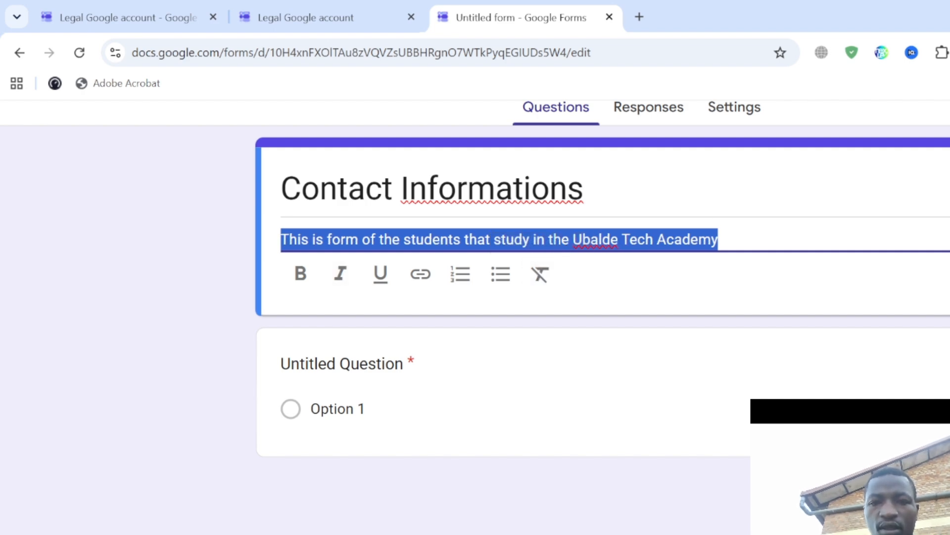
{"action": "left_click", "coordinate": [712, 240]}
{"action": "key", "text": "ctrl+a"}
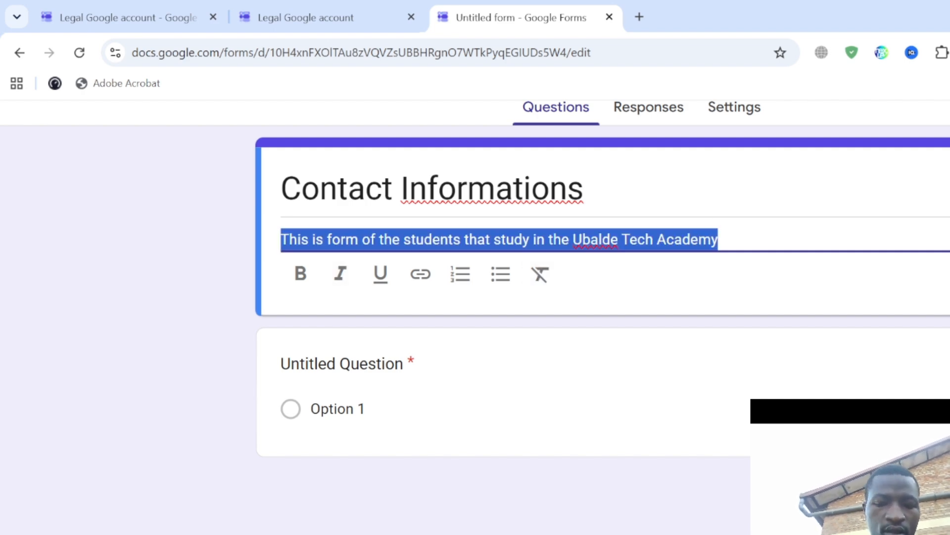
{"action": "key", "text": "ctrl+i"}
{"action": "scroll", "coordinate": [399, 390], "scroll_direction": "down", "scroll_amount": 1}
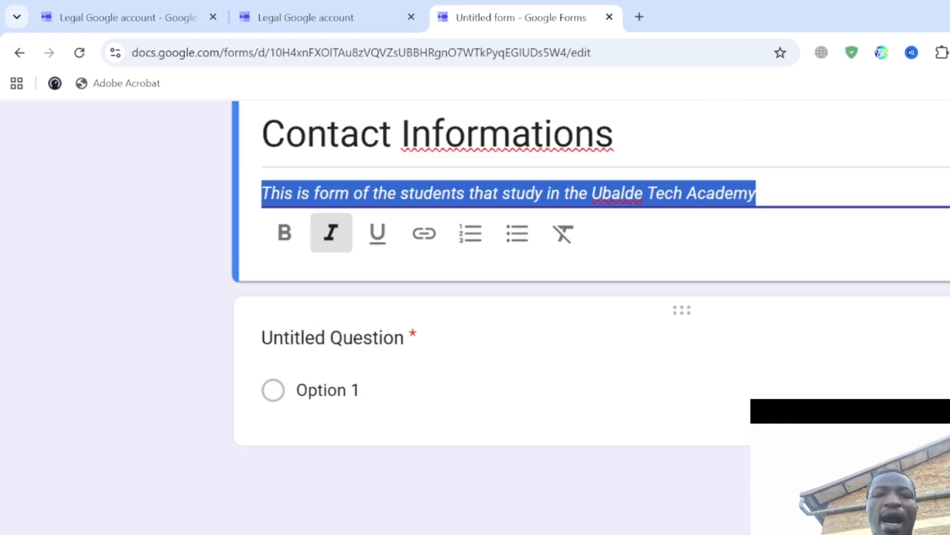
- Select the Untitled Question title, then inspect the other form's first-name field and return
{"action": "scroll", "coordinate": [400, 384], "scroll_direction": "up", "scroll_amount": 5}
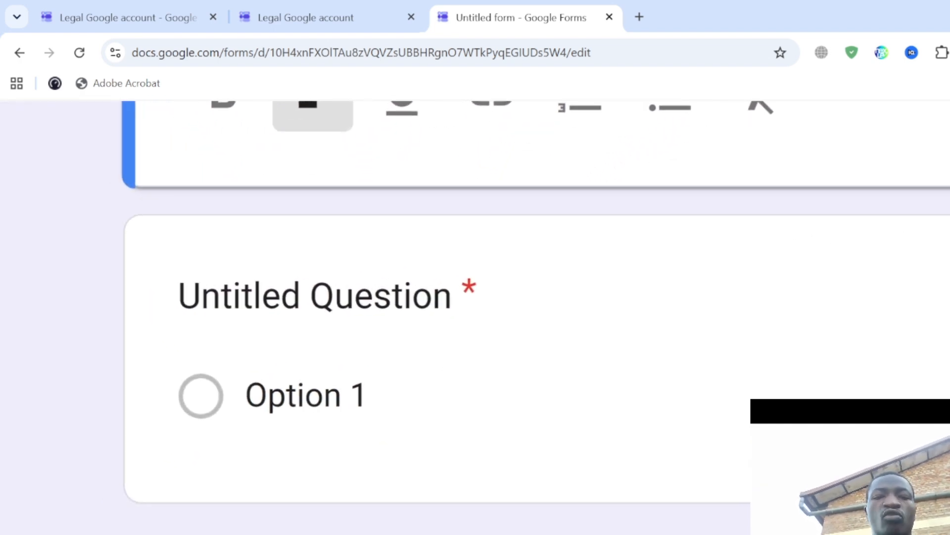
{"action": "scroll", "coordinate": [404, 383], "scroll_direction": "up", "scroll_amount": 2}
{"action": "scroll", "coordinate": [403, 383], "scroll_direction": "left", "scroll_amount": 1}
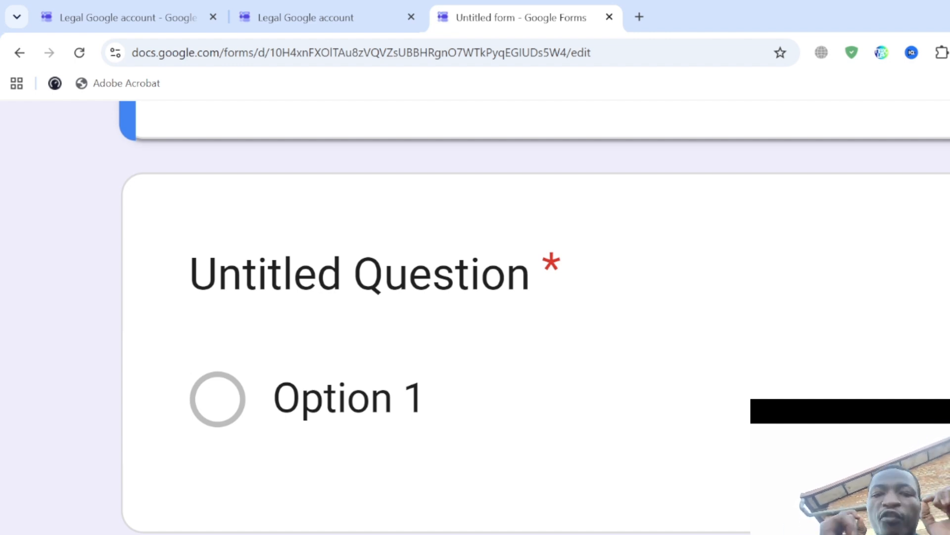
{"action": "left_click", "coordinate": [360, 275]}
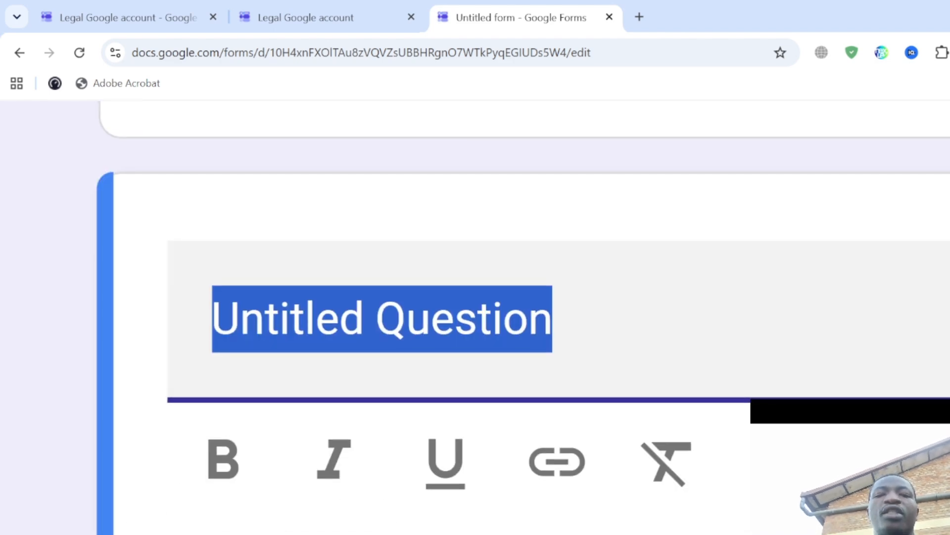
{"action": "left_click", "coordinate": [326, 17]}
{"action": "scroll", "coordinate": [444, 307], "scroll_direction": "down", "scroll_amount": 5}
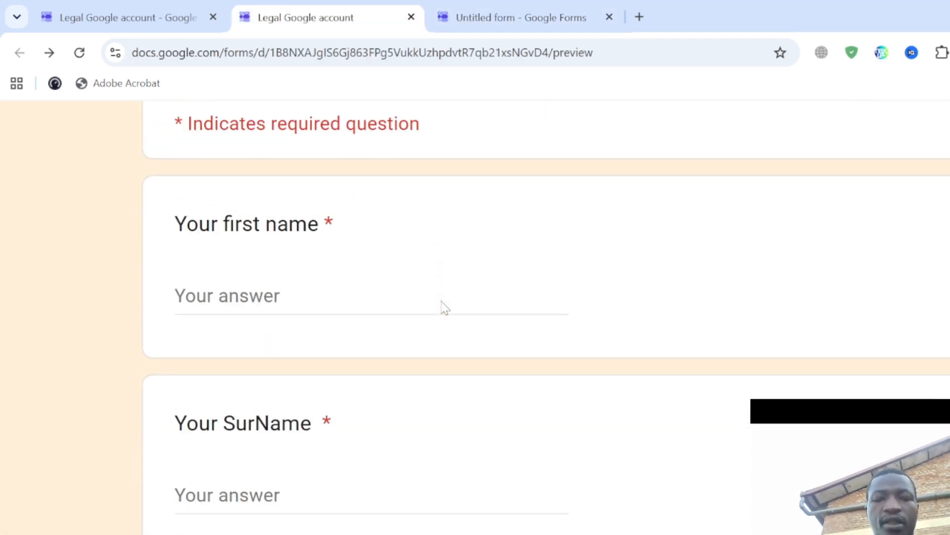
{"action": "scroll", "coordinate": [200, 276], "scroll_direction": "up", "scroll_amount": 5}
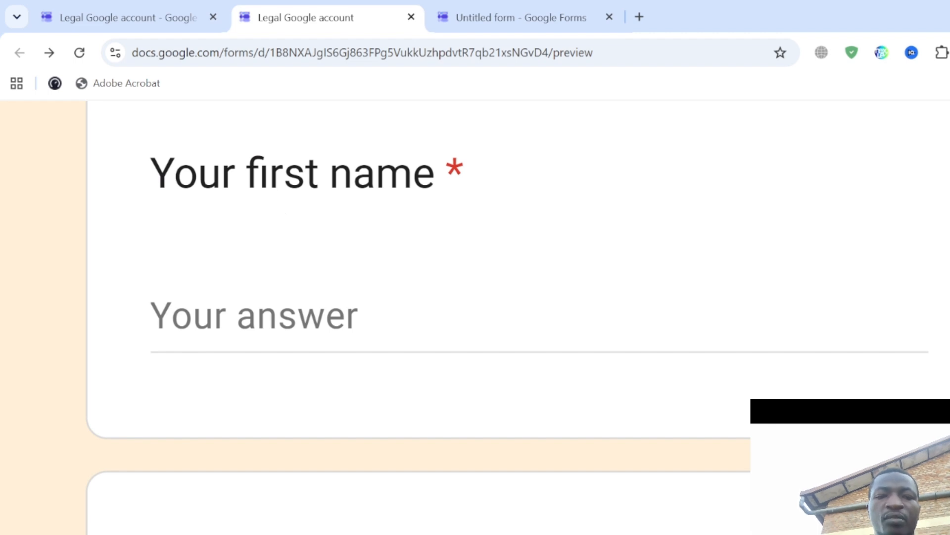
{"action": "left_click", "coordinate": [263, 316]}
{"action": "left_click", "coordinate": [473, 143]}
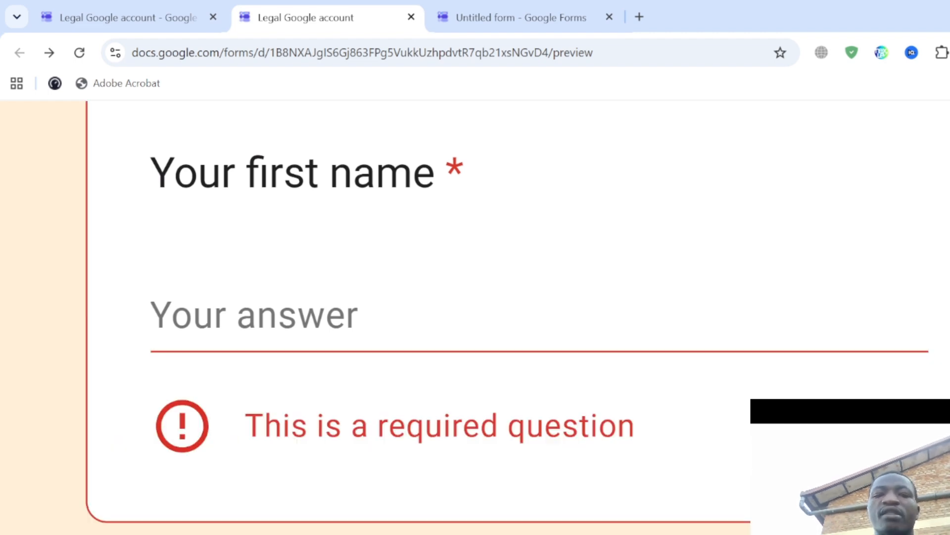
{"action": "left_click", "coordinate": [263, 316]}
{"action": "left_click", "coordinate": [487, 19]}
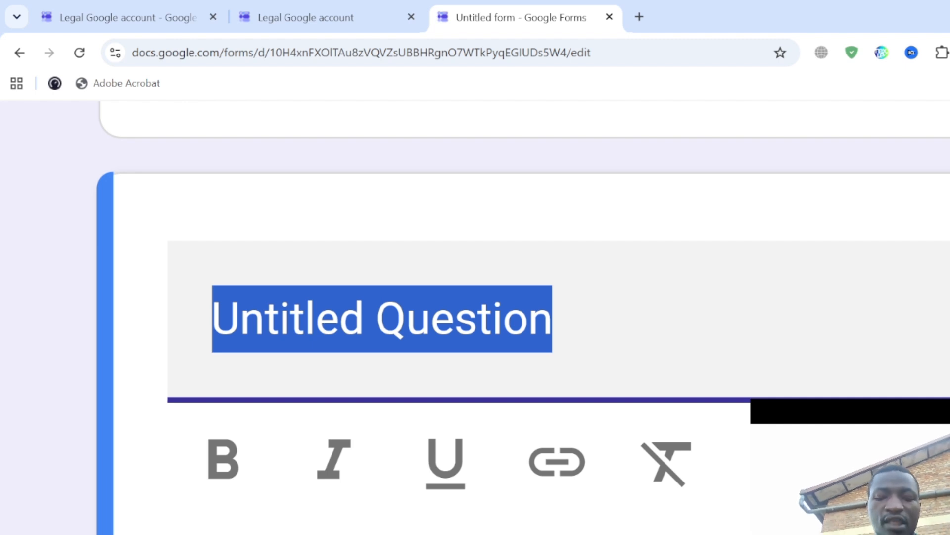
- Name the first question 'First Name', correcting the typos along the way
{"action": "type", "text": "Fi"}
{"action": "key", "text": "BackSpace"}
{"action": "type", "text": "st"}
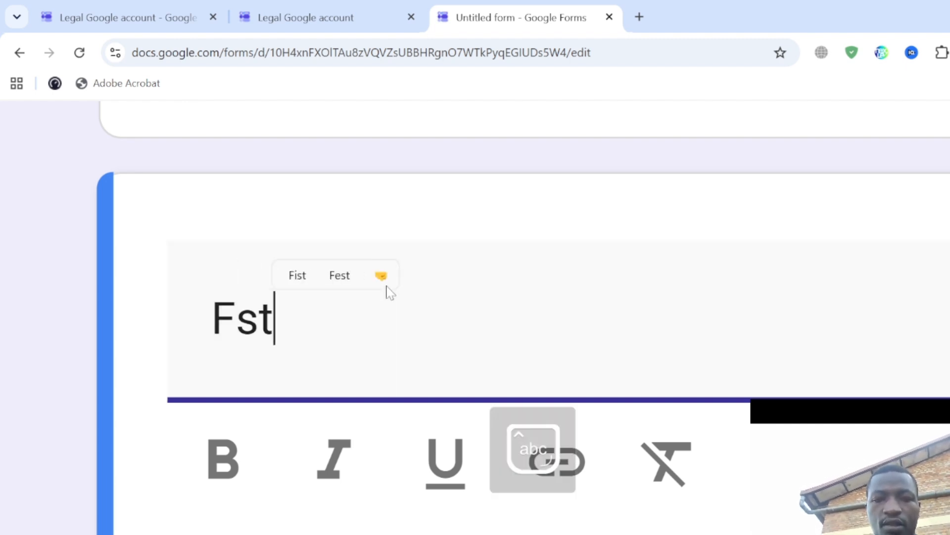
{"action": "key", "text": "BackSpace"}
{"action": "key", "text": "BackSpace"}
{"action": "type", "text": "irst "}
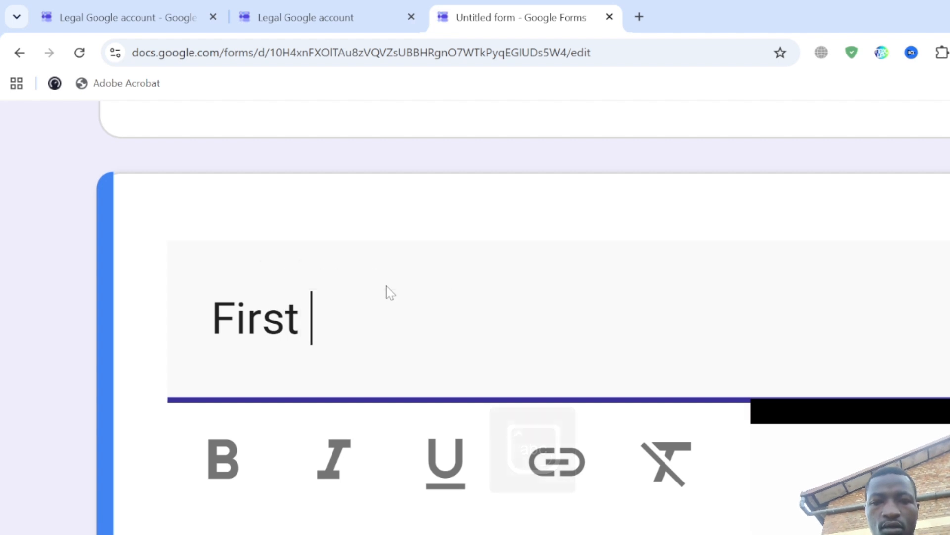
{"action": "type", "text": "N"}
{"action": "key", "text": "BackSpace"}
{"action": "key", "text": "BackSpace"}
{"action": "type", "text": "N"}
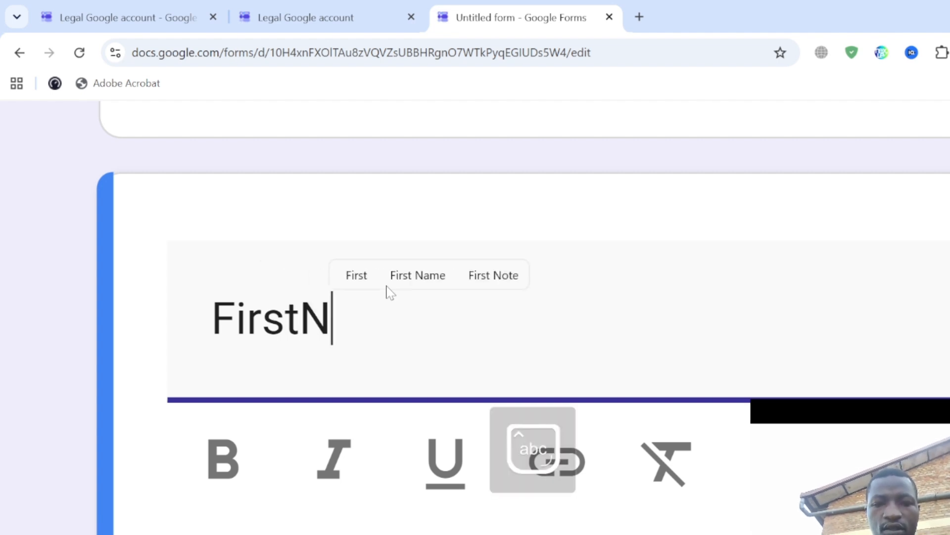
{"action": "type", "text": "ame"}
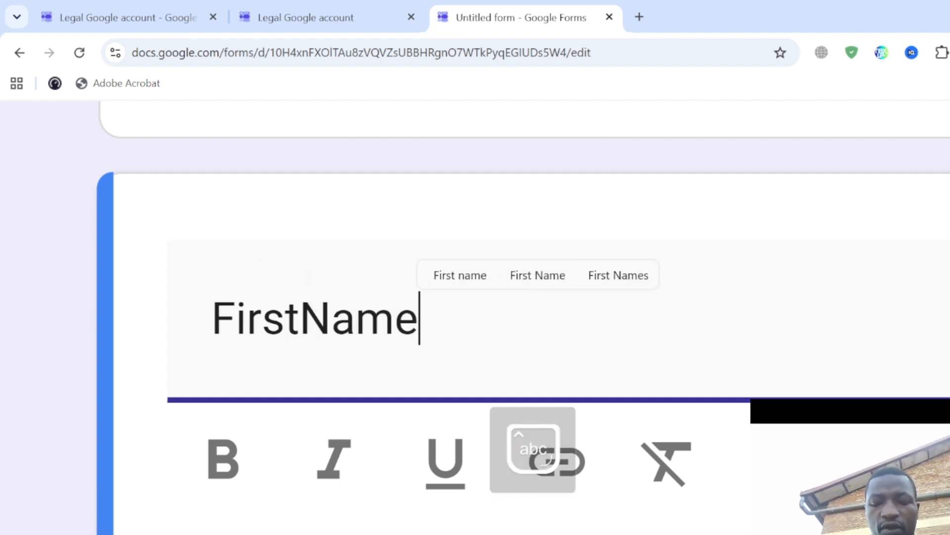
{"action": "key", "text": "Home"}
{"action": "key", "text": "Right"}
{"action": "key", "text": "Right"}
{"action": "key", "text": "Right"}
{"action": "key", "text": "Right"}
{"action": "key", "text": "Right"}
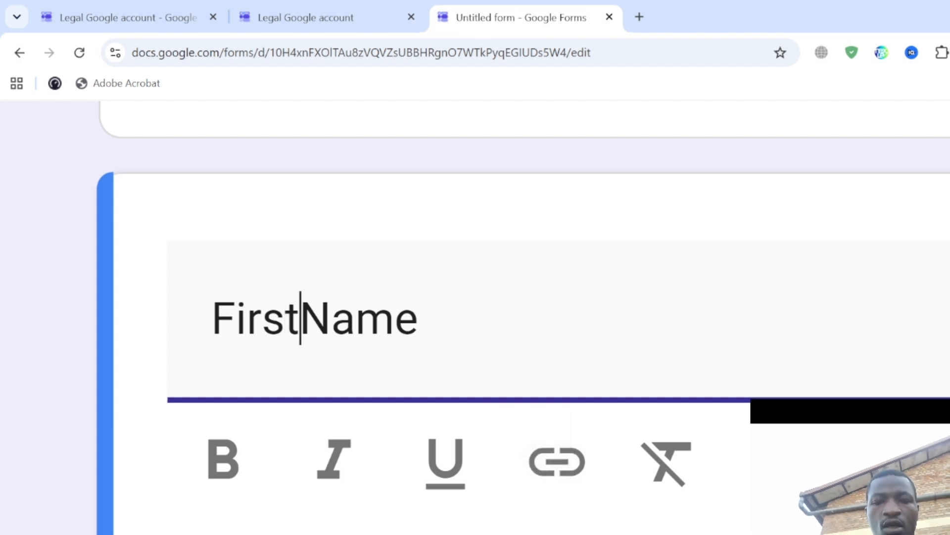
{"action": "left_click", "coordinate": [347, 485]}
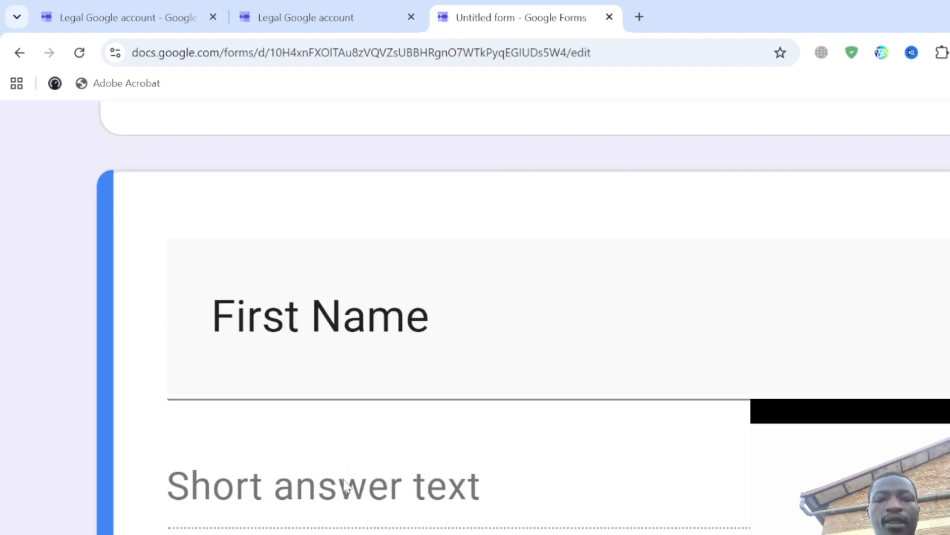
{"action": "scroll", "coordinate": [347, 485], "scroll_direction": "down", "scroll_amount": 3}
{"action": "scroll", "coordinate": [346, 485], "scroll_direction": "down", "scroll_amount": 3}
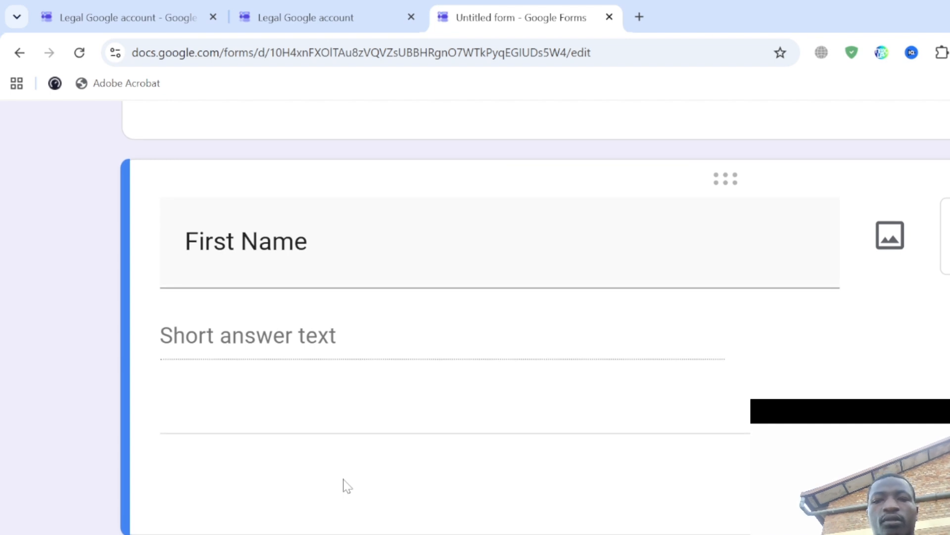
{"action": "scroll", "coordinate": [317, 475], "scroll_direction": "right", "scroll_amount": 10}
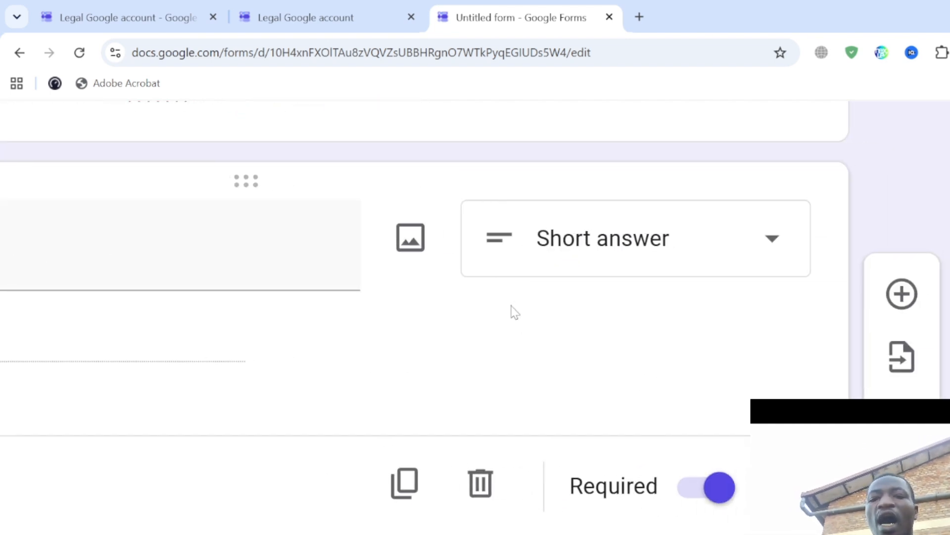
- Switch the First Name question to the Paragraph type, then browse the type list unchanged
{"action": "left_click", "coordinate": [652, 256]}
{"action": "left_click", "coordinate": [653, 256]}
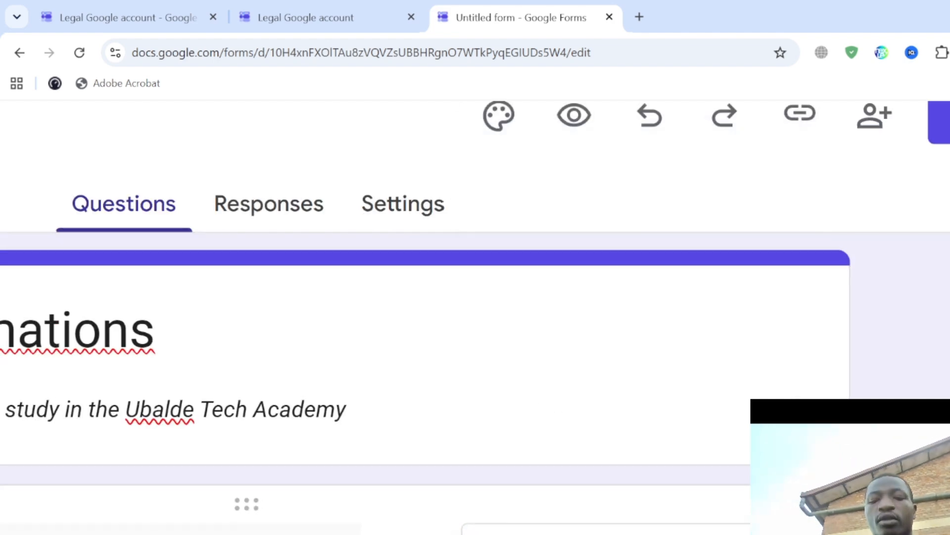
{"action": "scroll", "coordinate": [601, 480], "scroll_direction": "down", "scroll_amount": 4}
{"action": "left_click", "coordinate": [628, 391]}
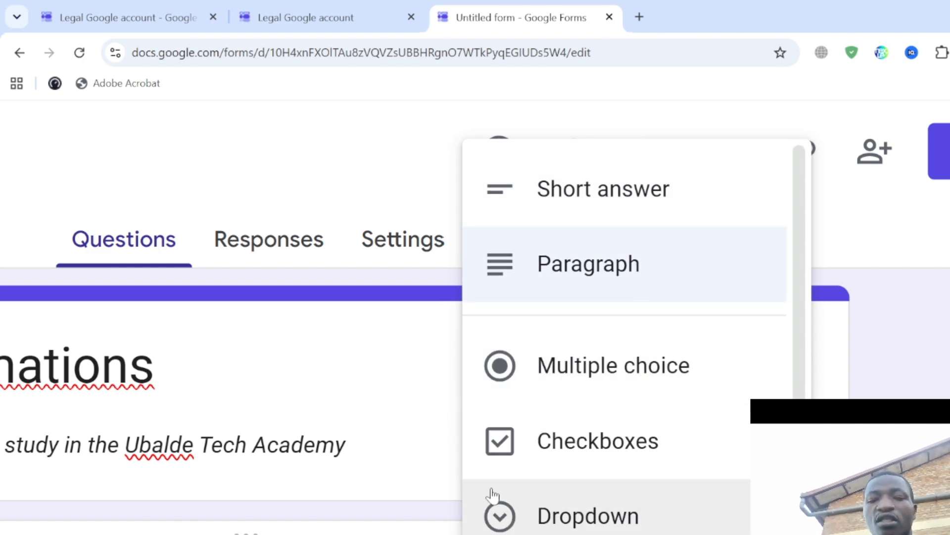
{"action": "scroll", "coordinate": [644, 490], "scroll_direction": "down", "scroll_amount": 3}
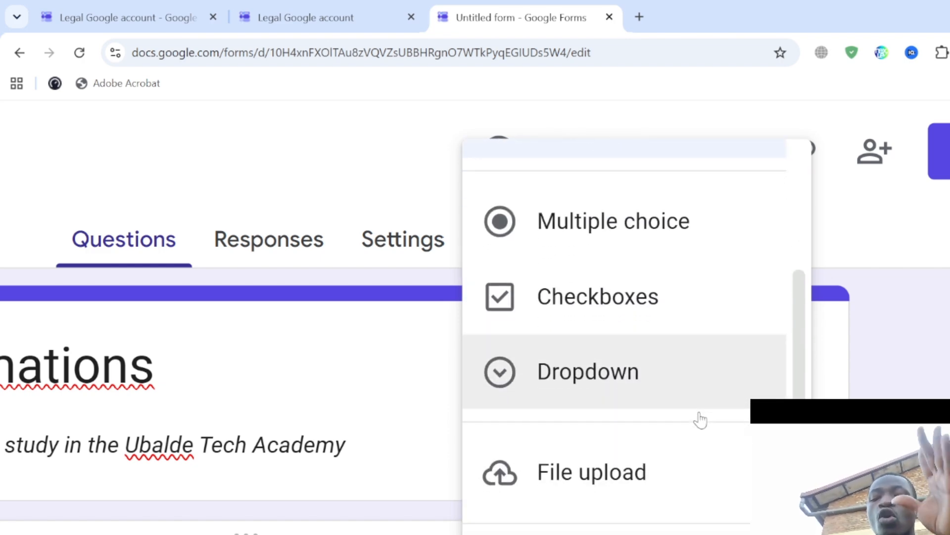
{"action": "scroll", "coordinate": [633, 473], "scroll_direction": "down", "scroll_amount": 3}
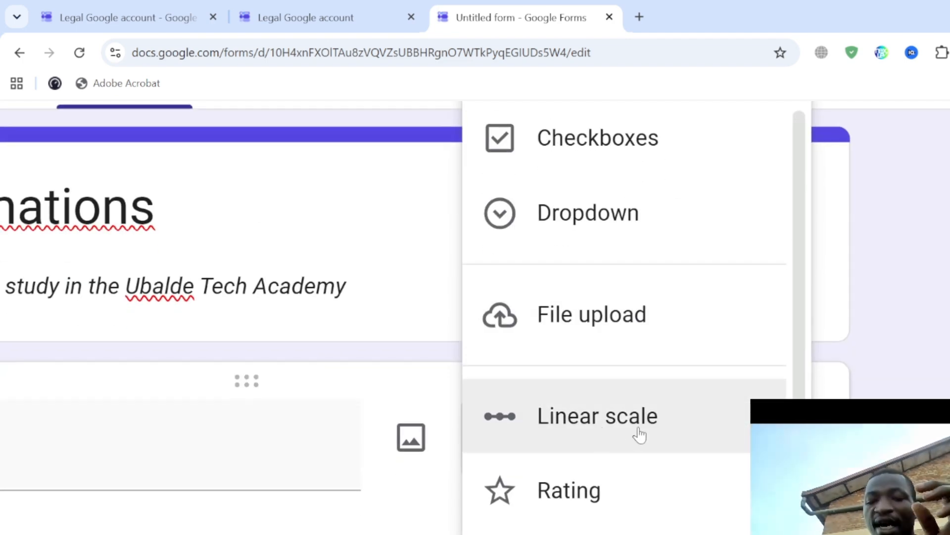
{"action": "scroll", "coordinate": [619, 522], "scroll_direction": "down", "scroll_amount": 1}
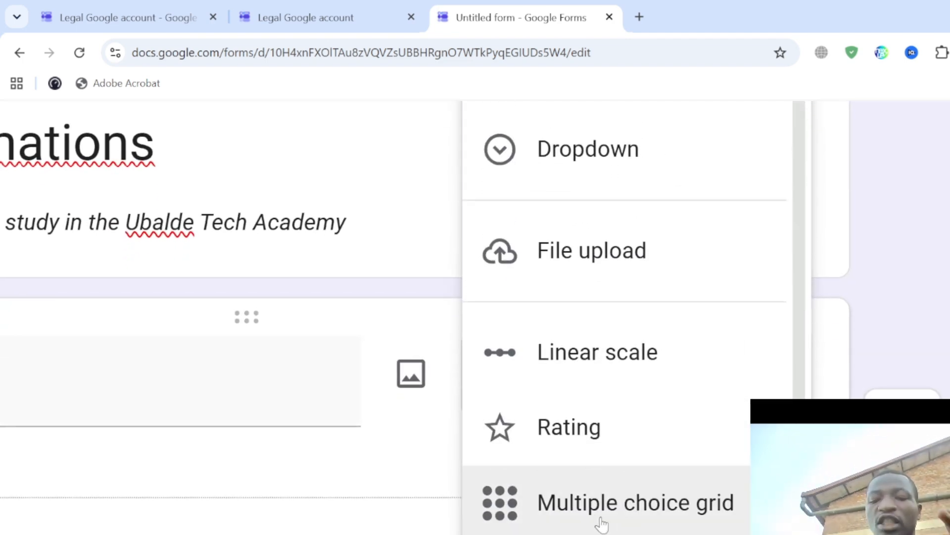
{"action": "scroll", "coordinate": [676, 516], "scroll_direction": "down", "scroll_amount": 2}
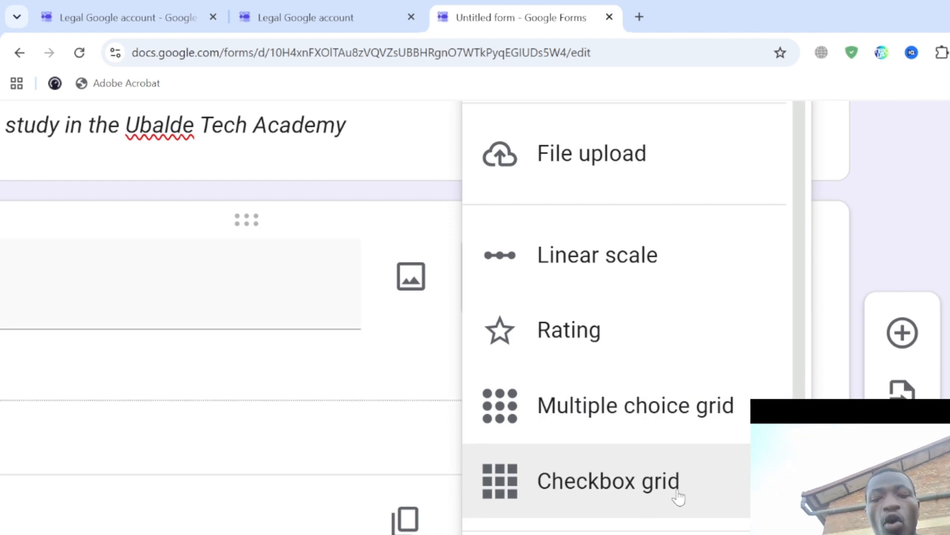
{"action": "scroll", "coordinate": [679, 497], "scroll_direction": "down", "scroll_amount": 2}
{"action": "scroll", "coordinate": [495, 371], "scroll_direction": "up", "scroll_amount": 3}
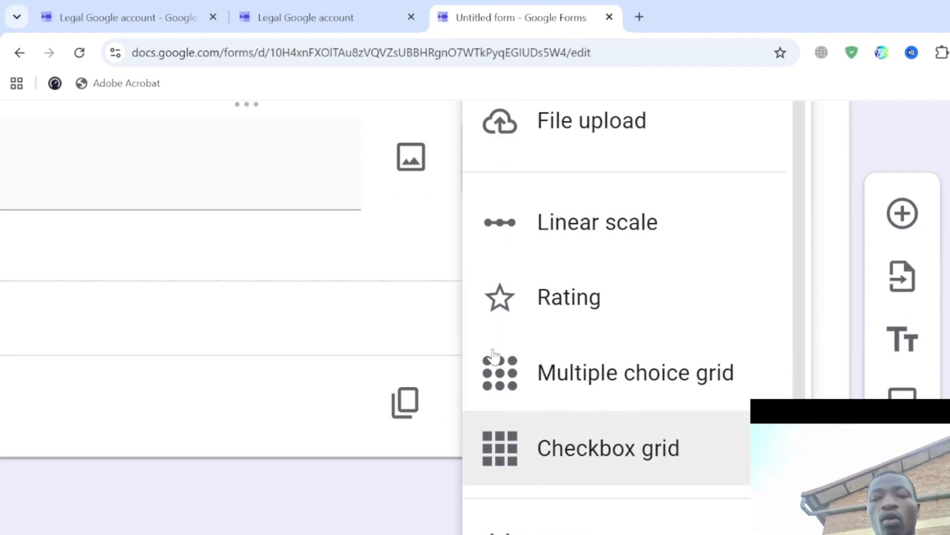
{"action": "scroll", "coordinate": [466, 350], "scroll_direction": "down", "scroll_amount": 5}
{"action": "left_click", "coordinate": [362, 457]}
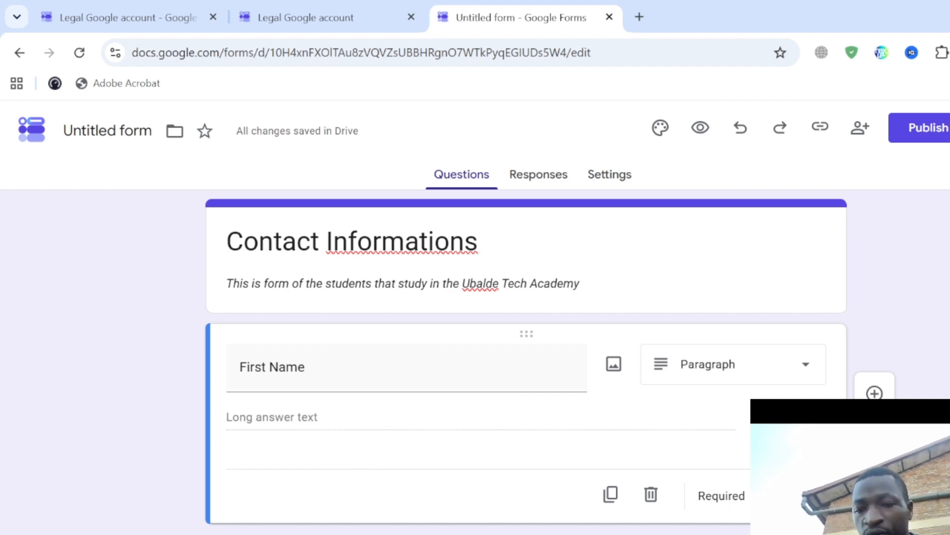
{"action": "scroll", "coordinate": [940, 384], "scroll_direction": "up", "scroll_amount": 5}
{"action": "scroll", "coordinate": [767, 402], "scroll_direction": "up", "scroll_amount": 5}
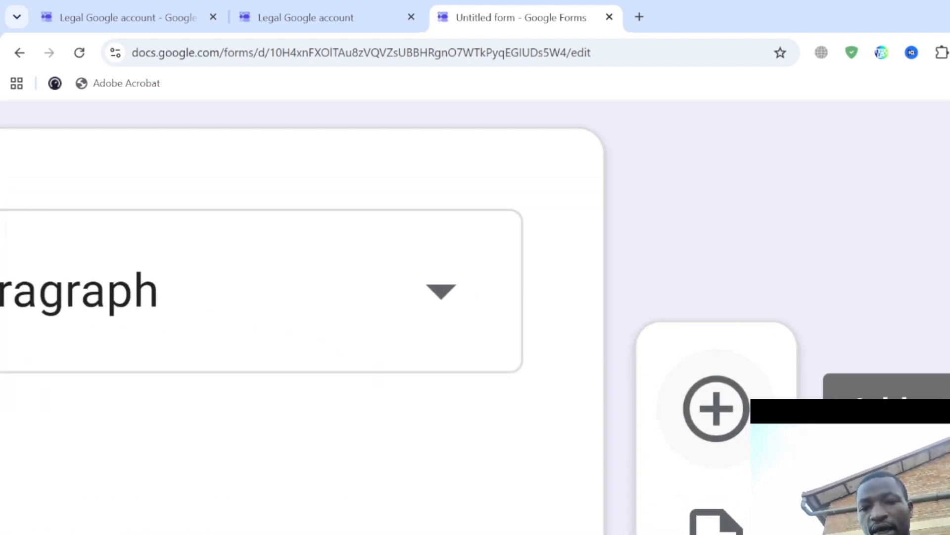
- Add a new question below First Name titled 'Second Name' as a Short answer
{"action": "left_click", "coordinate": [716, 410]}
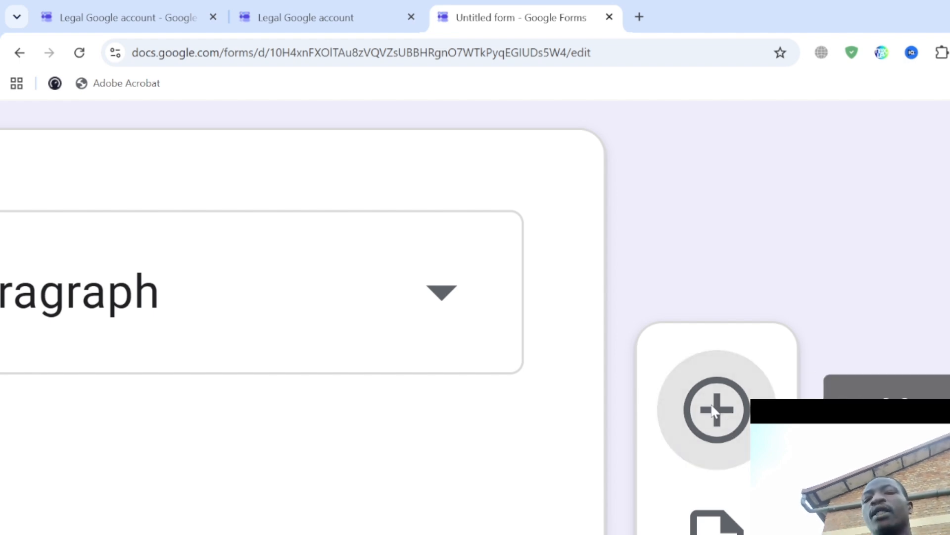
{"action": "scroll", "coordinate": [711, 405], "scroll_direction": "down", "scroll_amount": 5}
{"action": "scroll", "coordinate": [712, 406], "scroll_direction": "down", "scroll_amount": 4}
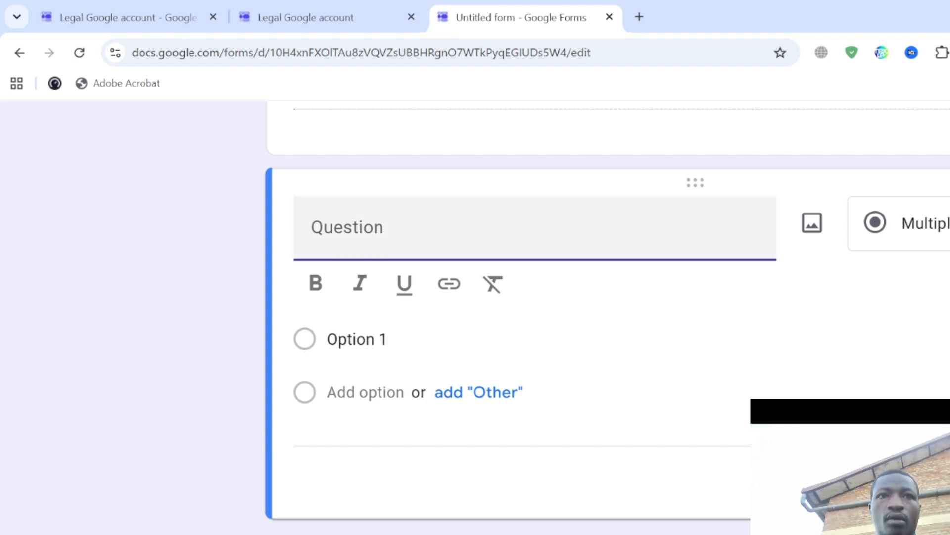
{"action": "type", "text": "Seco"}
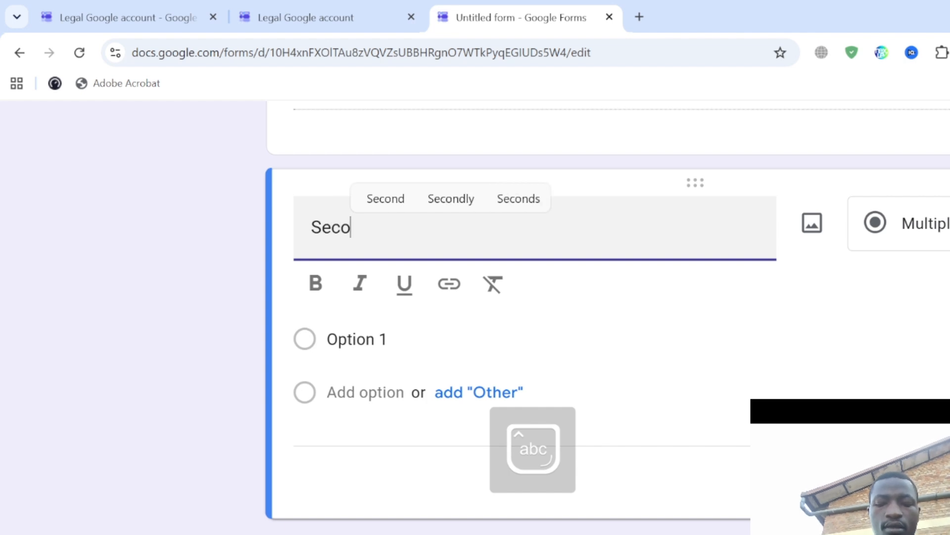
{"action": "type", "text": "nd Name"}
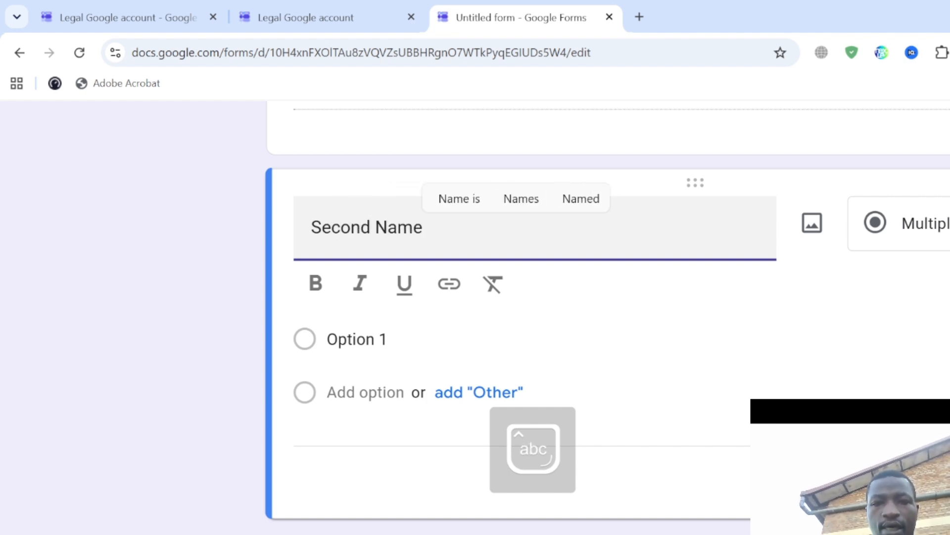
{"action": "left_click", "coordinate": [899, 295]}
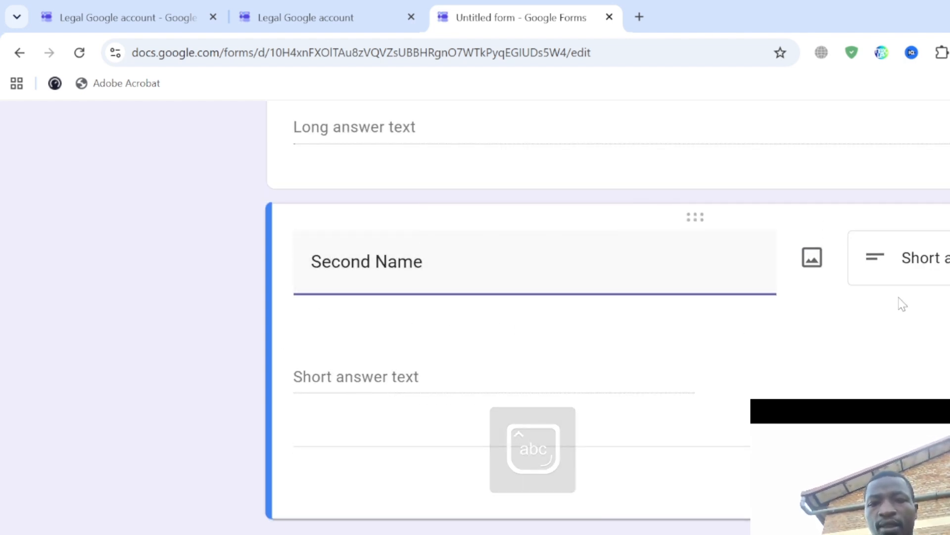
{"action": "scroll", "coordinate": [636, 295], "scroll_direction": "up", "scroll_amount": 5}
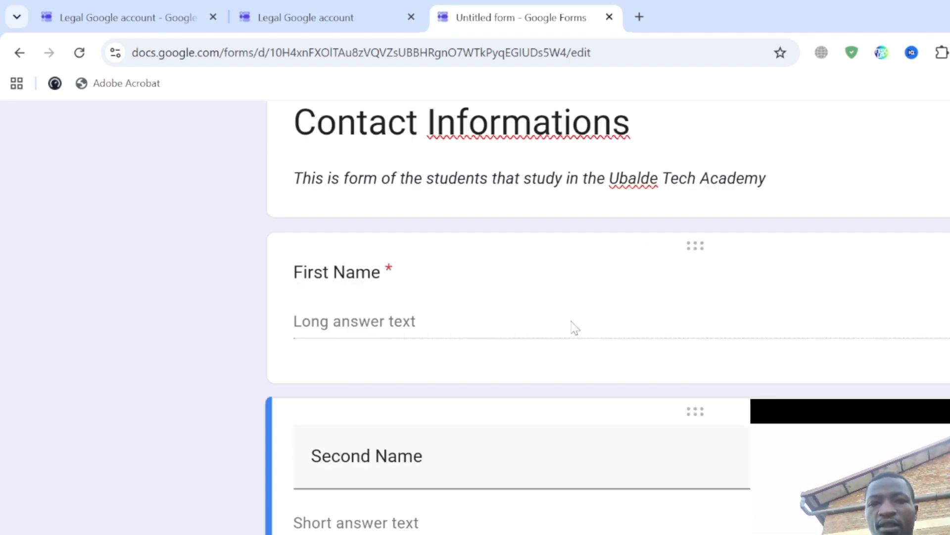
{"action": "scroll", "coordinate": [574, 327], "scroll_direction": "down", "scroll_amount": 3}
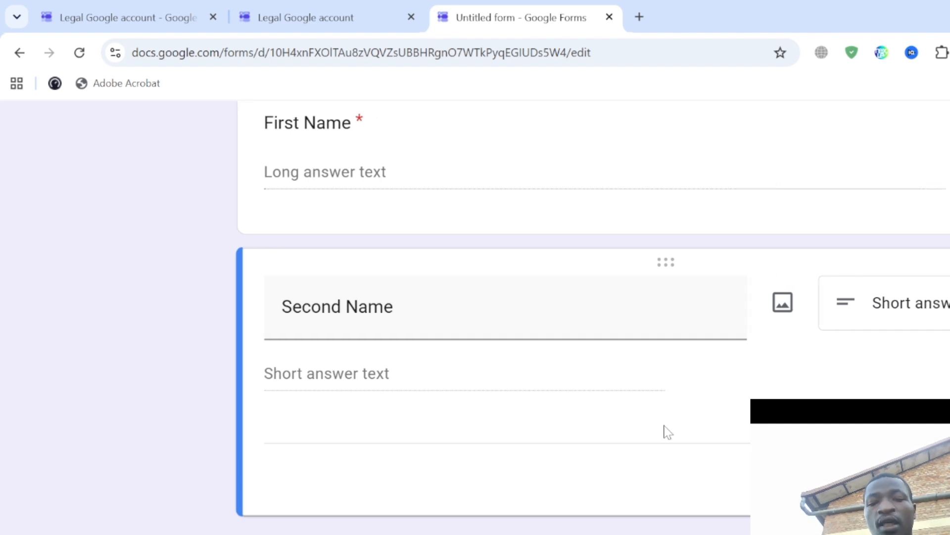
- Review the reference form's preview in the other tab
{"action": "left_click", "coordinate": [316, 18]}
{"action": "scroll", "coordinate": [436, 346], "scroll_direction": "down", "scroll_amount": 6}
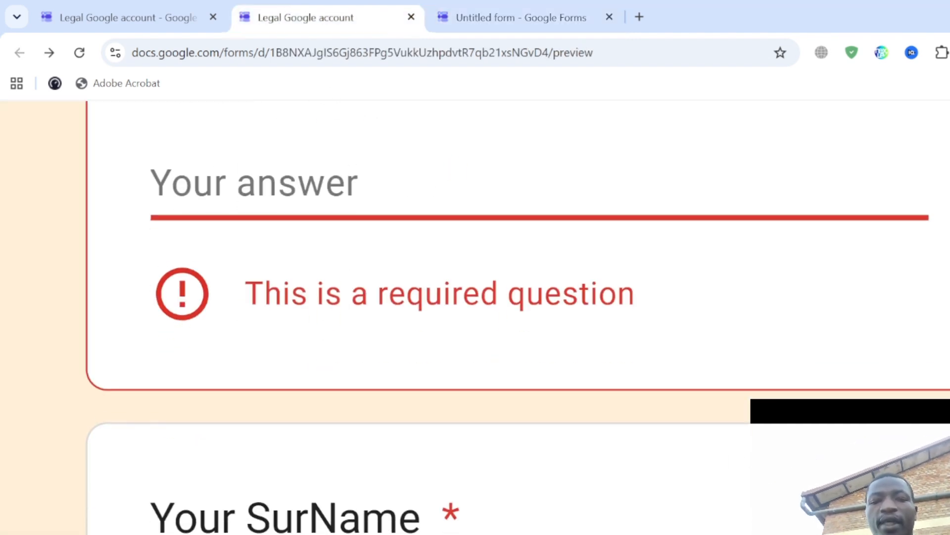
{"action": "scroll", "coordinate": [447, 303], "scroll_direction": "up", "scroll_amount": 3}
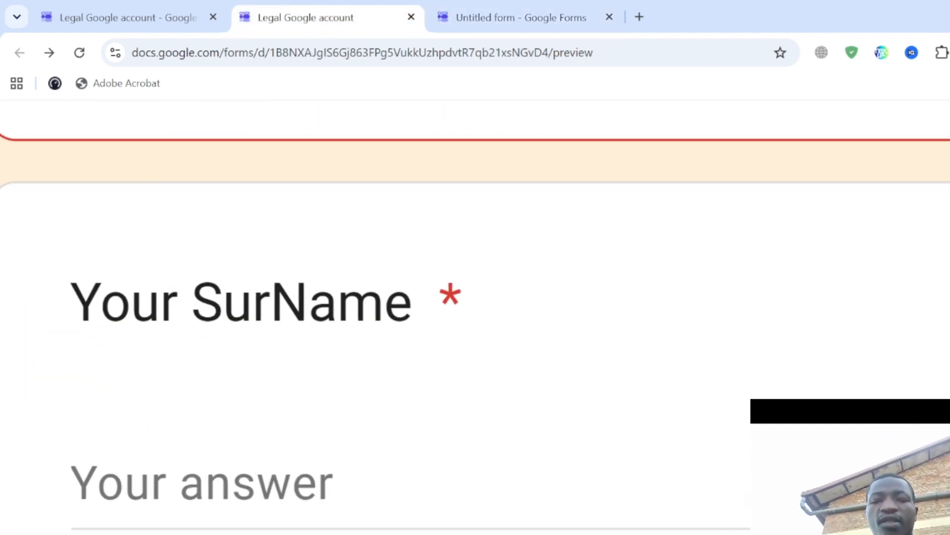
- Back in the editor, switch on Required for the Second Name question
{"action": "left_click", "coordinate": [492, 6]}
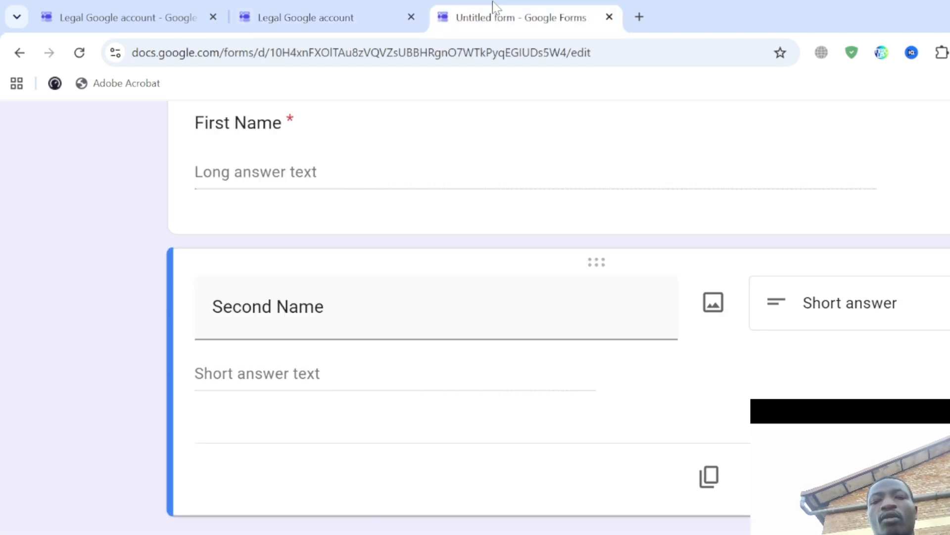
{"action": "scroll", "coordinate": [898, 485], "scroll_direction": "up", "scroll_amount": 10}
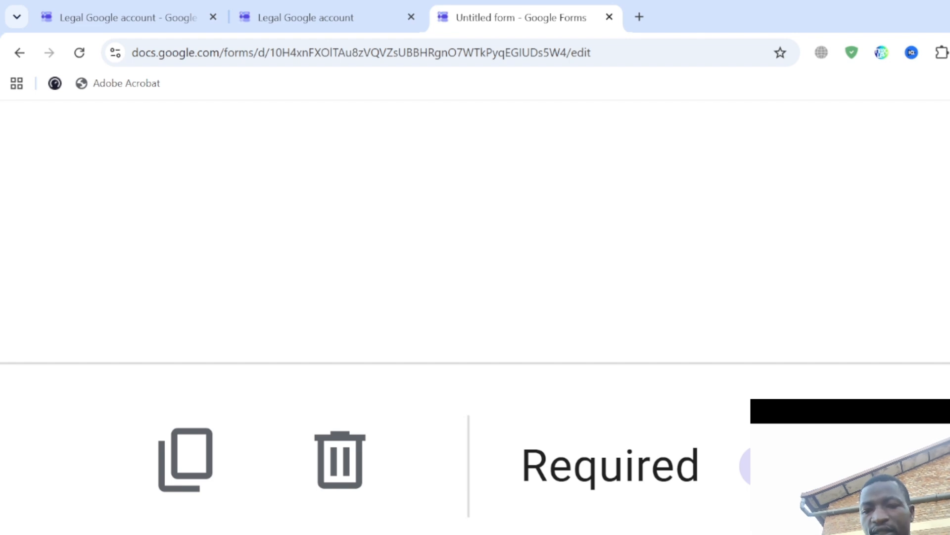
{"action": "left_click", "coordinate": [800, 468]}
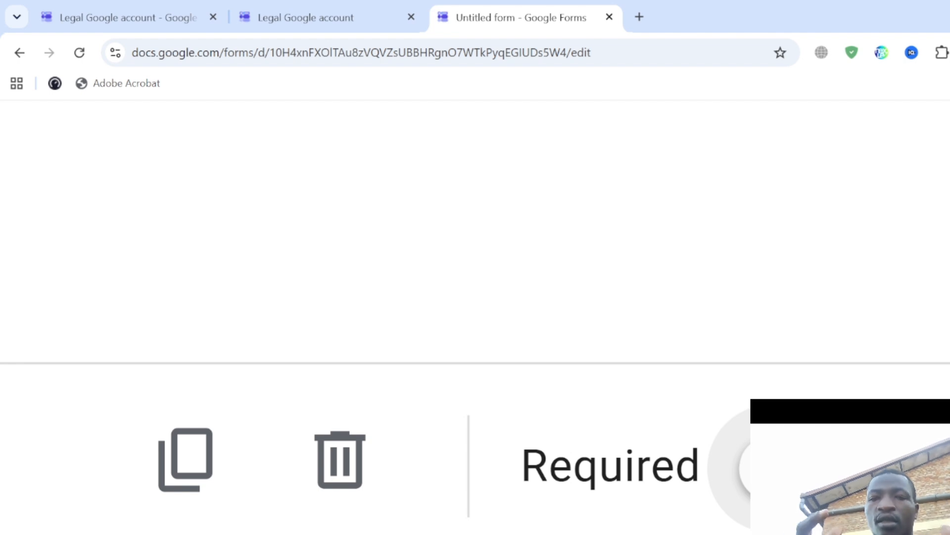
{"action": "left_click", "coordinate": [800, 467]}
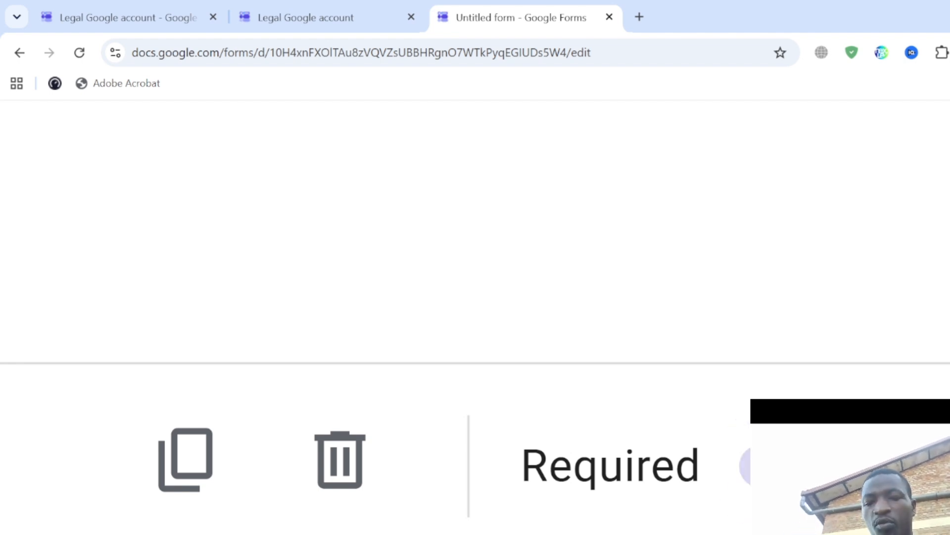
{"action": "scroll", "coordinate": [801, 467], "scroll_direction": "down", "scroll_amount": 5}
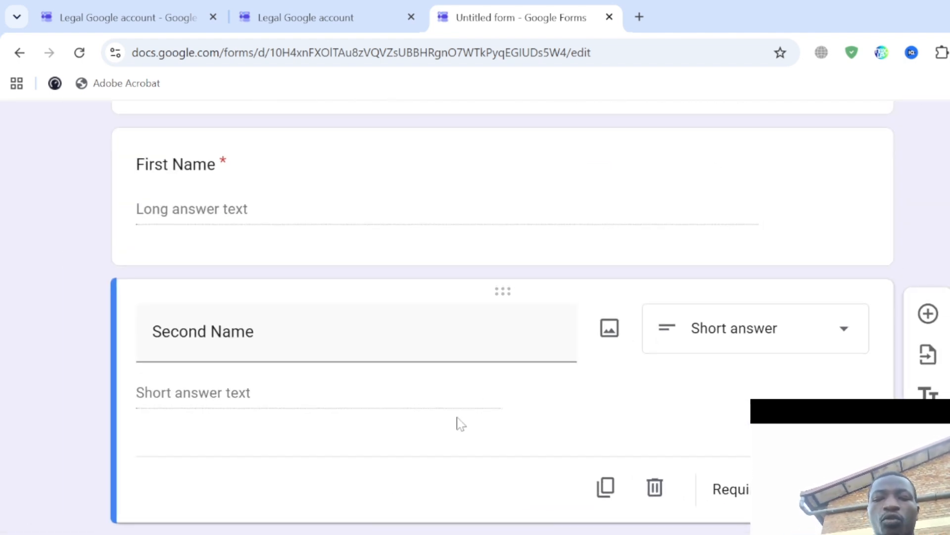
{"action": "scroll", "coordinate": [902, 343], "scroll_direction": "up", "scroll_amount": 5}
- Add a third short-answer question titled 'Email Address' below Second Name
{"action": "left_click", "coordinate": [901, 342]}
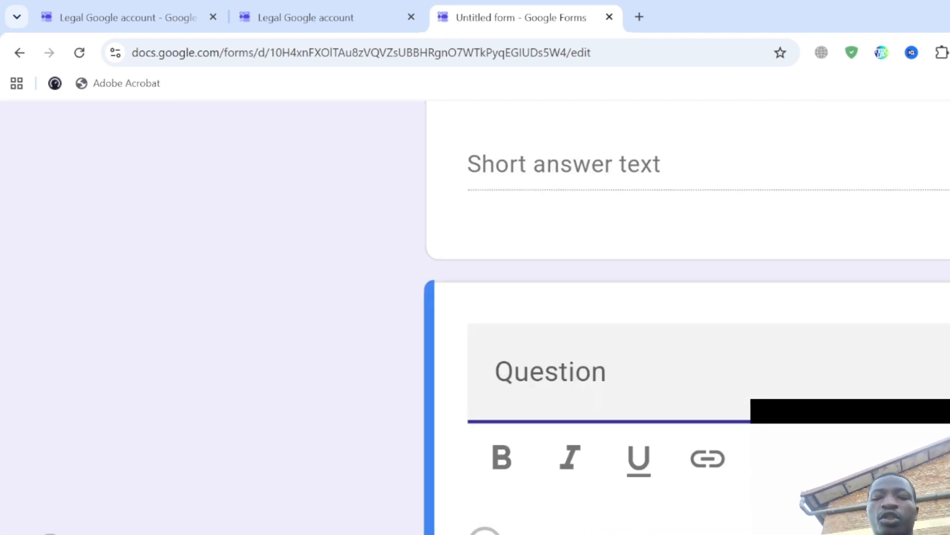
{"action": "key", "text": "Caps_Lock"}
{"action": "type", "text": "P"}
{"action": "key", "text": "BackSpace"}
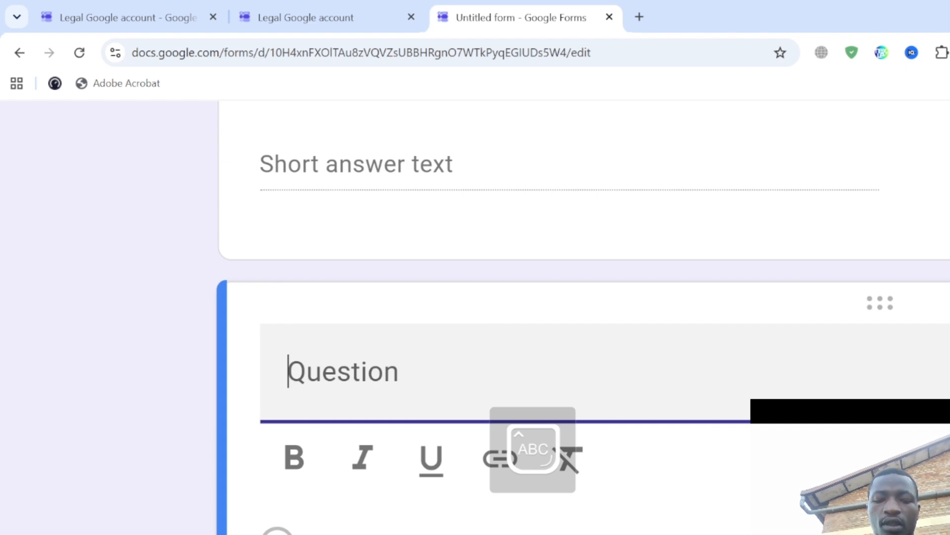
{"action": "type", "text": "E"}
{"action": "key", "text": "Caps_Lock"}
{"action": "type", "text": "mail"}
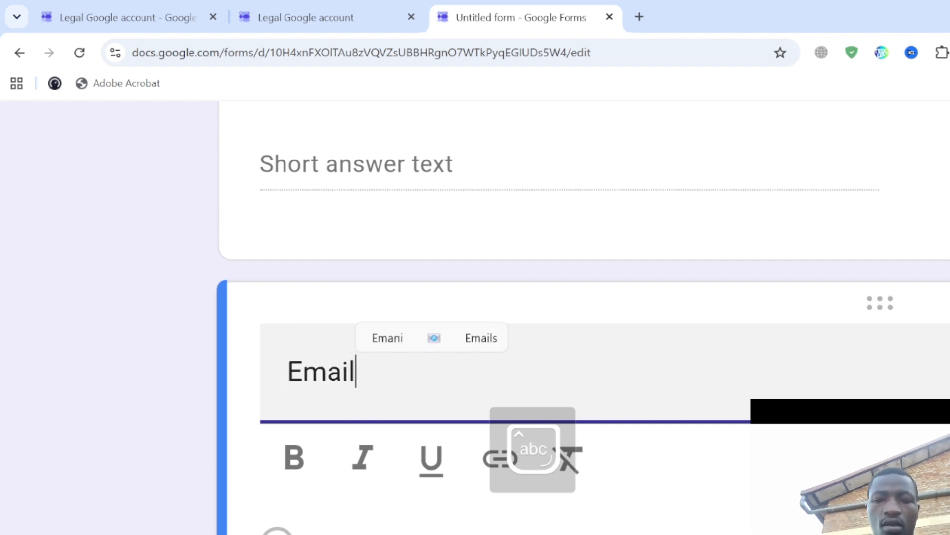
{"action": "key", "text": "Caps_Lock"}
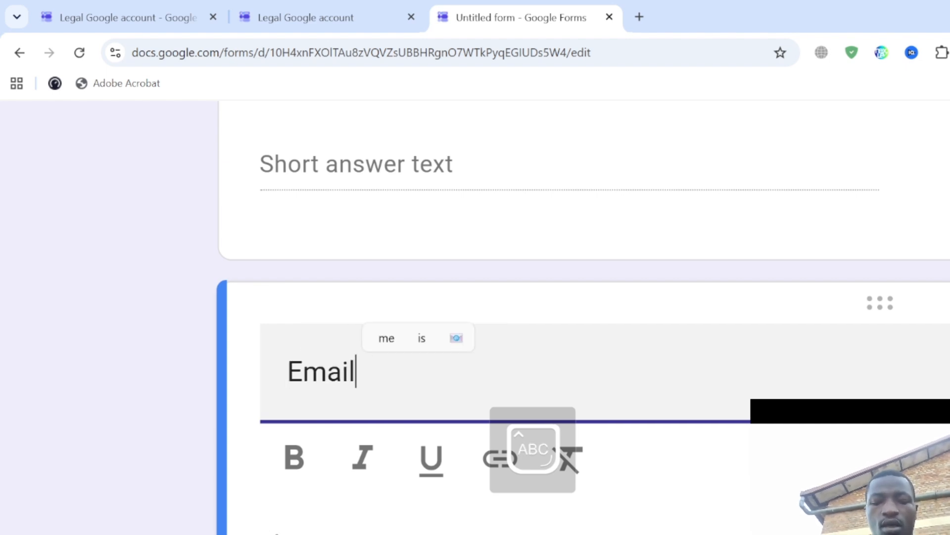
{"action": "type", "text": "A"}
{"action": "key", "text": "Caps_Lock"}
{"action": "key", "text": "BackSpace"}
{"action": "type", "text": "a"}
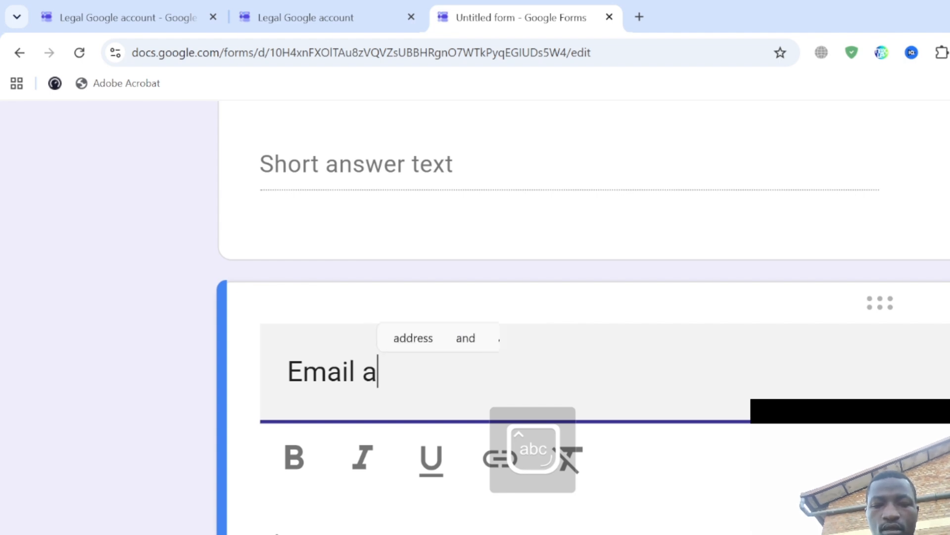
{"action": "key", "text": "BackSpace"}
{"action": "key", "text": "BackSpace"}
{"action": "type", "text": "Ad"}
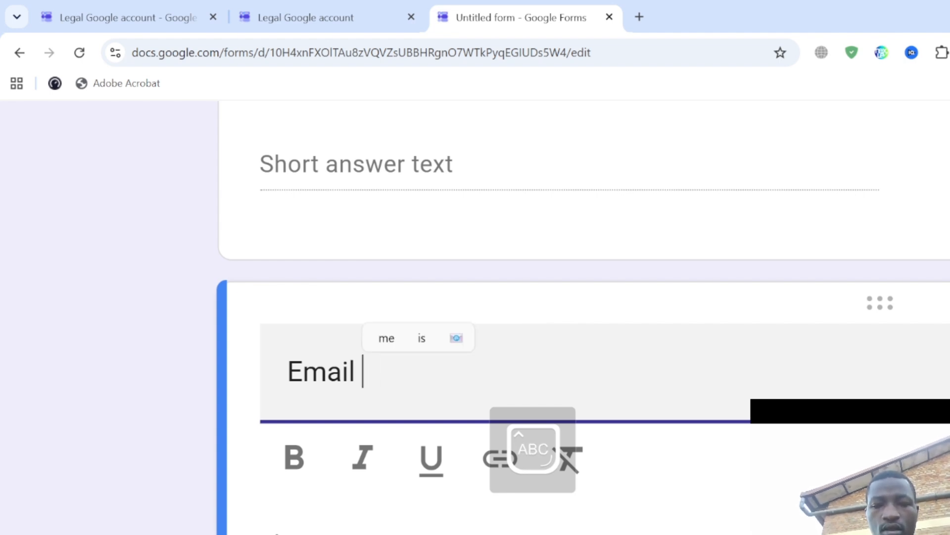
{"action": "type", "text": "dre"}
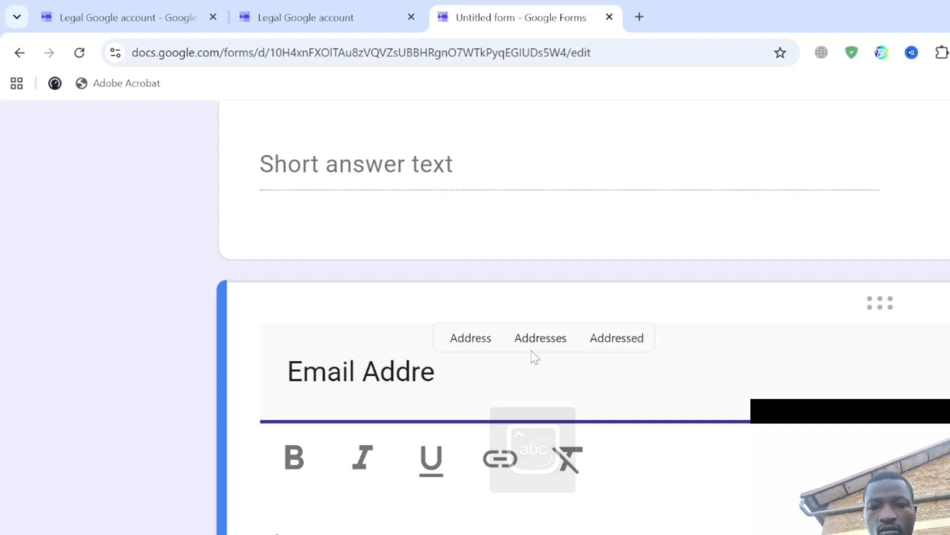
{"action": "left_click", "coordinate": [471, 339]}
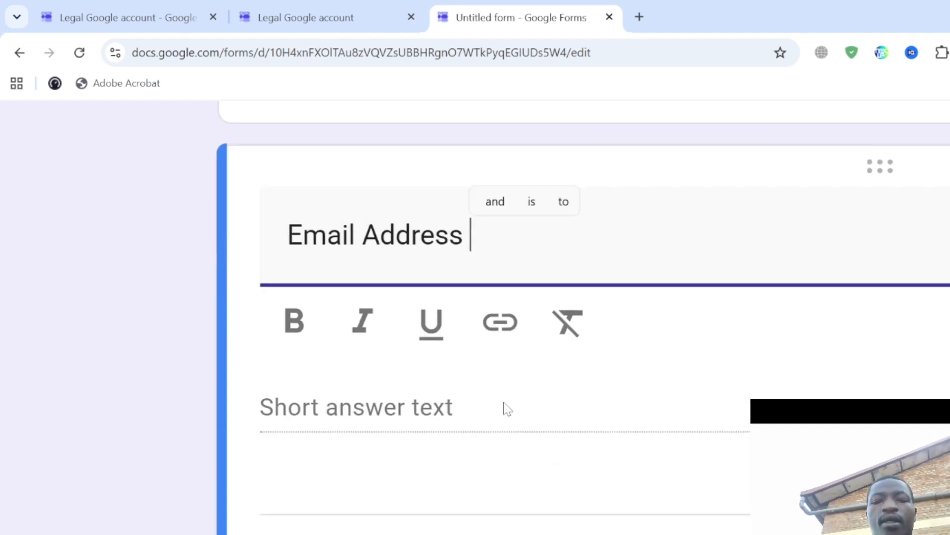
{"action": "left_click", "coordinate": [557, 469]}
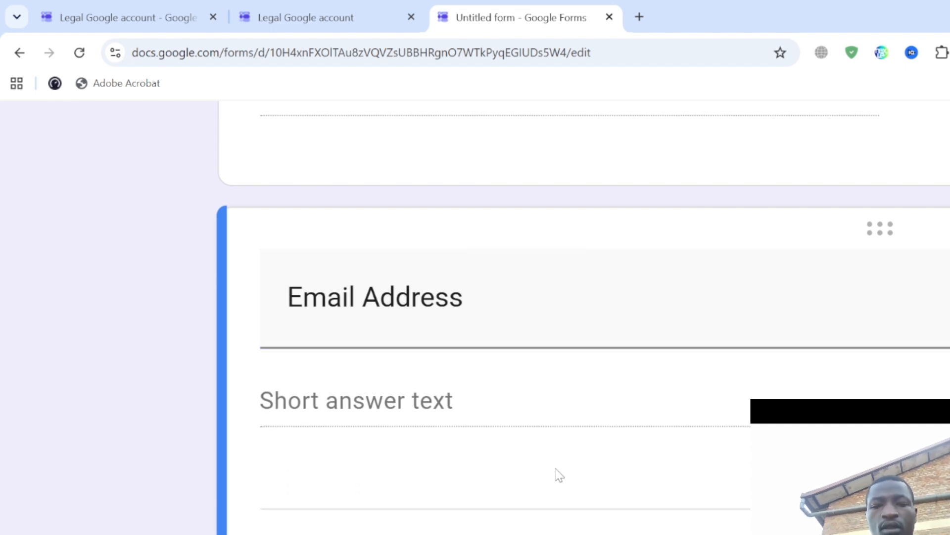
{"action": "scroll", "coordinate": [556, 469], "scroll_direction": "down", "scroll_amount": 5}
{"action": "scroll", "coordinate": [556, 470], "scroll_direction": "down", "scroll_amount": 2}
{"action": "scroll", "coordinate": [557, 475], "scroll_direction": "up", "scroll_amount": 5}
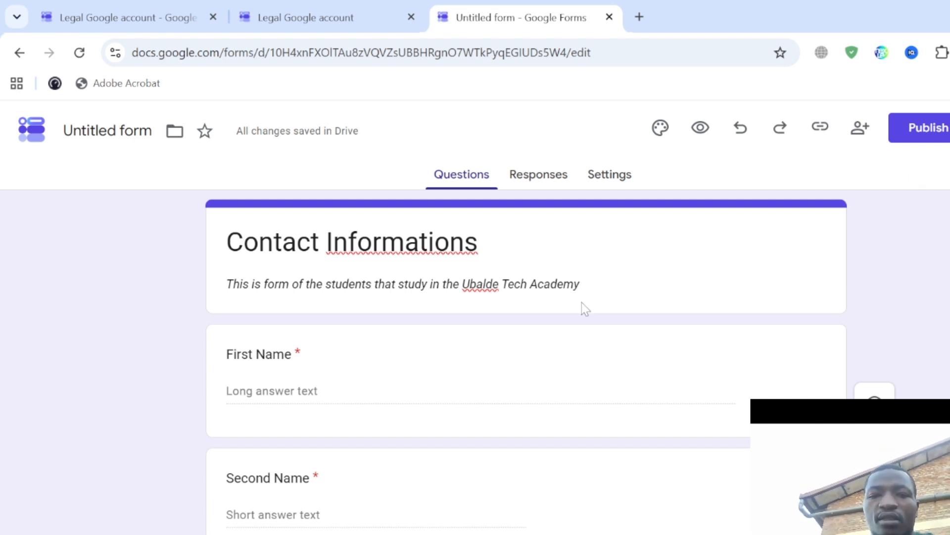
- Rename the form file to 'Contact Informations' and compare it with the reference preview
{"action": "left_click", "coordinate": [108, 130]}
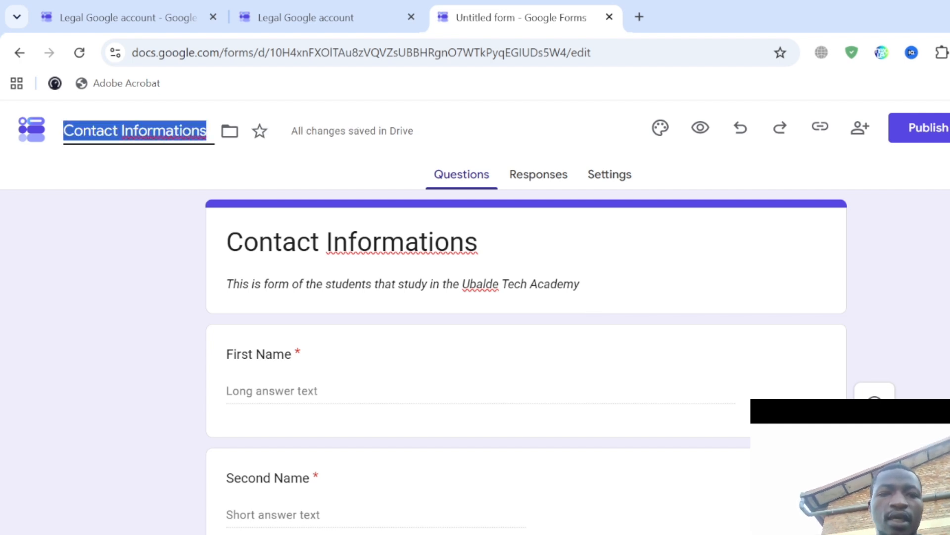
{"action": "left_click", "coordinate": [523, 326]}
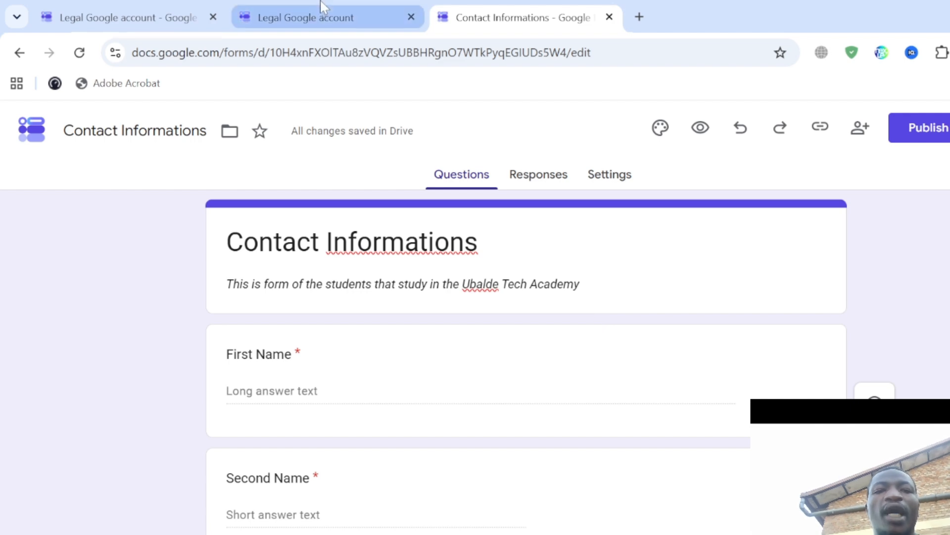
{"action": "left_click", "coordinate": [306, 17]}
{"action": "scroll", "coordinate": [403, 270], "scroll_direction": "up", "scroll_amount": 10}
{"action": "scroll", "coordinate": [476, 318], "scroll_direction": "up", "scroll_amount": 5}
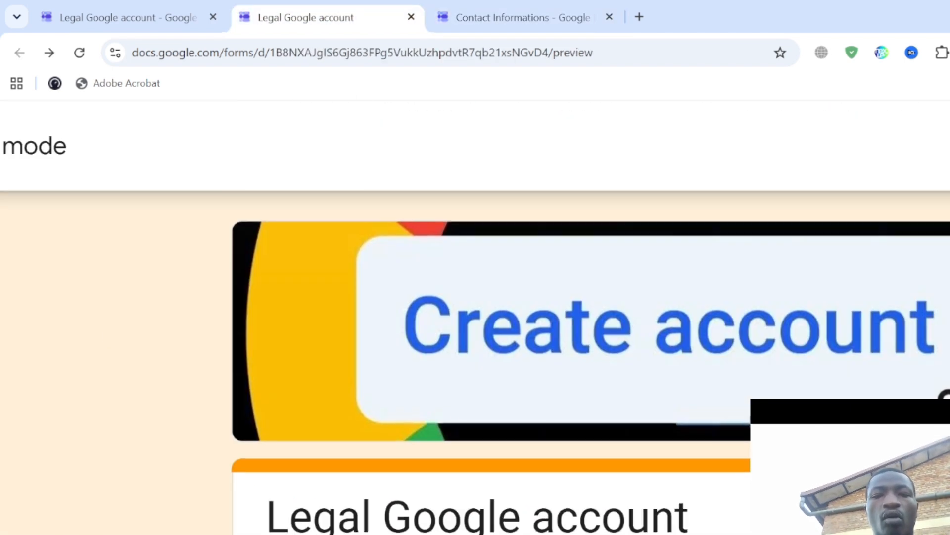
{"action": "scroll", "coordinate": [525, 316], "scroll_direction": "down", "scroll_amount": 2}
{"action": "scroll", "coordinate": [524, 317], "scroll_direction": "up", "scroll_amount": 2}
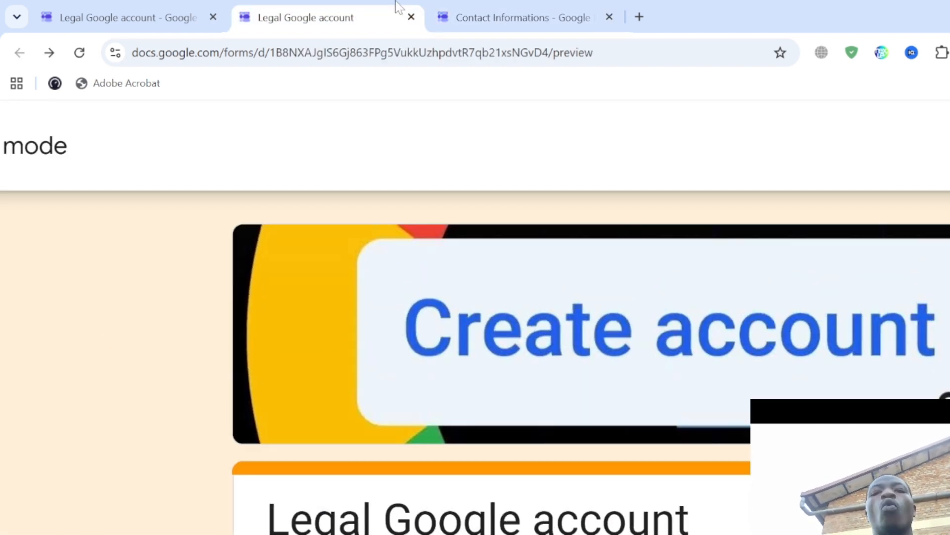
{"action": "left_click", "coordinate": [540, 14]}
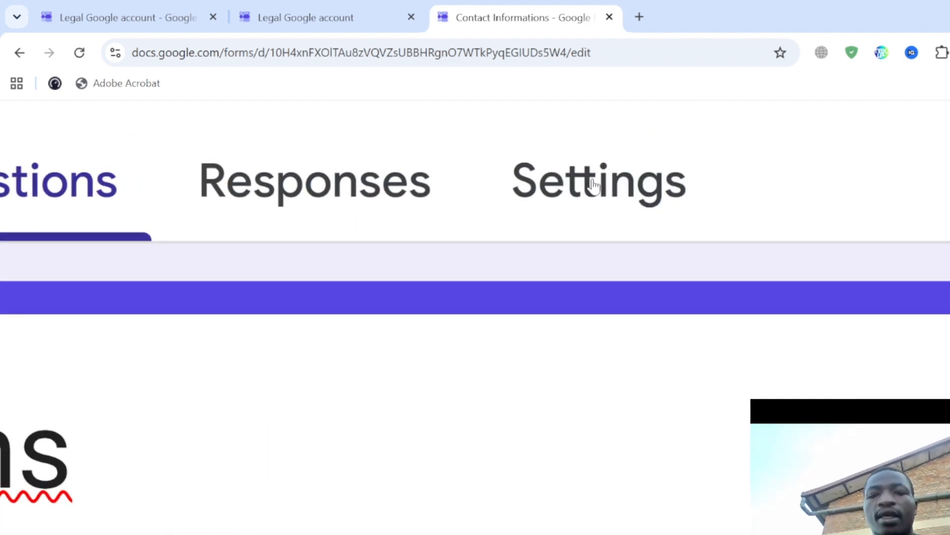
- In the form's Settings, expand the Responses section to show Collect email addresses
{"action": "left_click", "coordinate": [614, 179]}
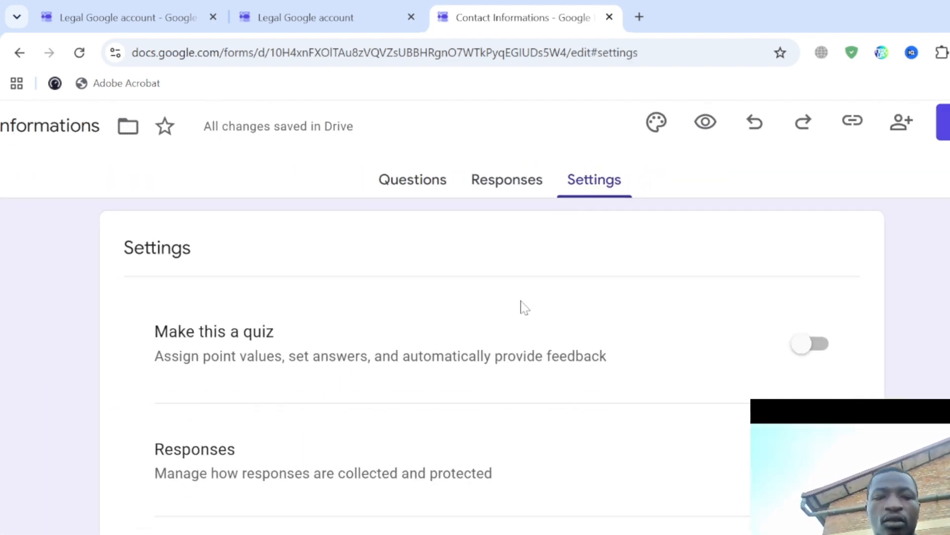
{"action": "scroll", "coordinate": [522, 308], "scroll_direction": "down", "scroll_amount": 3}
{"action": "scroll", "coordinate": [524, 307], "scroll_direction": "down", "scroll_amount": 3}
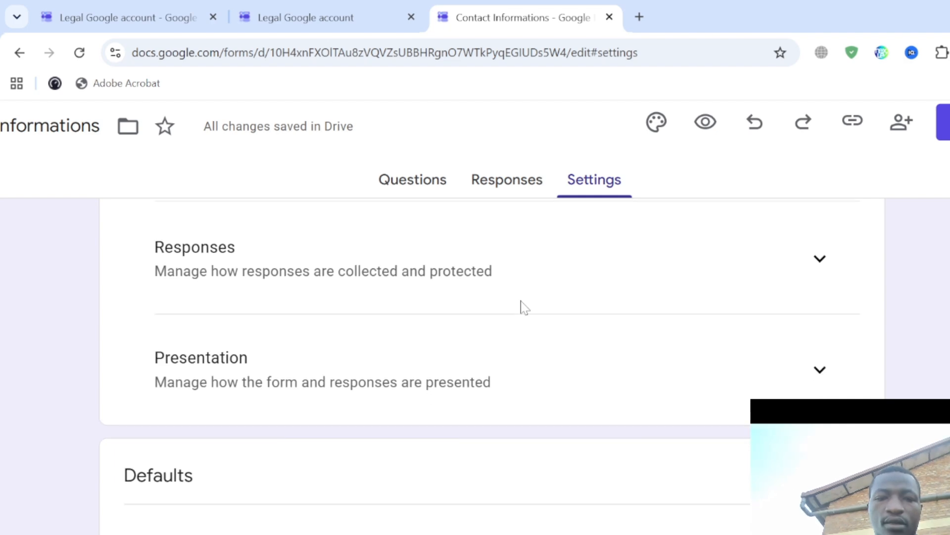
{"action": "scroll", "coordinate": [525, 308], "scroll_direction": "down", "scroll_amount": 3}
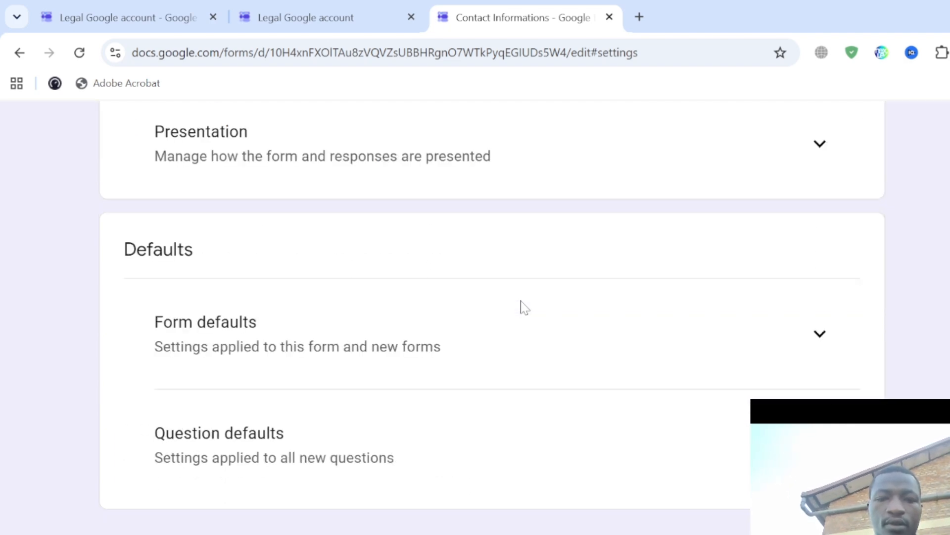
{"action": "scroll", "coordinate": [525, 307], "scroll_direction": "up", "scroll_amount": 5}
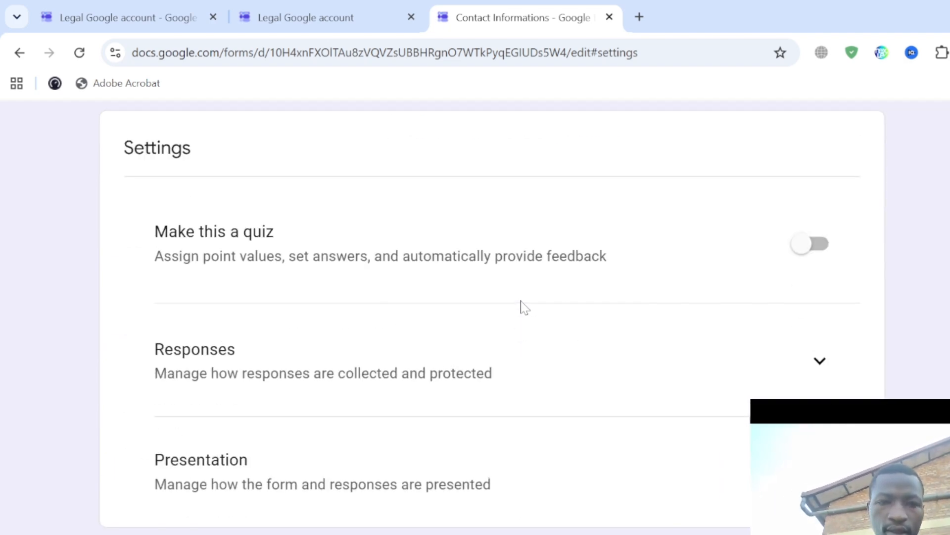
{"action": "scroll", "coordinate": [525, 307], "scroll_direction": "down", "scroll_amount": 1}
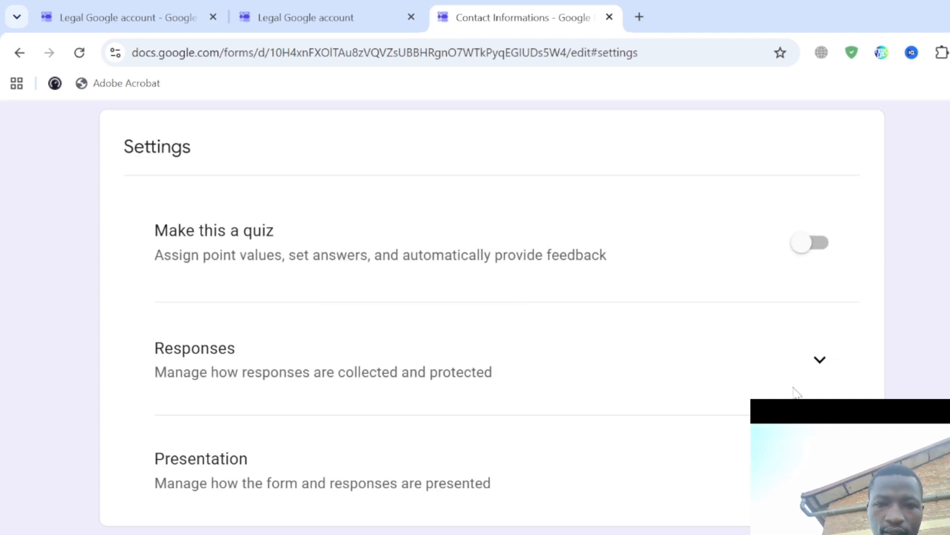
{"action": "left_click", "coordinate": [797, 367]}
{"action": "scroll", "coordinate": [621, 386], "scroll_direction": "down", "scroll_amount": 3}
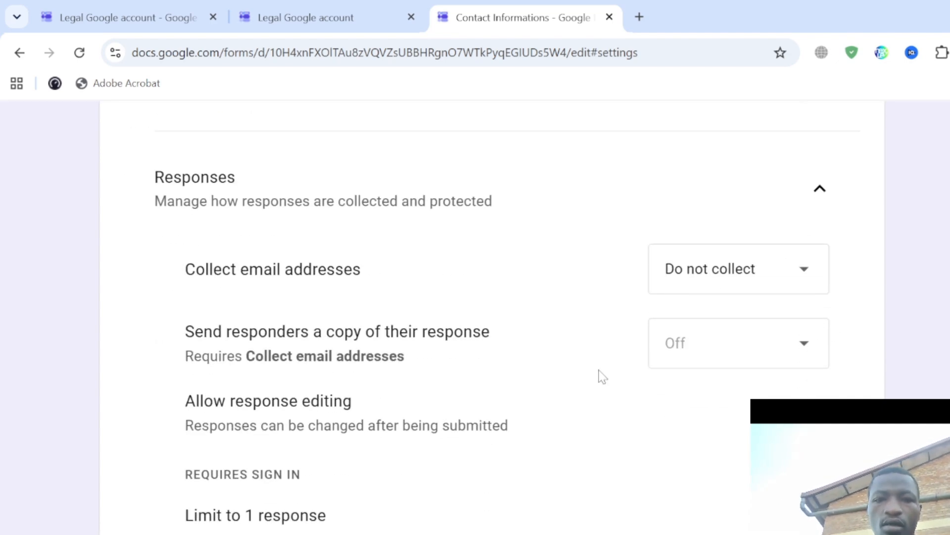
{"action": "scroll", "coordinate": [381, 286], "scroll_direction": "up", "scroll_amount": 3}
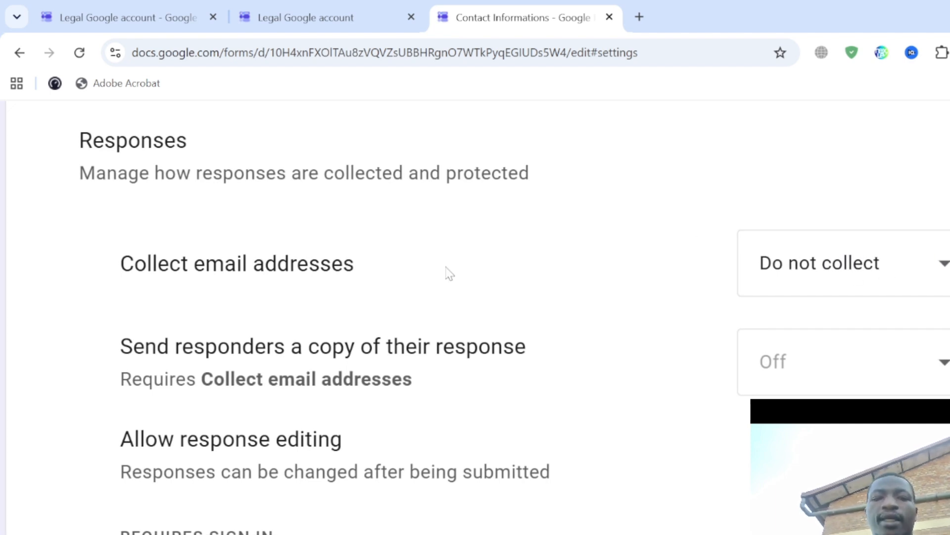
- Set Collect email addresses to Verified
{"action": "left_click", "coordinate": [844, 255]}
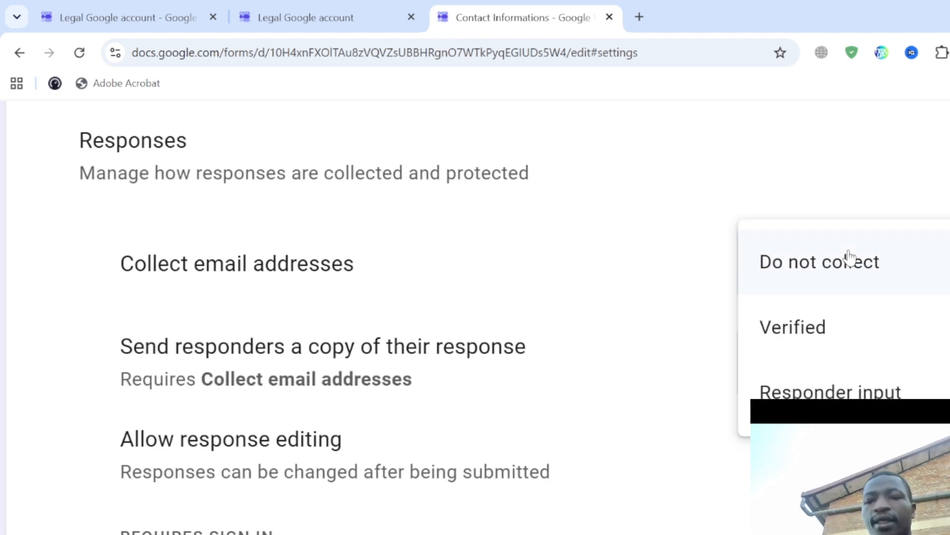
{"action": "left_click", "coordinate": [822, 339]}
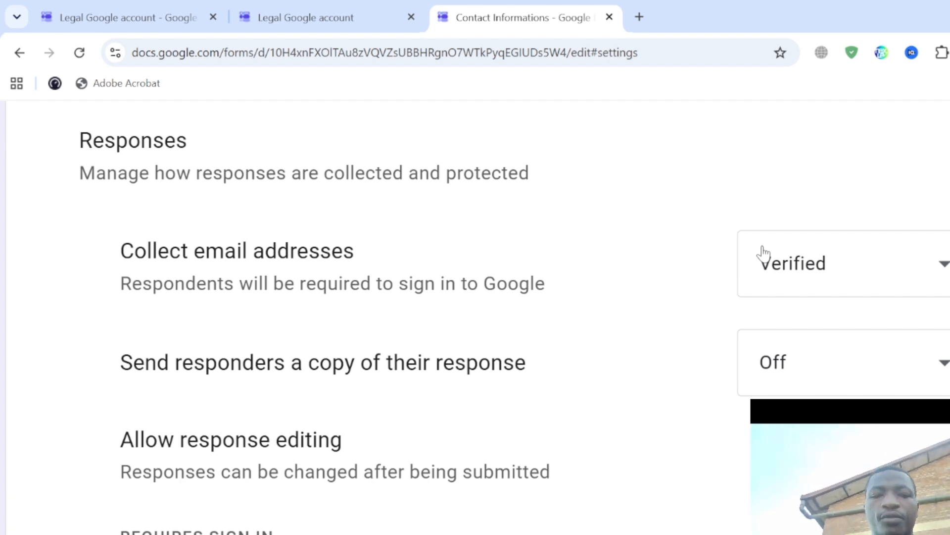
{"action": "scroll", "coordinate": [763, 252], "scroll_direction": "down", "scroll_amount": 2}
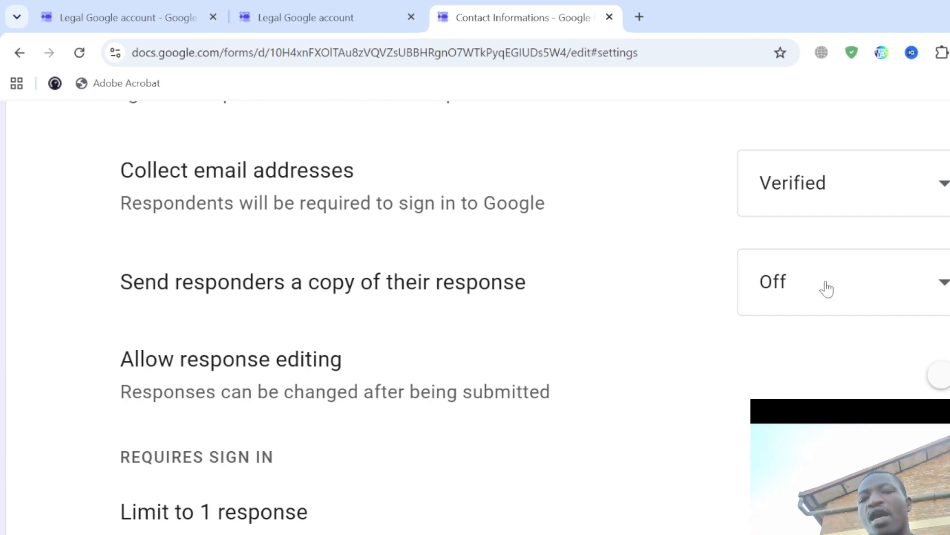
- Set Send responders a copy of their response to Always
{"action": "scroll", "coordinate": [827, 288], "scroll_direction": "up", "scroll_amount": 5}
{"action": "scroll", "coordinate": [826, 288], "scroll_direction": "right", "scroll_amount": 8}
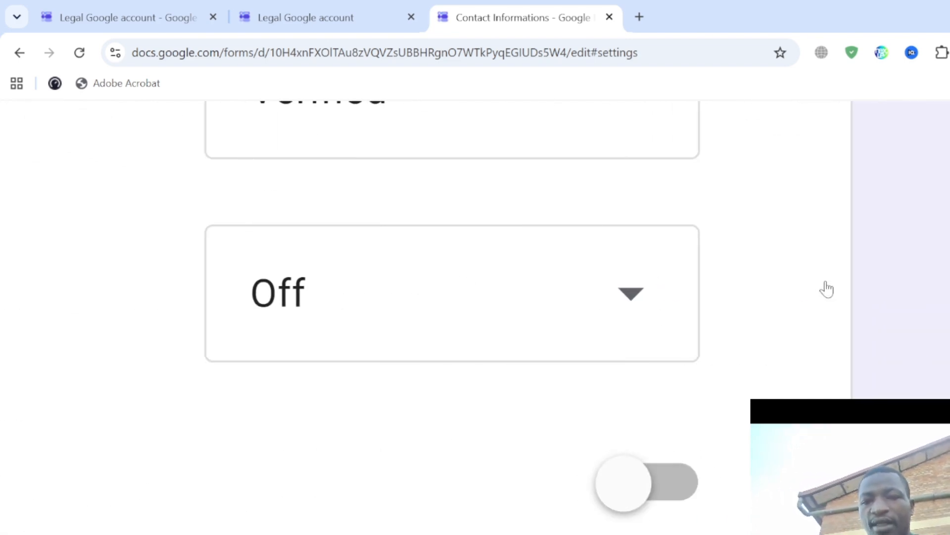
{"action": "left_click", "coordinate": [508, 329]}
{"action": "scroll", "coordinate": [365, 388], "scroll_direction": "down", "scroll_amount": 2}
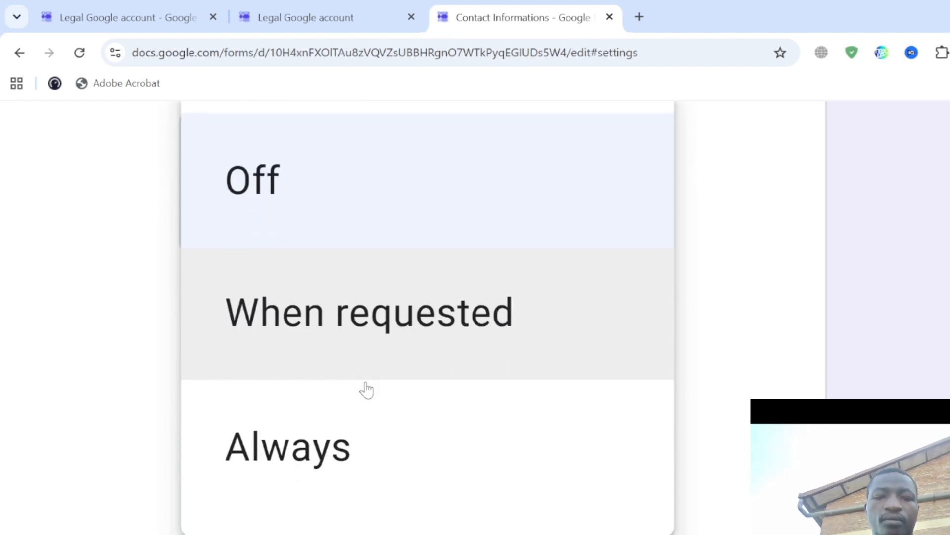
{"action": "left_click", "coordinate": [272, 445]}
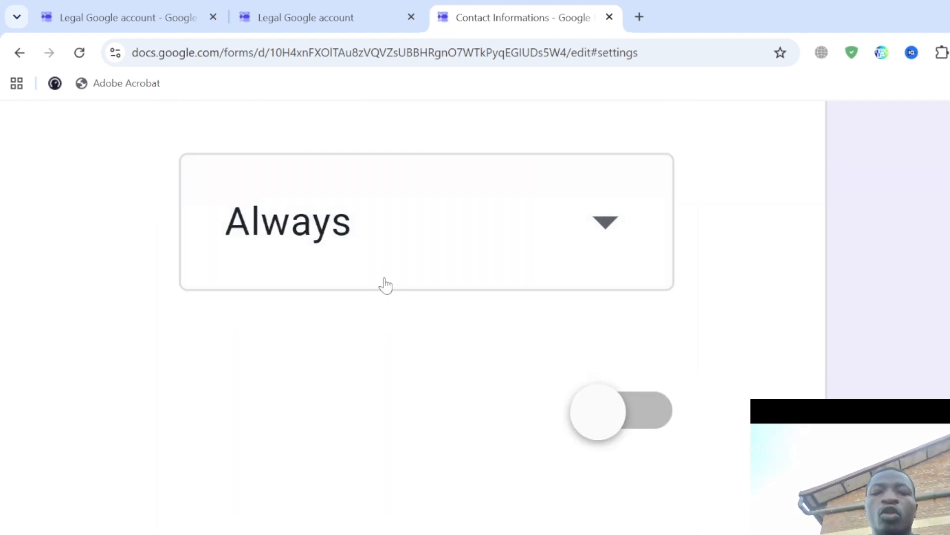
{"action": "left_click", "coordinate": [384, 285]}
{"action": "scroll", "coordinate": [335, 239], "scroll_direction": "up", "scroll_amount": 2}
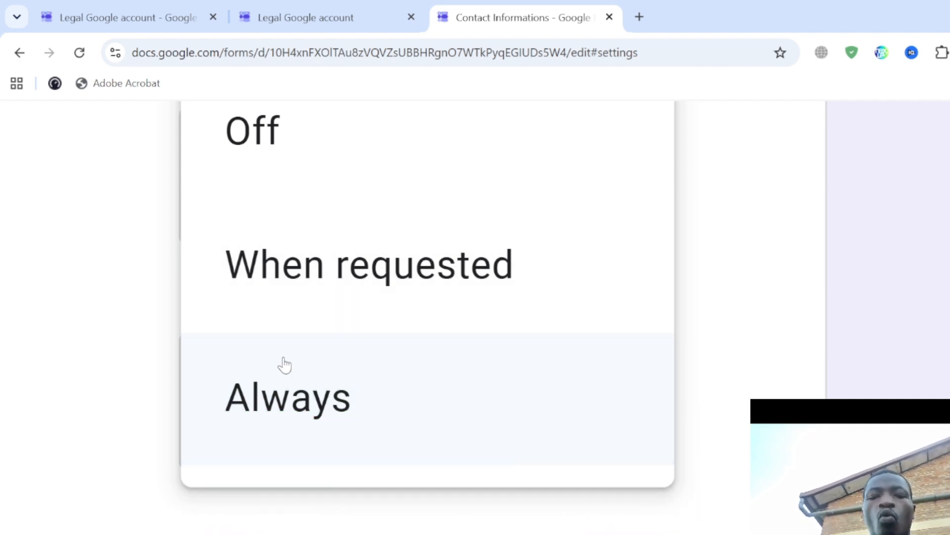
{"action": "left_click", "coordinate": [292, 394]}
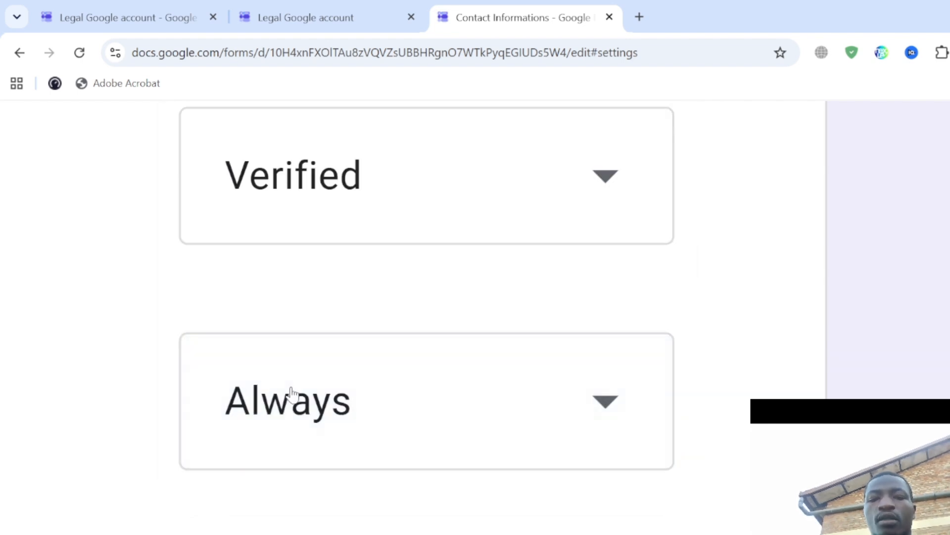
{"action": "scroll", "coordinate": [293, 395], "scroll_direction": "down", "scroll_amount": 1}
{"action": "scroll", "coordinate": [293, 394], "scroll_direction": "left", "scroll_amount": 8}
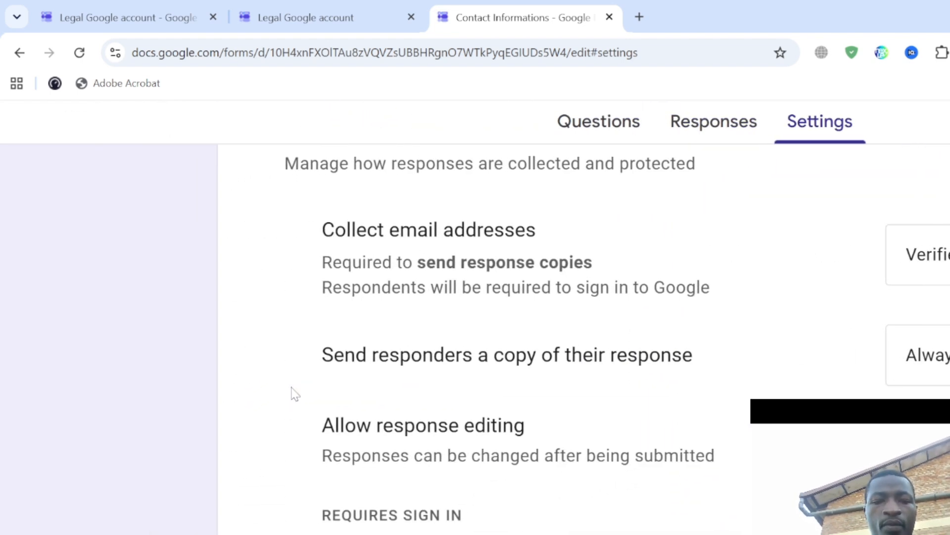
{"action": "scroll", "coordinate": [293, 395], "scroll_direction": "down", "scroll_amount": 2}
{"action": "scroll", "coordinate": [504, 437], "scroll_direction": "right", "scroll_amount": 5}
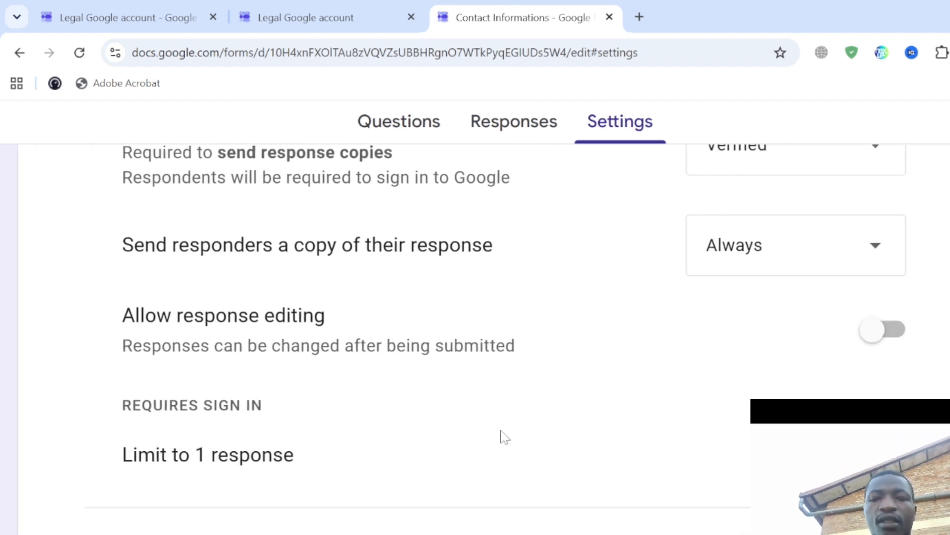
{"action": "scroll", "coordinate": [504, 437], "scroll_direction": "up", "scroll_amount": 2}
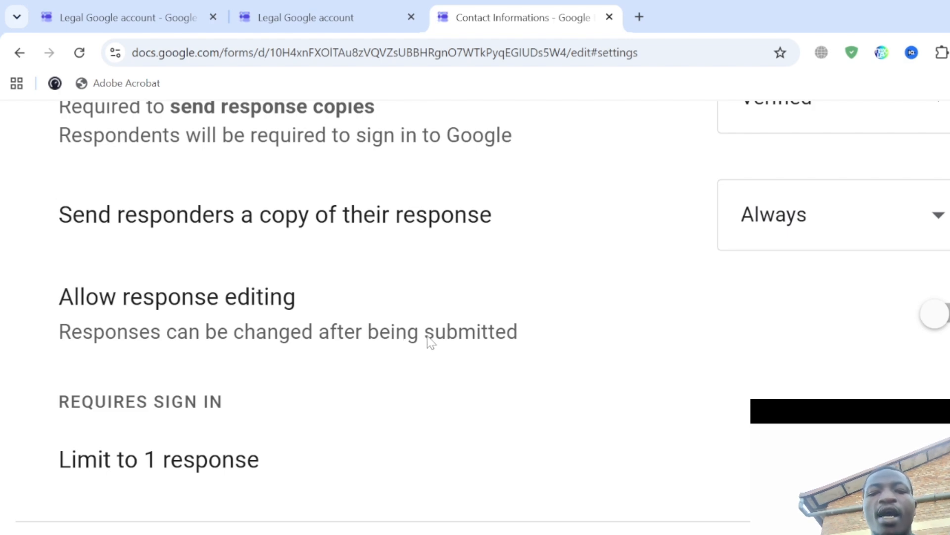
- Turn on Allow response editing and Limit to 1 response
{"action": "left_click", "coordinate": [935, 318]}
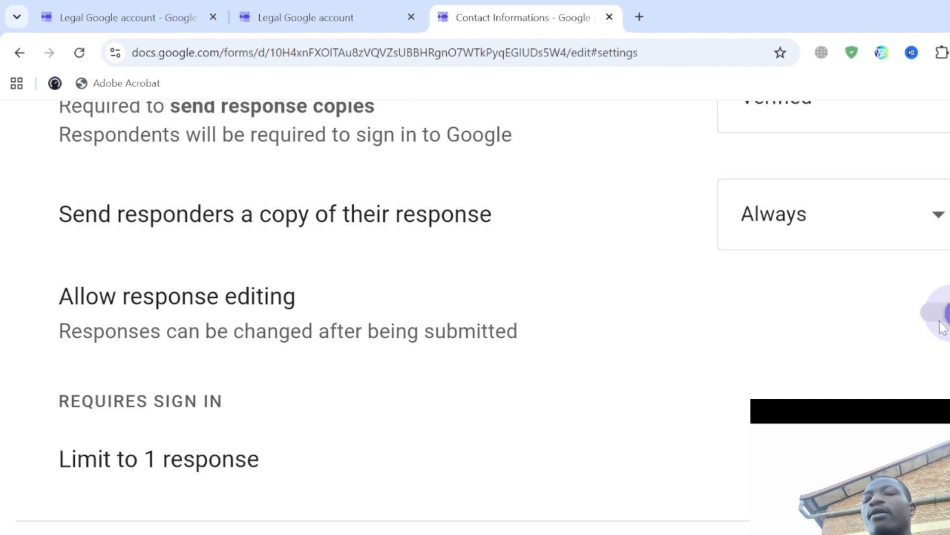
{"action": "scroll", "coordinate": [588, 478], "scroll_direction": "down", "scroll_amount": 2}
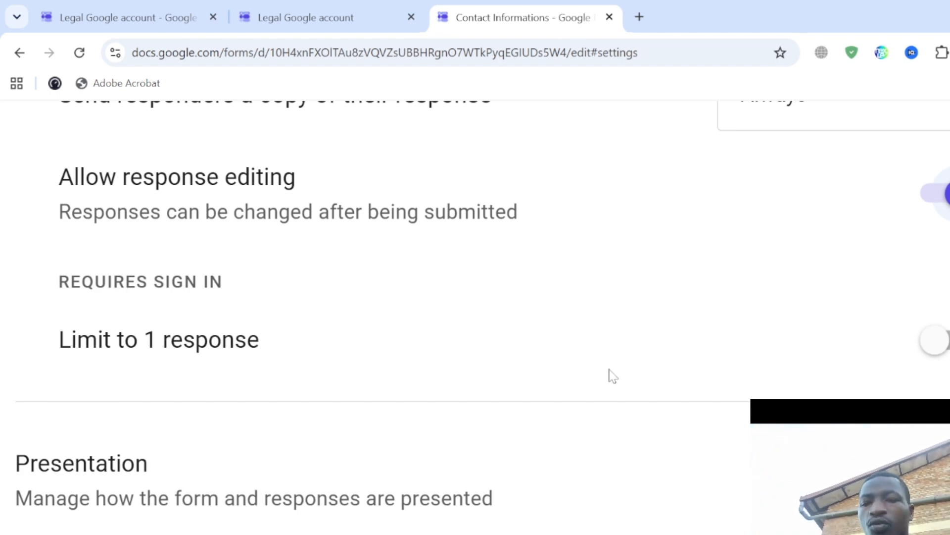
{"action": "scroll", "coordinate": [677, 371], "scroll_direction": "right", "scroll_amount": 1}
{"action": "left_click", "coordinate": [937, 339]}
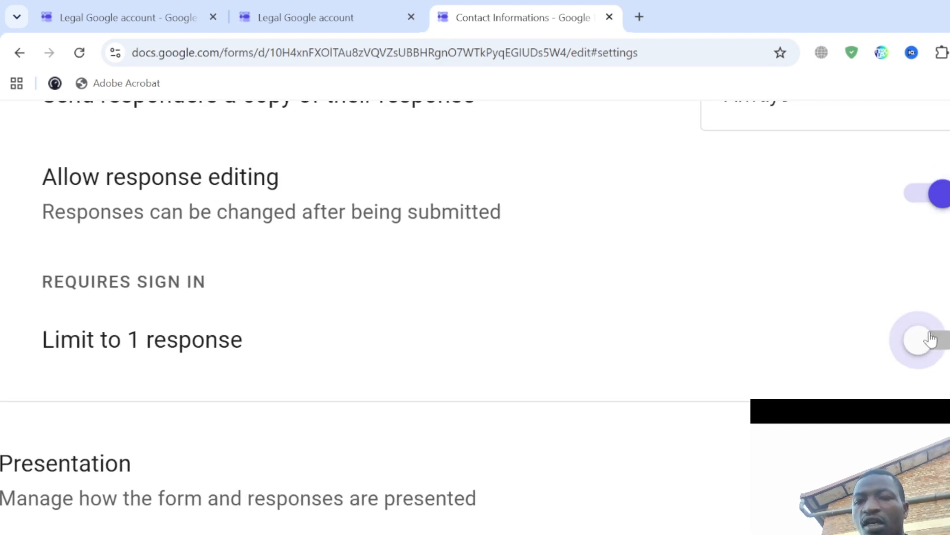
{"action": "scroll", "coordinate": [552, 300], "scroll_direction": "down", "scroll_amount": 4}
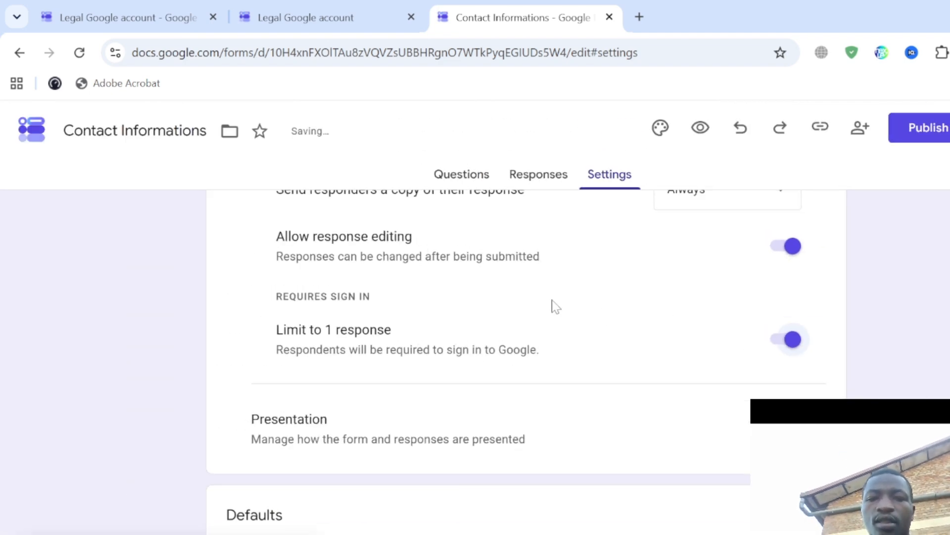
{"action": "scroll", "coordinate": [551, 299], "scroll_direction": "up", "scroll_amount": 6}
- From the Questions tab, publish the form to anyone with the link
{"action": "left_click", "coordinate": [483, 182]}
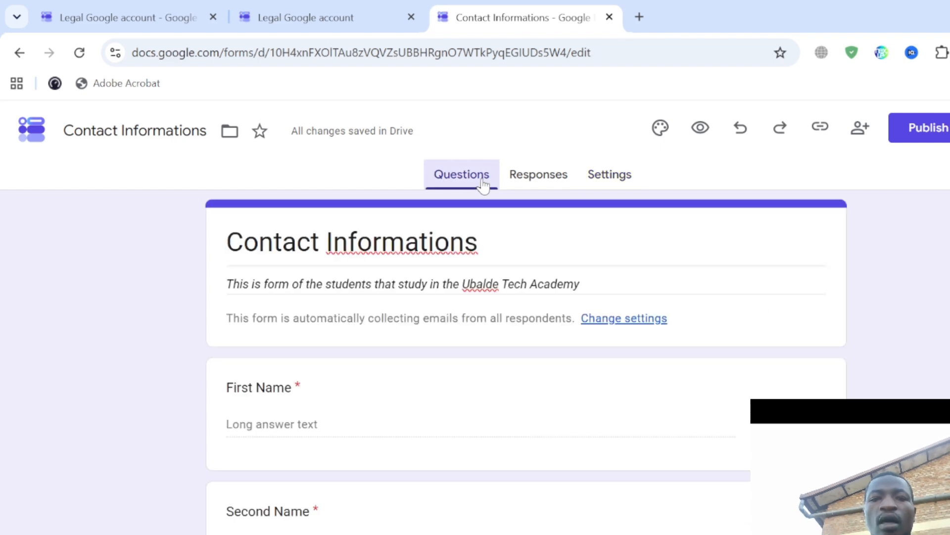
{"action": "scroll", "coordinate": [510, 405], "scroll_direction": "up", "scroll_amount": 3}
{"action": "scroll", "coordinate": [509, 405], "scroll_direction": "down", "scroll_amount": 3}
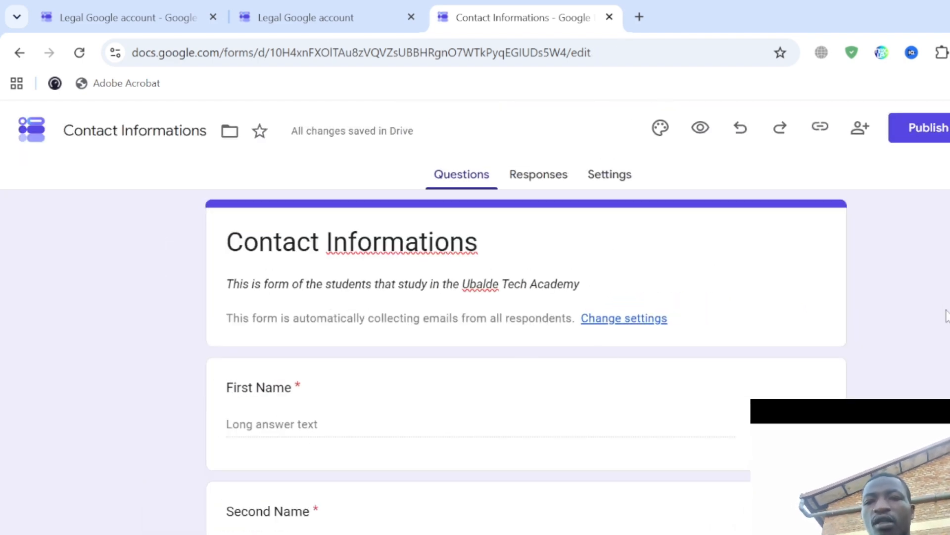
{"action": "left_click", "coordinate": [937, 131]}
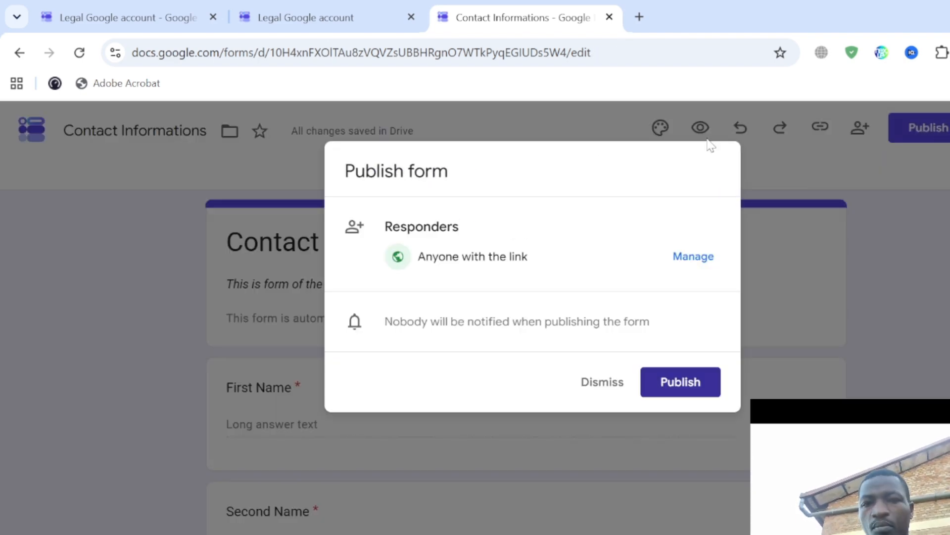
{"action": "scroll", "coordinate": [733, 229], "scroll_direction": "up", "scroll_amount": 3}
{"action": "scroll", "coordinate": [732, 229], "scroll_direction": "up", "scroll_amount": 1}
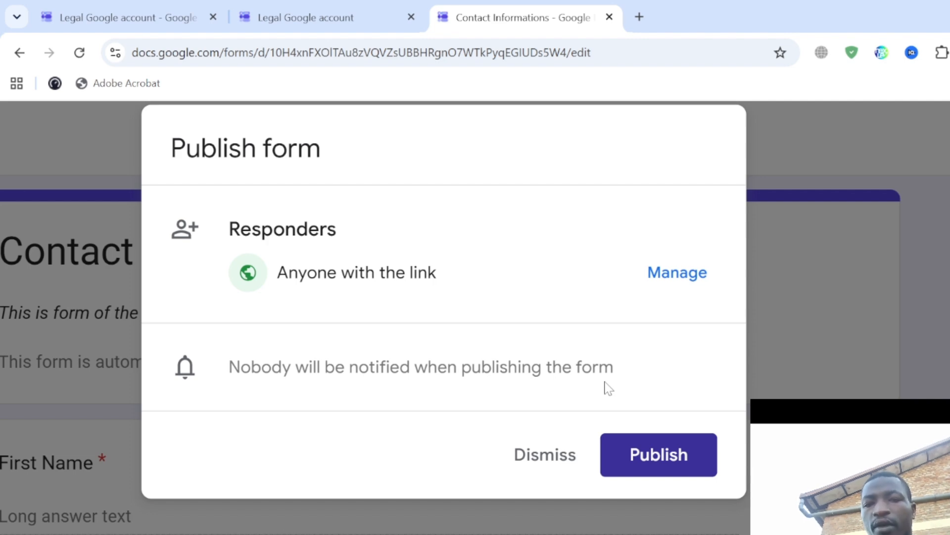
{"action": "left_click", "coordinate": [648, 461]}
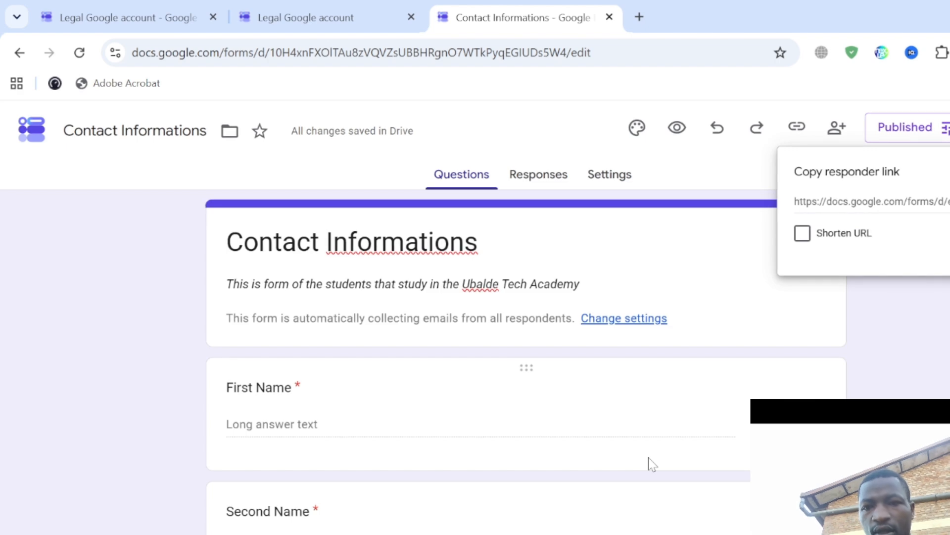
- Copy the responder link with Shorten URL ticked
{"action": "scroll", "coordinate": [940, 327], "scroll_direction": "up", "scroll_amount": 5}
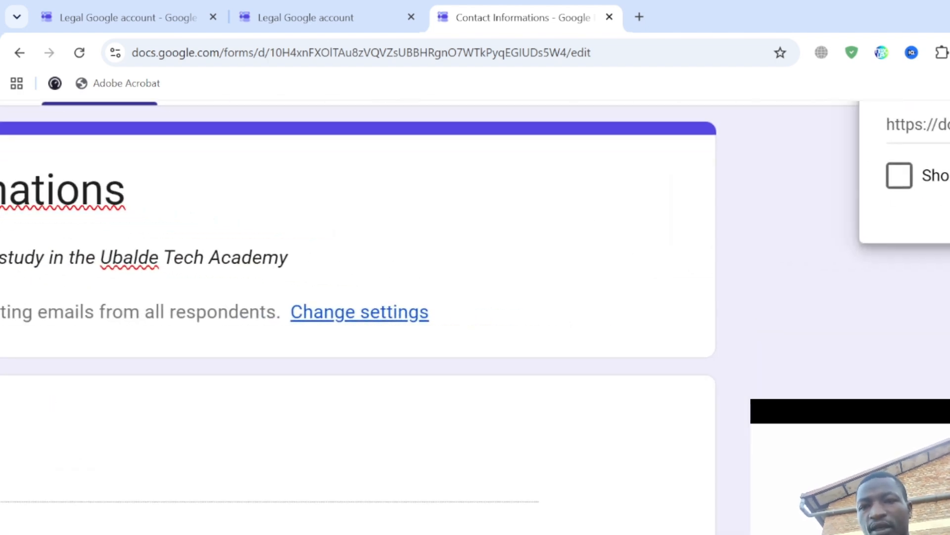
{"action": "scroll", "coordinate": [475, 247], "scroll_direction": "up", "scroll_amount": 3}
{"action": "scroll", "coordinate": [941, 261], "scroll_direction": "right", "scroll_amount": 5}
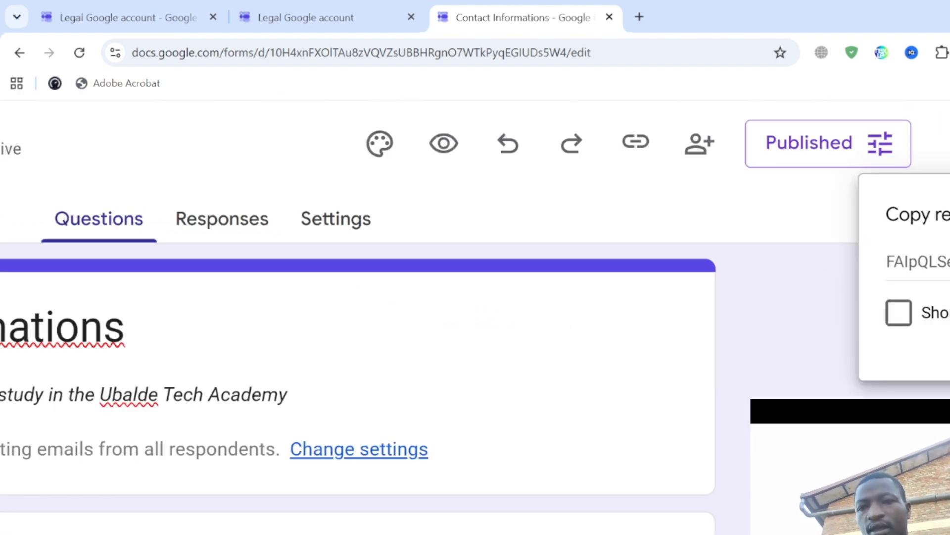
{"action": "scroll", "coordinate": [891, 226], "scroll_direction": "down", "scroll_amount": 5}
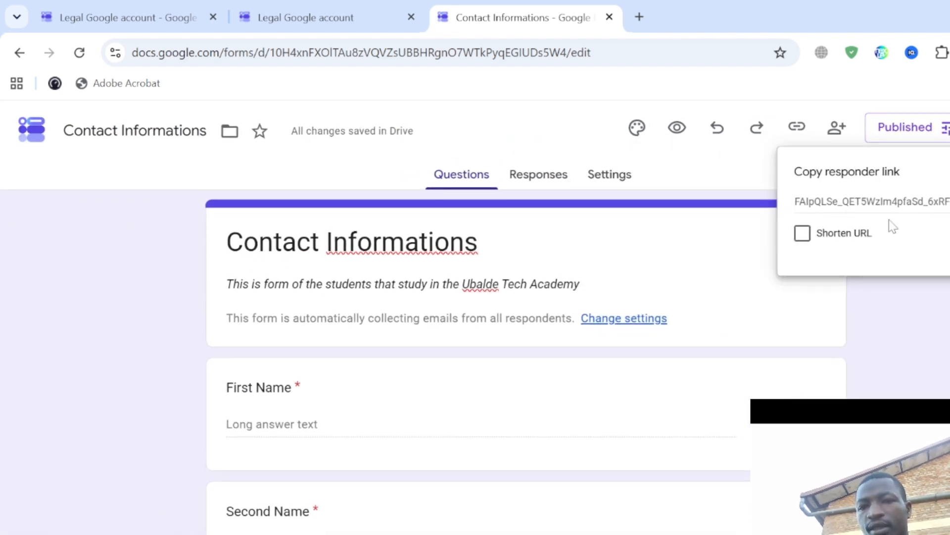
{"action": "left_click", "coordinate": [802, 232]}
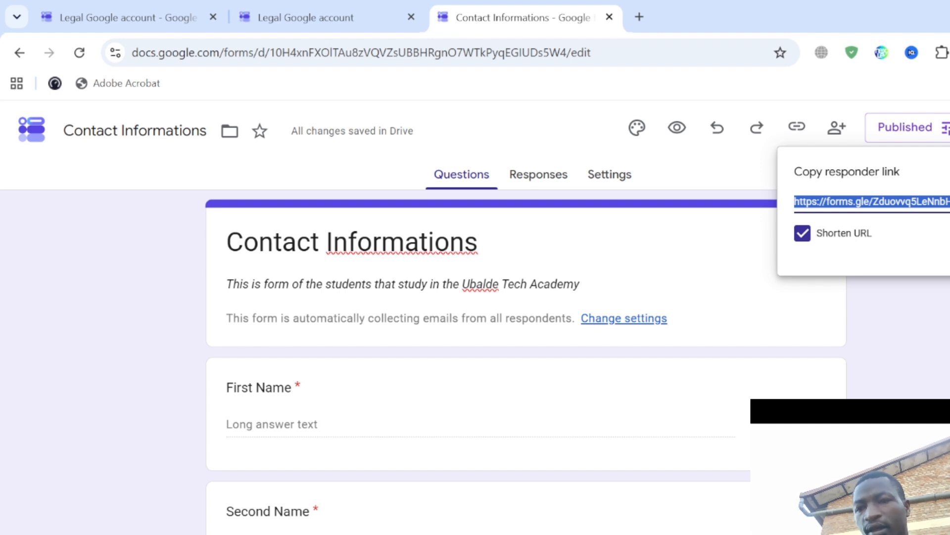
{"action": "left_click", "coordinate": [946, 259]}
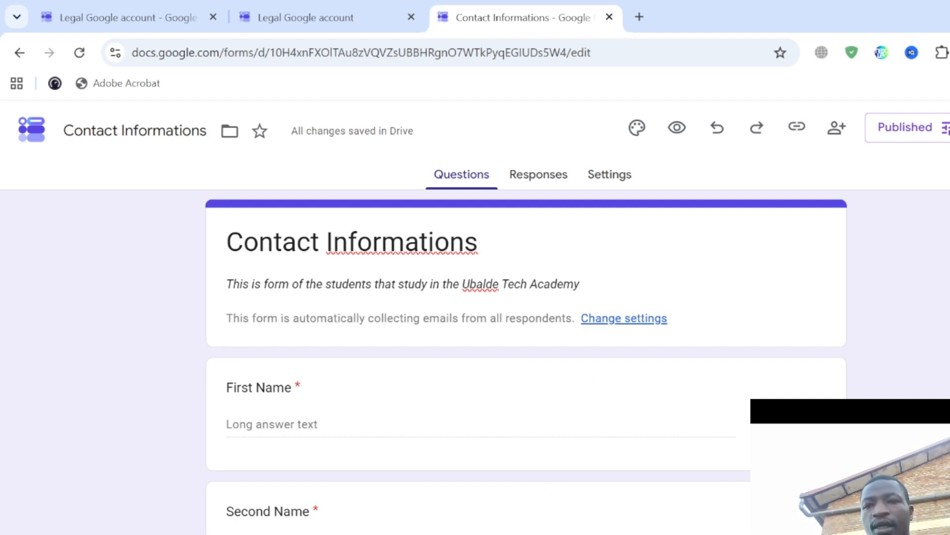
- Switch to the other Chrome profile and load the copied forms.gle form link
{"action": "left_click", "coordinate": [949, 52]}
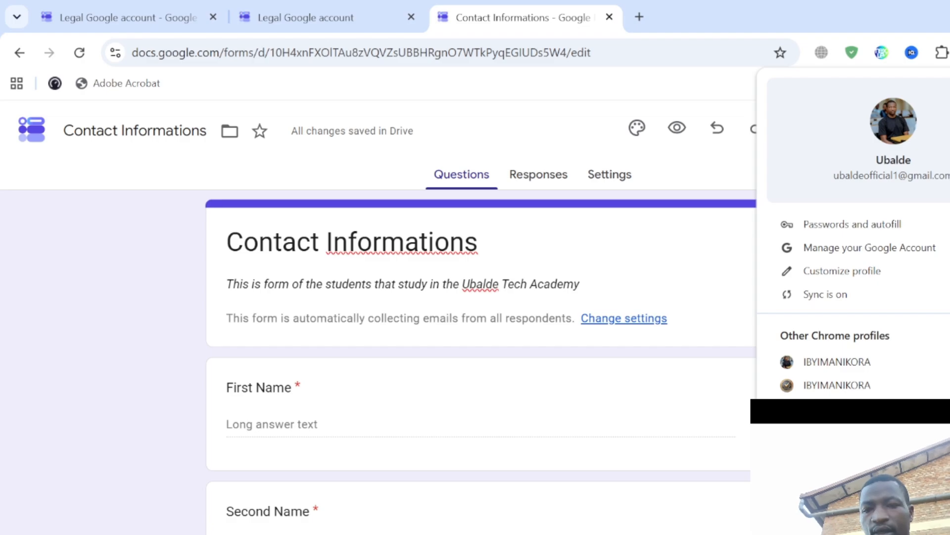
{"action": "left_click", "coordinate": [841, 408]}
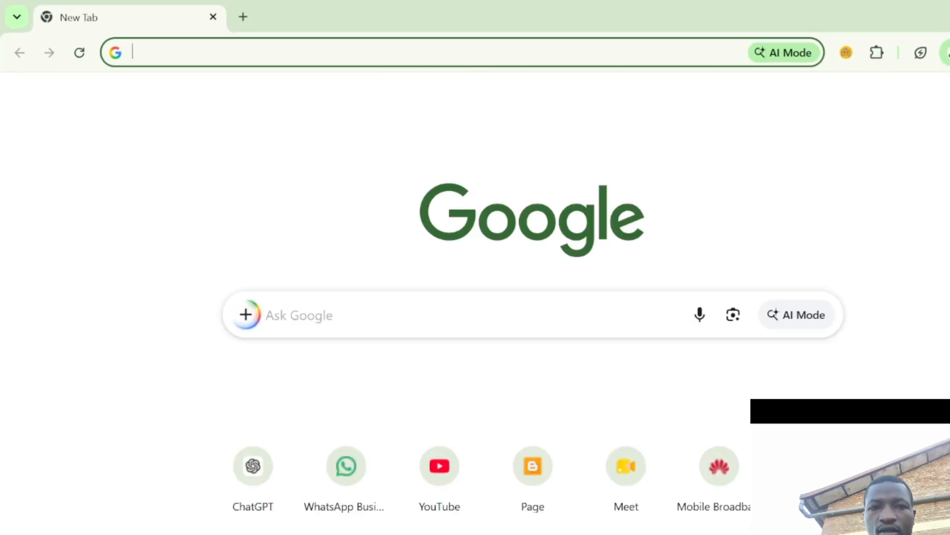
{"action": "type", "text": "https://forms.gle/Zduovvq5LeNnbHSHA"}
{"action": "key", "text": "Return"}
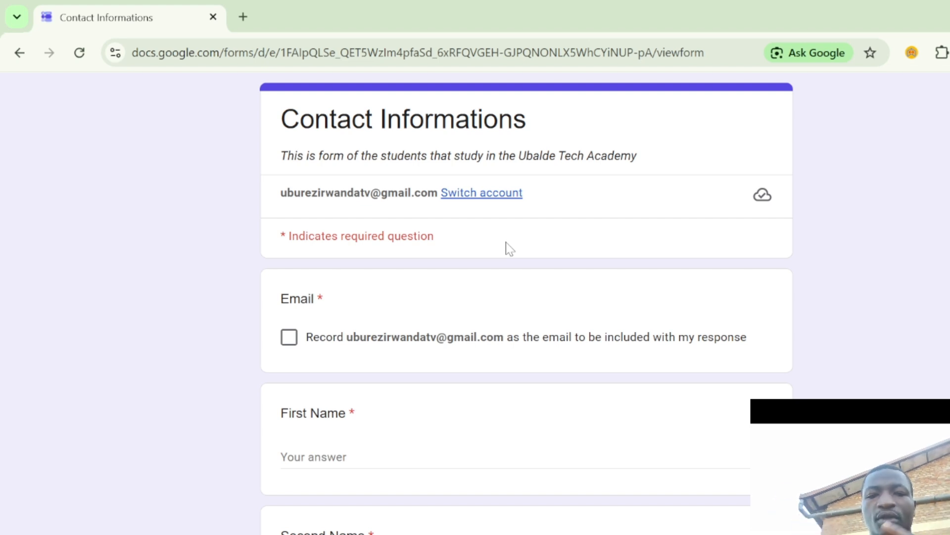
- Tick Record email and enter the respondent's first name, second name and e-mail address
{"action": "scroll", "coordinate": [506, 242], "scroll_direction": "down", "scroll_amount": 2}
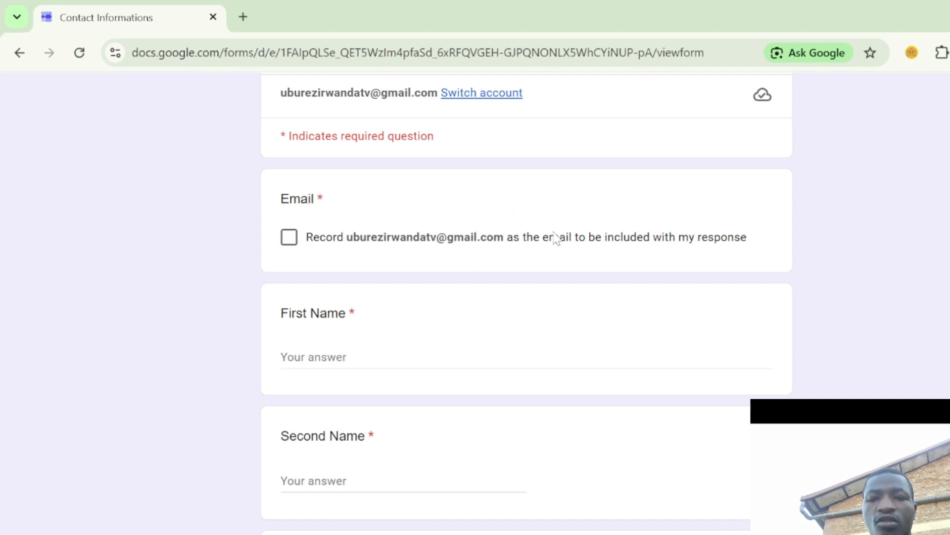
{"action": "left_click", "coordinate": [293, 243]}
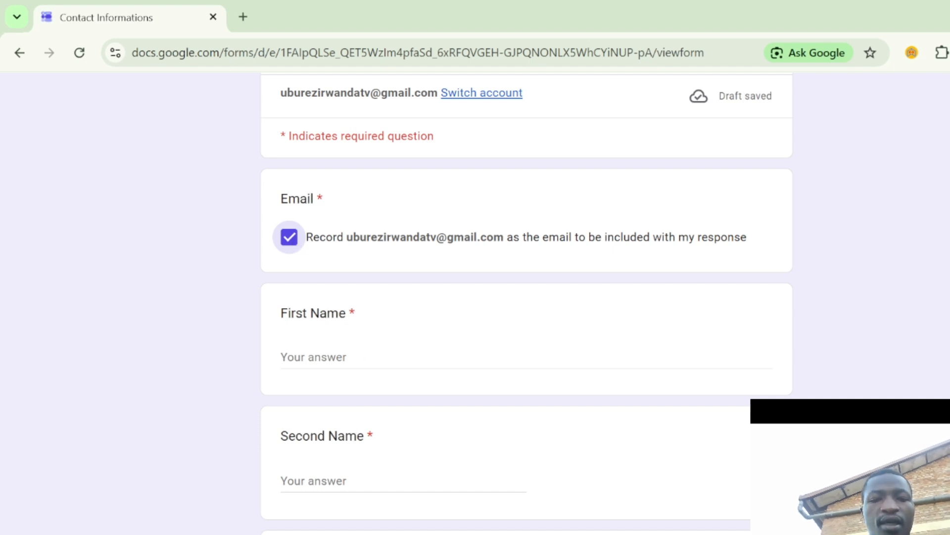
{"action": "left_click", "coordinate": [392, 360]}
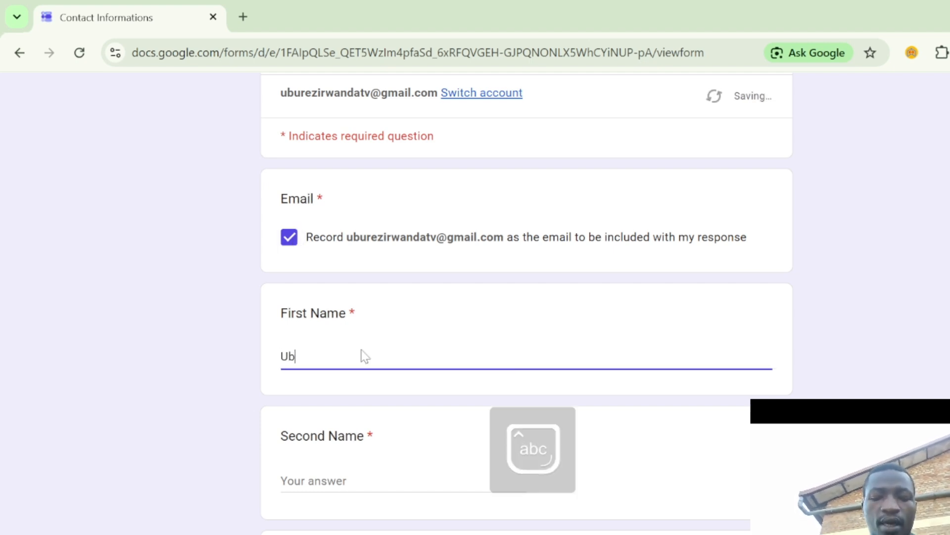
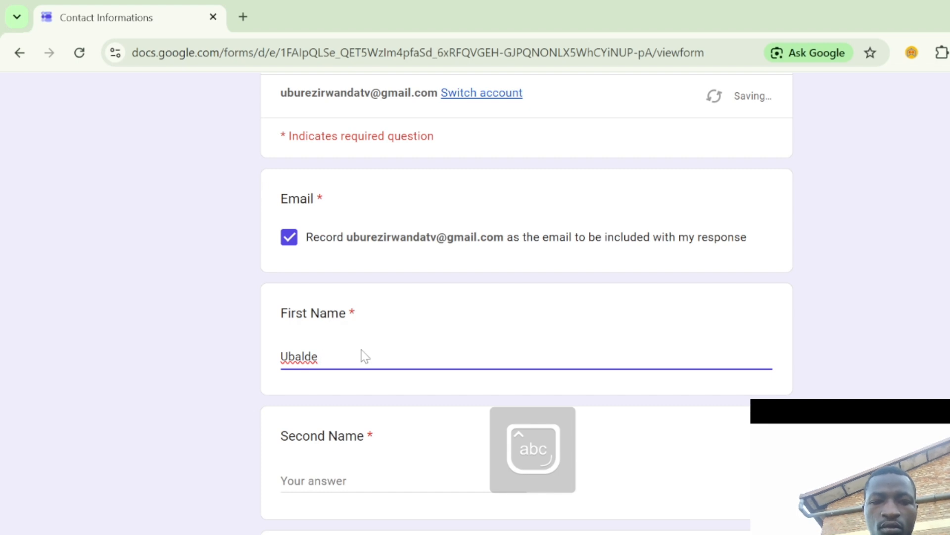
{"action": "key", "text": "Tab"}
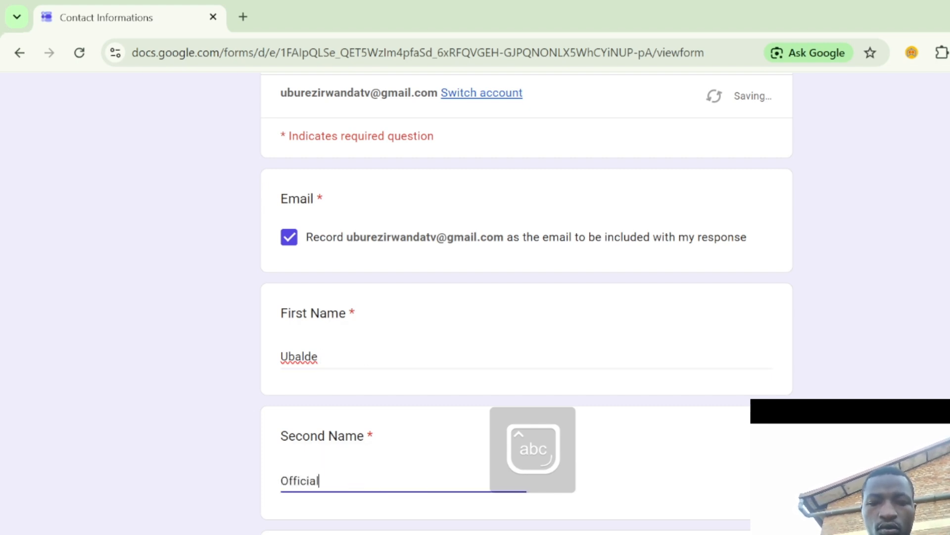
{"action": "key", "text": "Tab"}
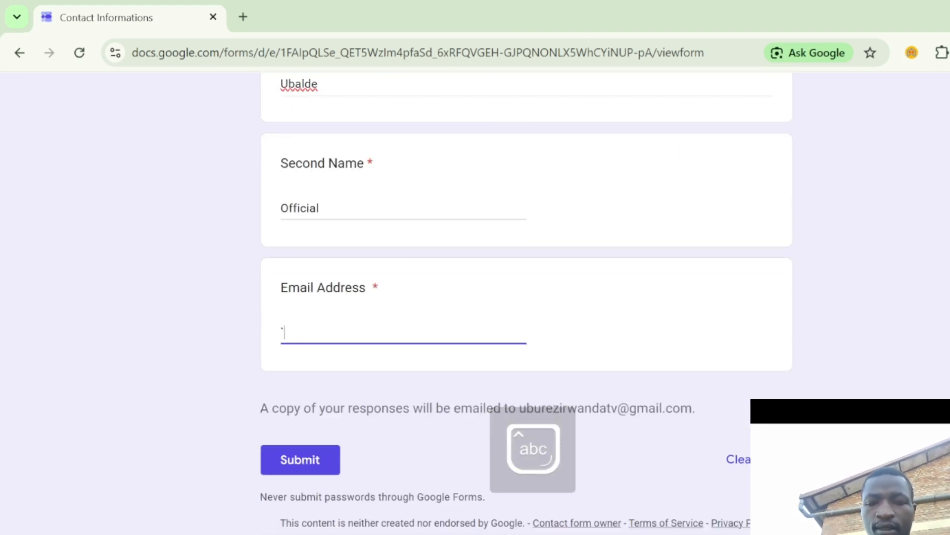
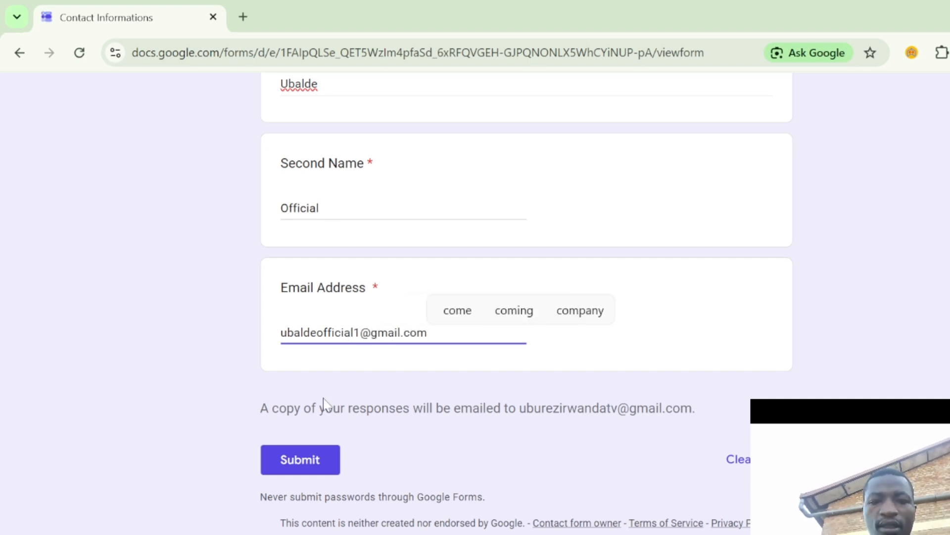
- Submit the response and view the 'Your response has been recorded' page
{"action": "scroll", "coordinate": [324, 399], "scroll_direction": "up", "scroll_amount": 3}
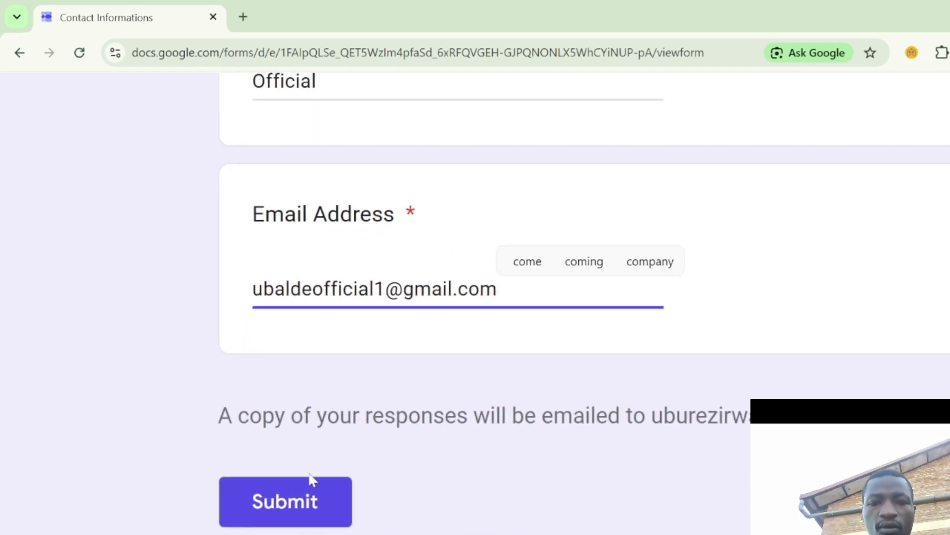
{"action": "left_click", "coordinate": [307, 461]}
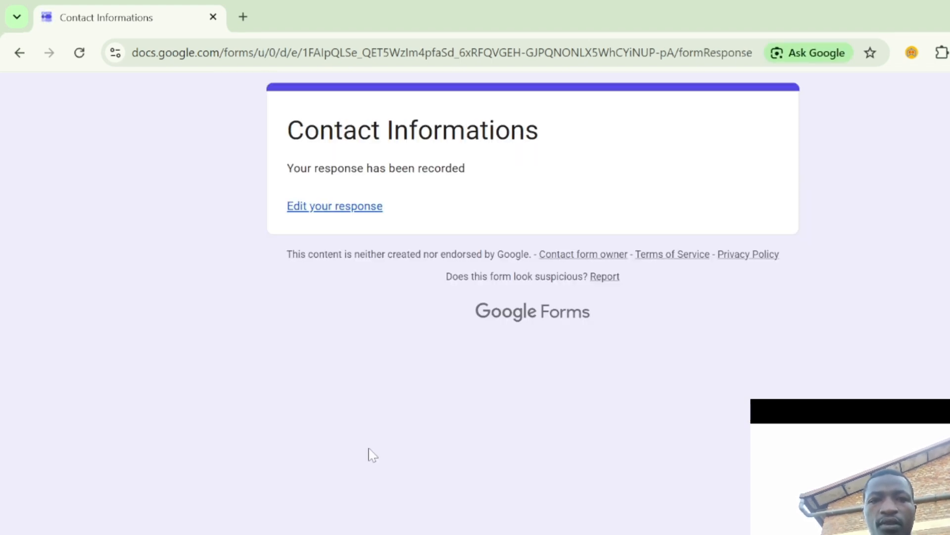
{"action": "scroll", "coordinate": [333, 217], "scroll_direction": "up", "scroll_amount": 2}
{"action": "scroll", "coordinate": [333, 210], "scroll_direction": "up", "scroll_amount": 5}
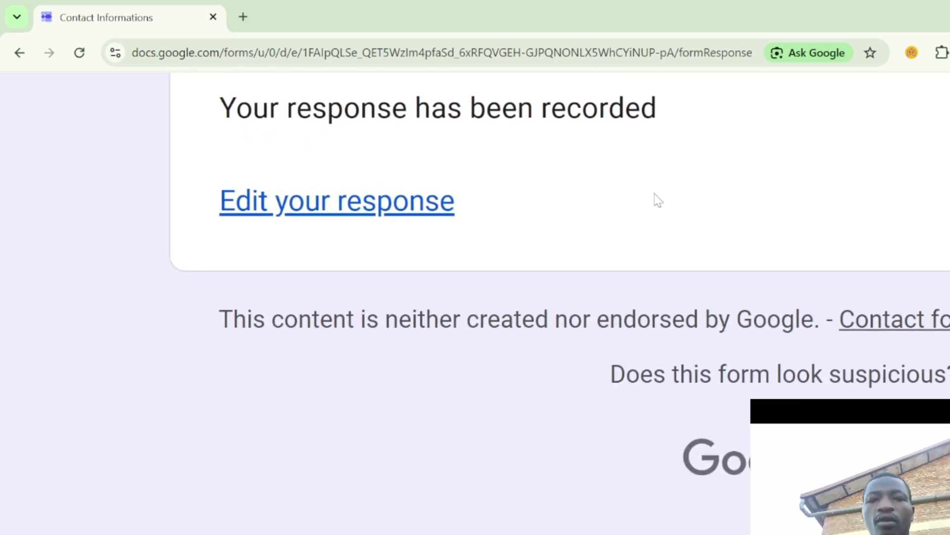
{"action": "scroll", "coordinate": [669, 239], "scroll_direction": "down", "scroll_amount": 3}
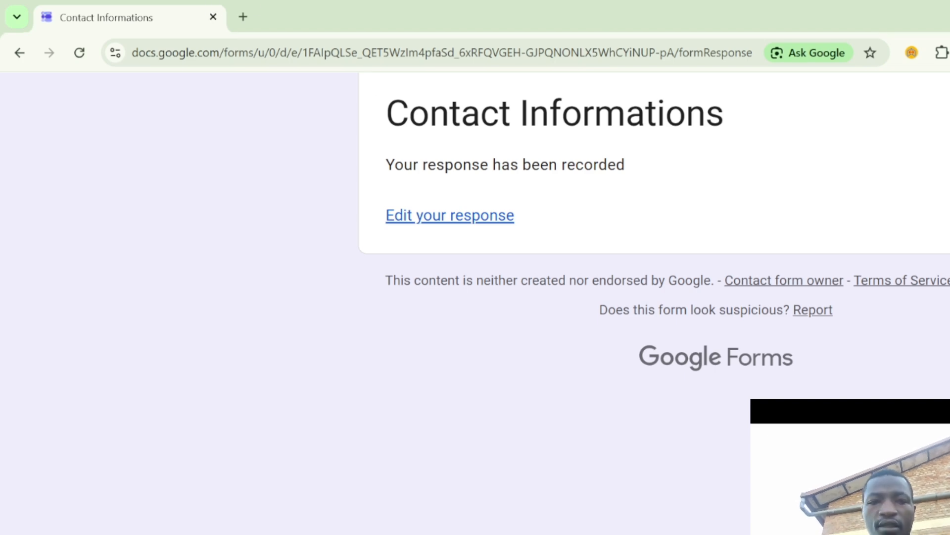
- Open Gmail in a new browser tab
{"action": "left_click", "coordinate": [243, 17]}
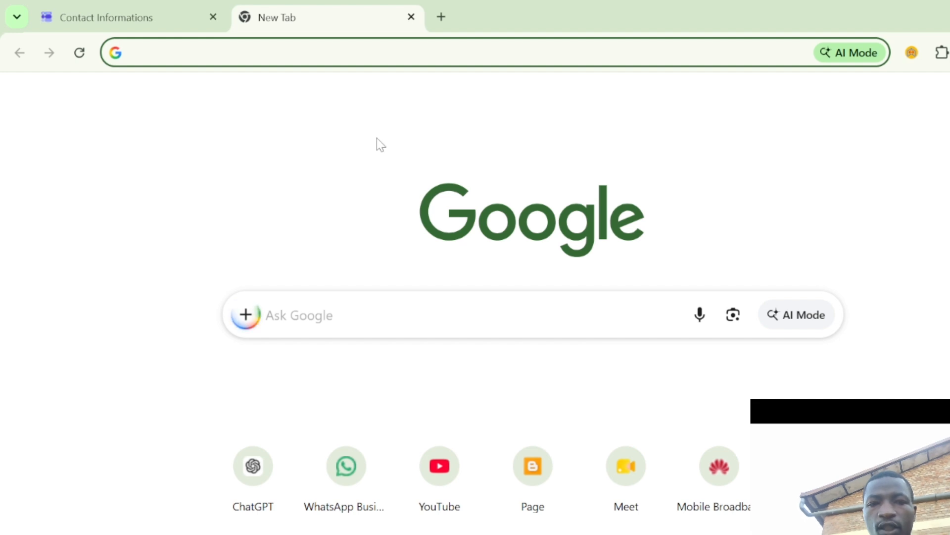
{"action": "type", "text": "gmai"}
{"action": "key", "text": "Return"}
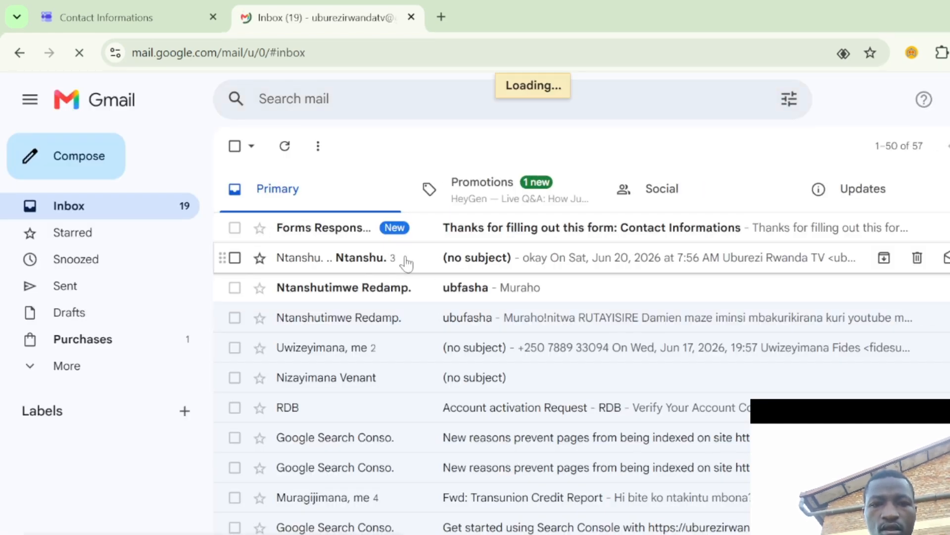
- Read through the Contact Informations response receipt email, then return to the form editor
{"action": "left_click", "coordinate": [434, 235]}
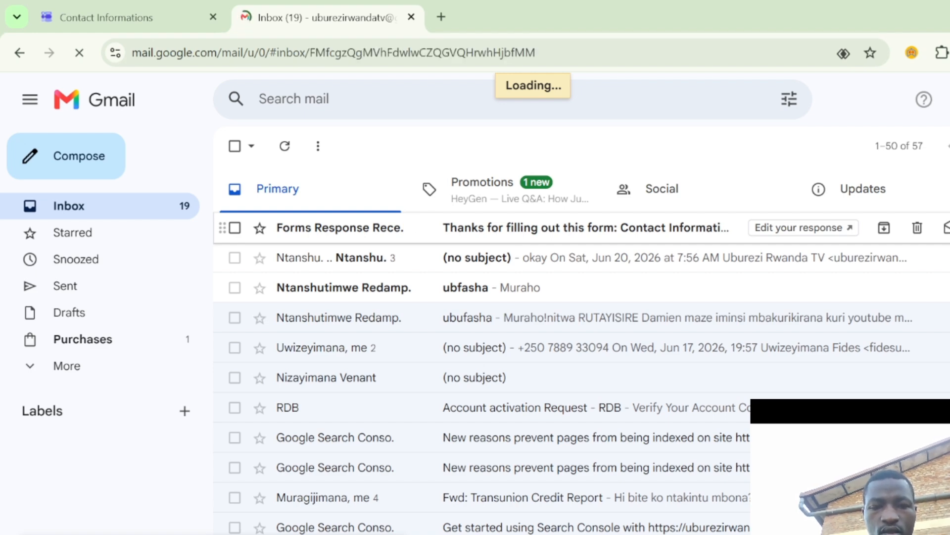
{"action": "scroll", "coordinate": [462, 440], "scroll_direction": "down", "scroll_amount": 2}
{"action": "scroll", "coordinate": [461, 442], "scroll_direction": "up", "scroll_amount": 2}
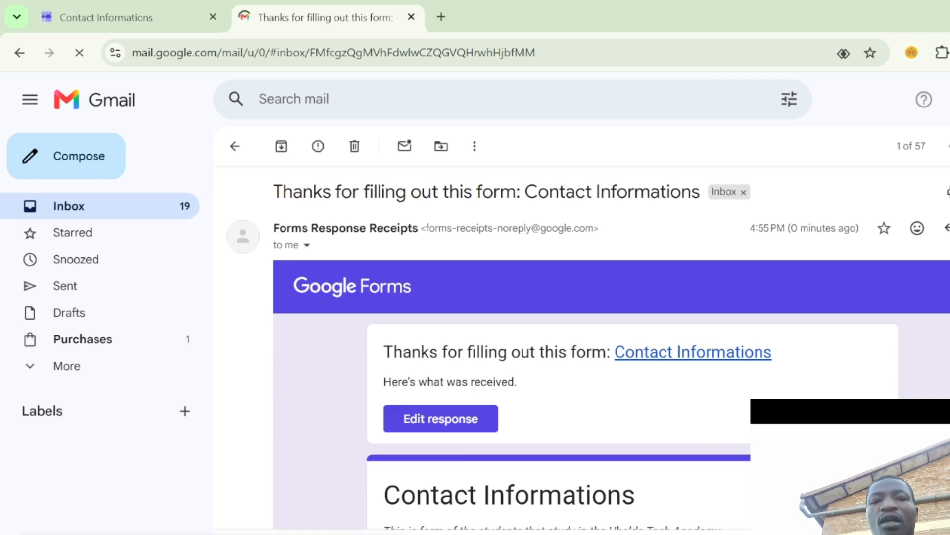
{"action": "scroll", "coordinate": [657, 253], "scroll_direction": "down", "scroll_amount": 5}
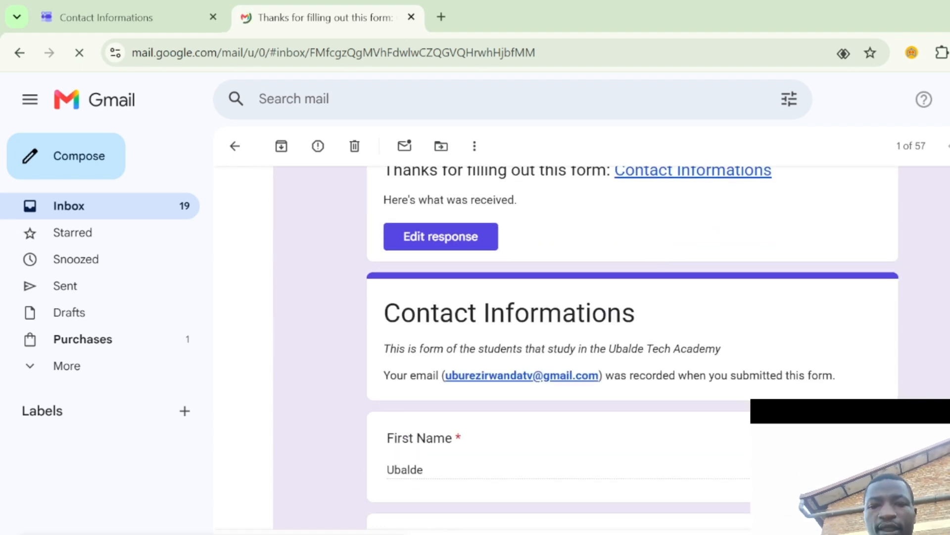
{"action": "scroll", "coordinate": [541, 399], "scroll_direction": "down", "scroll_amount": 5}
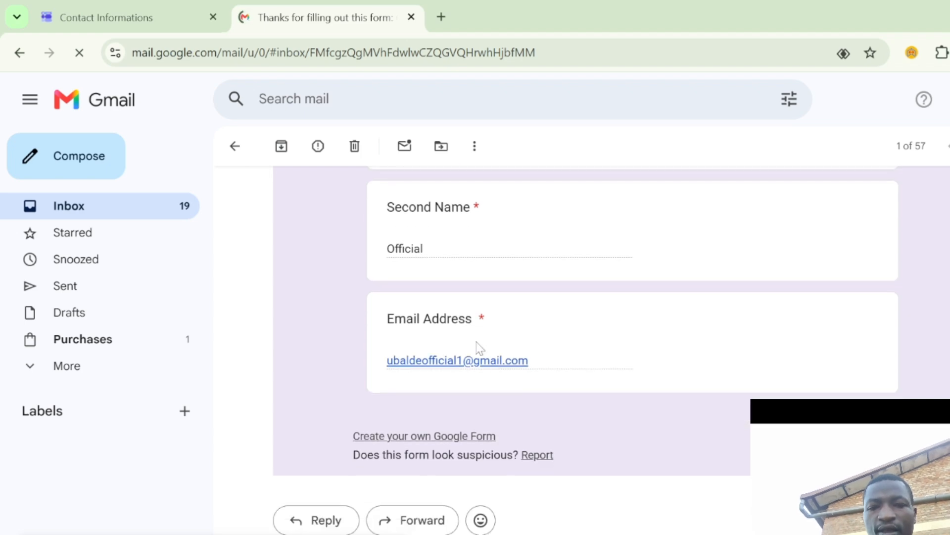
{"action": "scroll", "coordinate": [568, 251], "scroll_direction": "up", "scroll_amount": 2}
{"action": "scroll", "coordinate": [568, 251], "scroll_direction": "up", "scroll_amount": 5}
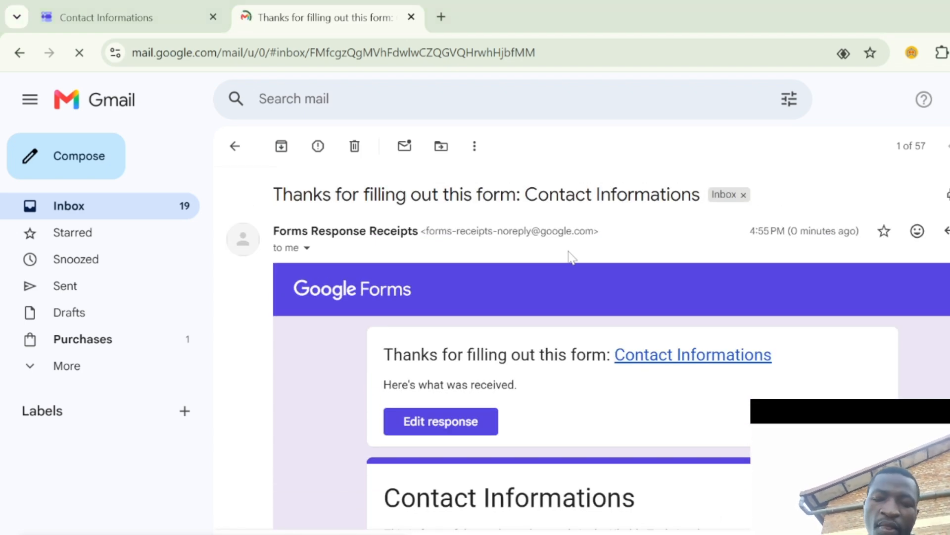
{"action": "key", "text": "alt+Tab"}
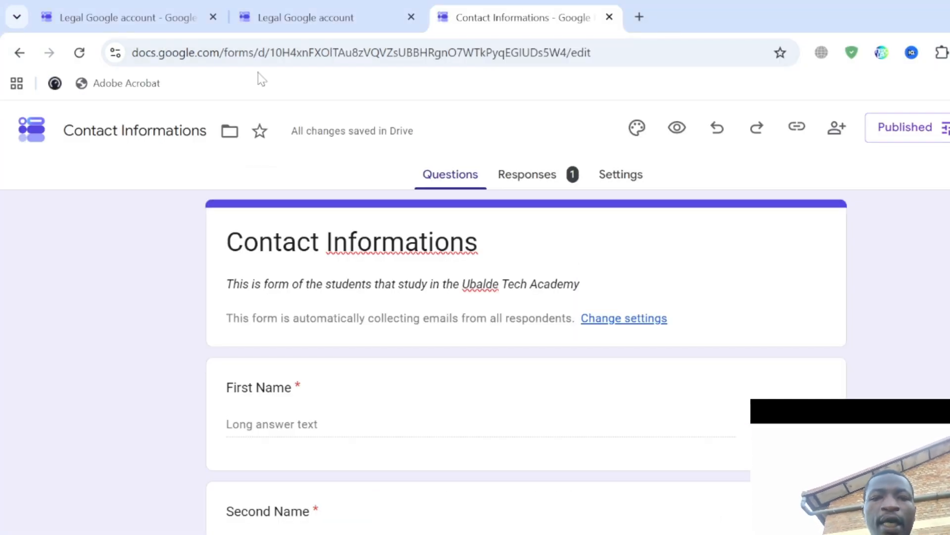
- Review the Contact Informations response summary: one response, the respondent's email and each answer
{"action": "scroll", "coordinate": [534, 190], "scroll_direction": "up", "scroll_amount": 4}
{"action": "scroll", "coordinate": [536, 196], "scroll_direction": "up", "scroll_amount": 1}
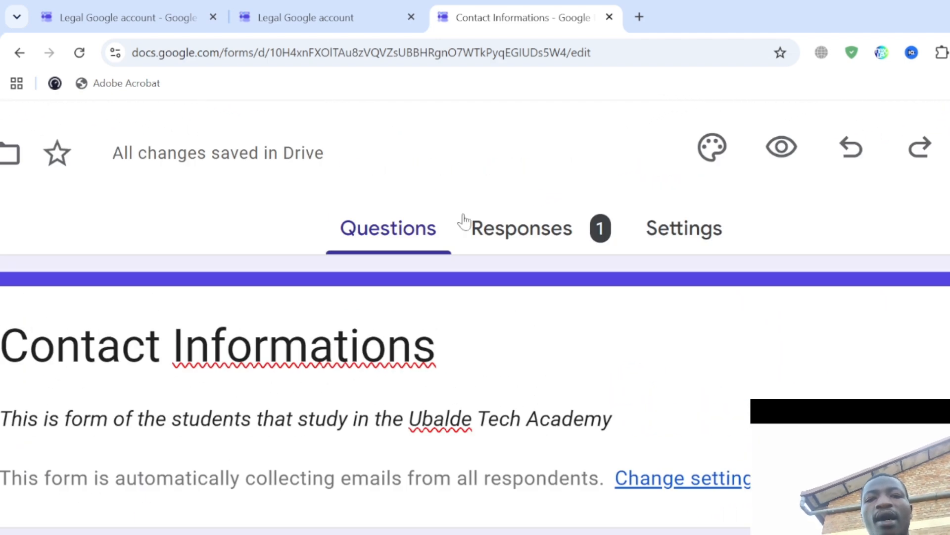
{"action": "scroll", "coordinate": [590, 237], "scroll_direction": "up", "scroll_amount": 2}
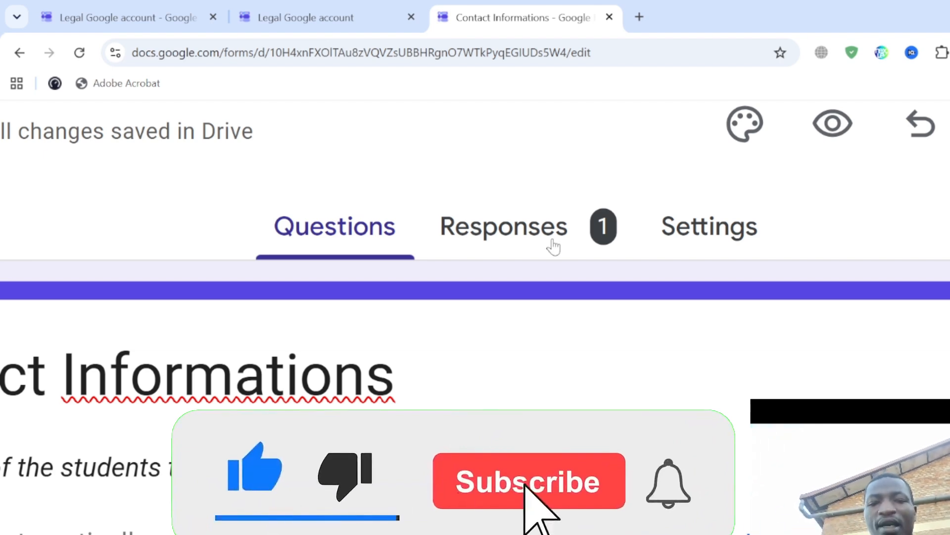
{"action": "left_click", "coordinate": [588, 227]}
{"action": "key", "text": "ctrl+minus"}
{"action": "key", "text": "ctrl+minus"}
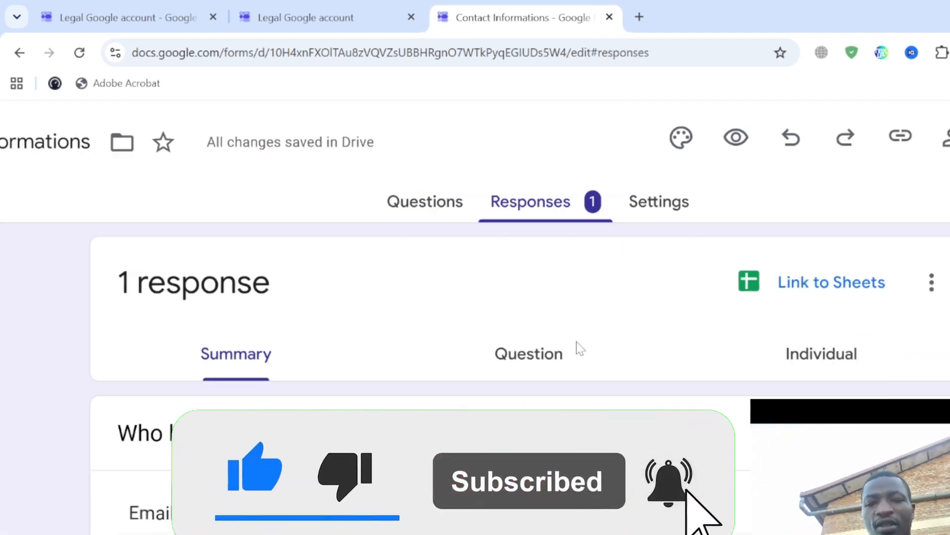
{"action": "scroll", "coordinate": [575, 346], "scroll_direction": "down", "scroll_amount": 3}
{"action": "scroll", "coordinate": [383, 320], "scroll_direction": "down", "scroll_amount": 5}
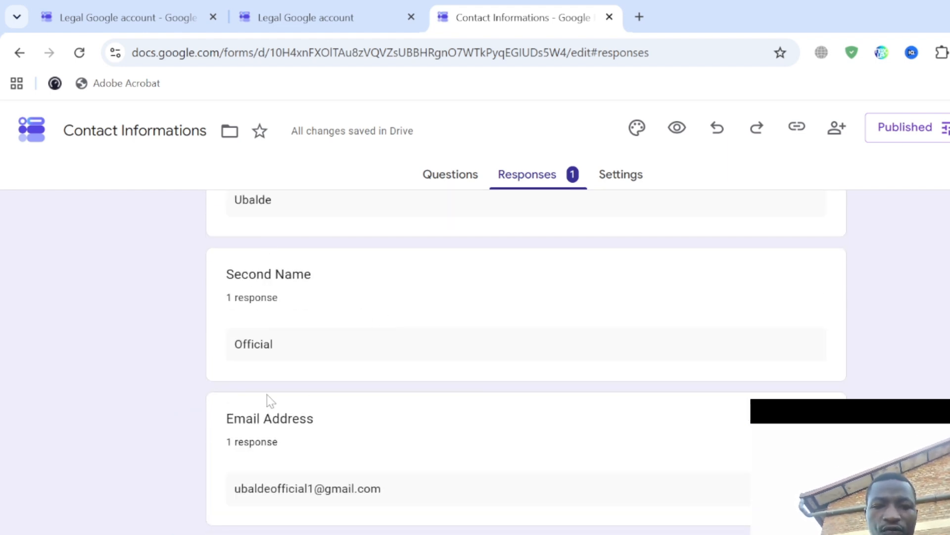
{"action": "scroll", "coordinate": [564, 419], "scroll_direction": "up", "scroll_amount": 8}
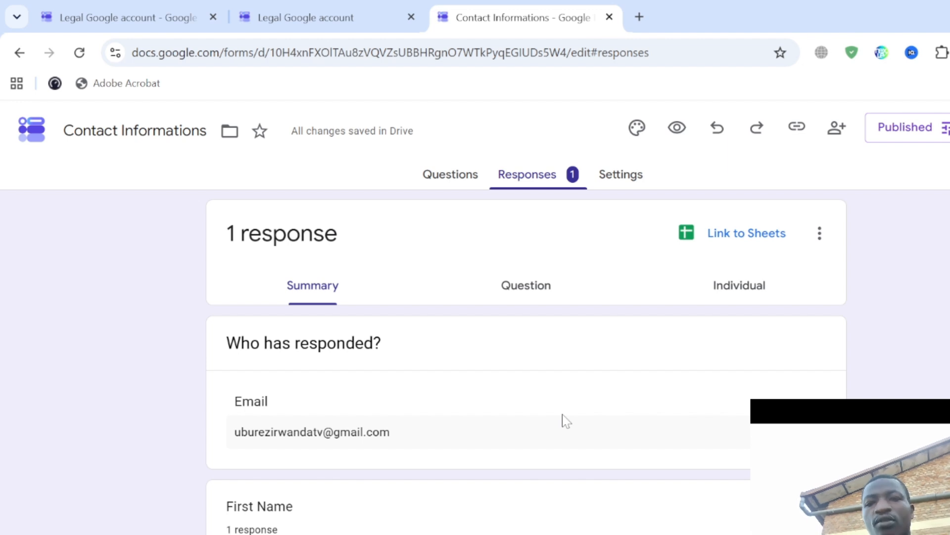
{"action": "scroll", "coordinate": [562, 414], "scroll_direction": "up", "scroll_amount": 5}
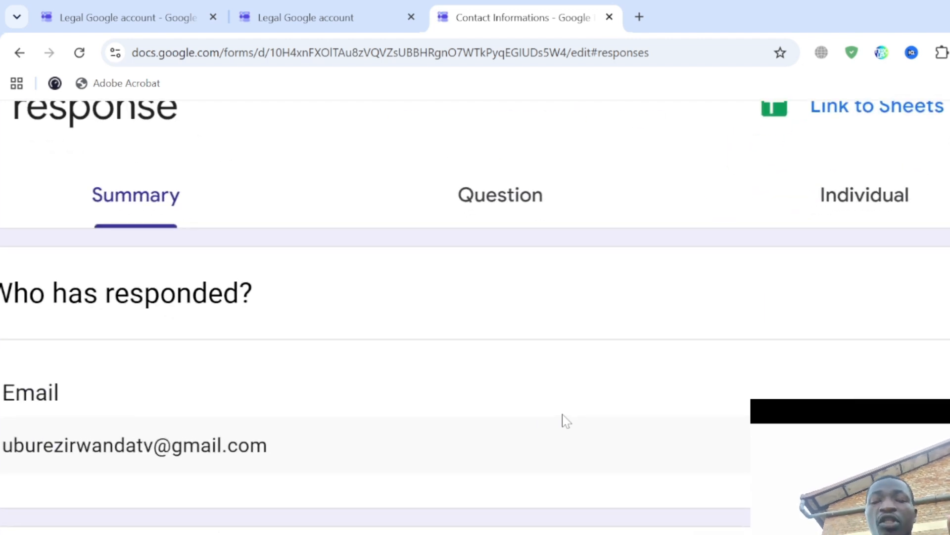